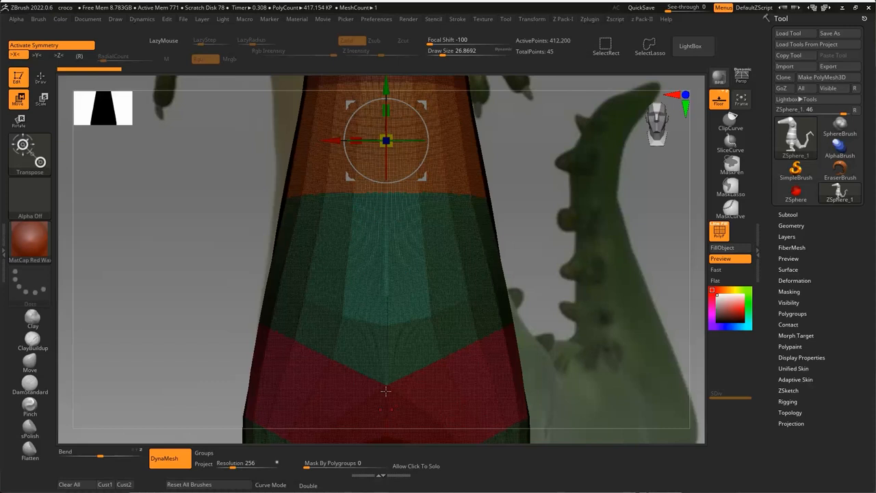
Convert the ZSphere crocodile into a PolyMesh3D with the polyframe displayed
key("shift+f")
left_click_drag(548, 270, 556, 466, "alt")
left_click_drag(395, 158, 555, 354, "alt")
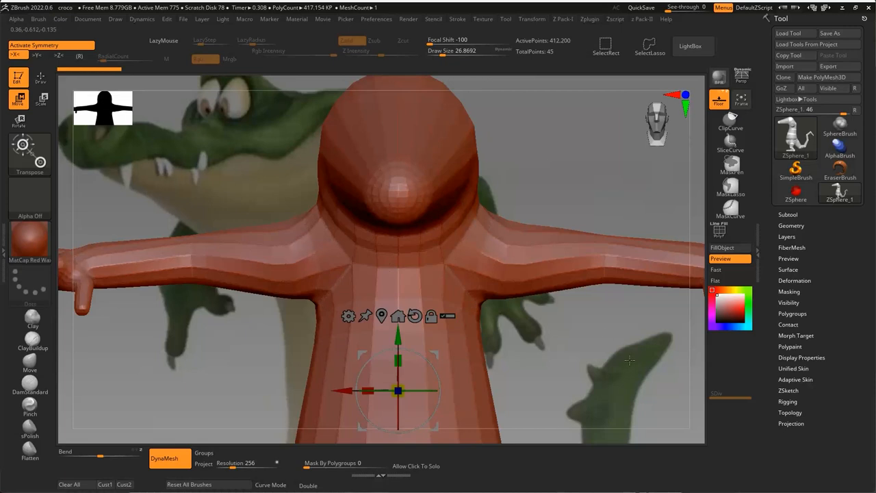
left_click_drag(630, 360, 570, 315, "alt")
key("shift+f")
left_click_drag(495, 315, 172, 280, "alt")
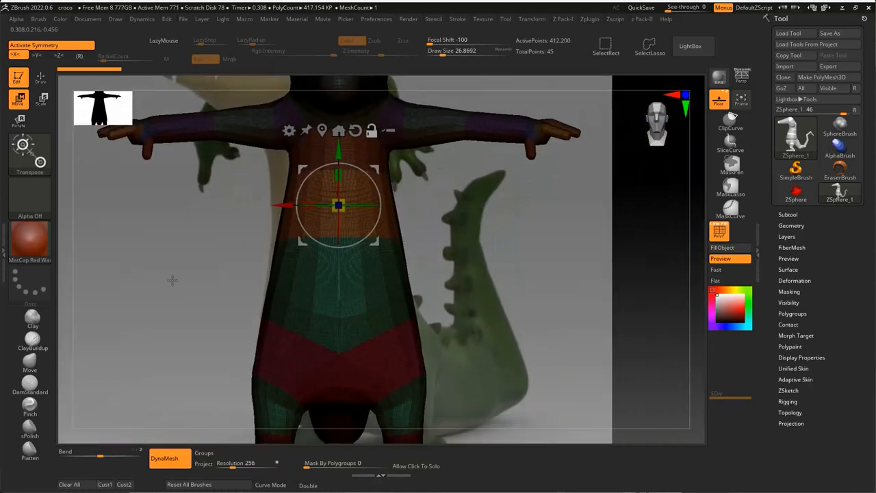
left_click(822, 77)
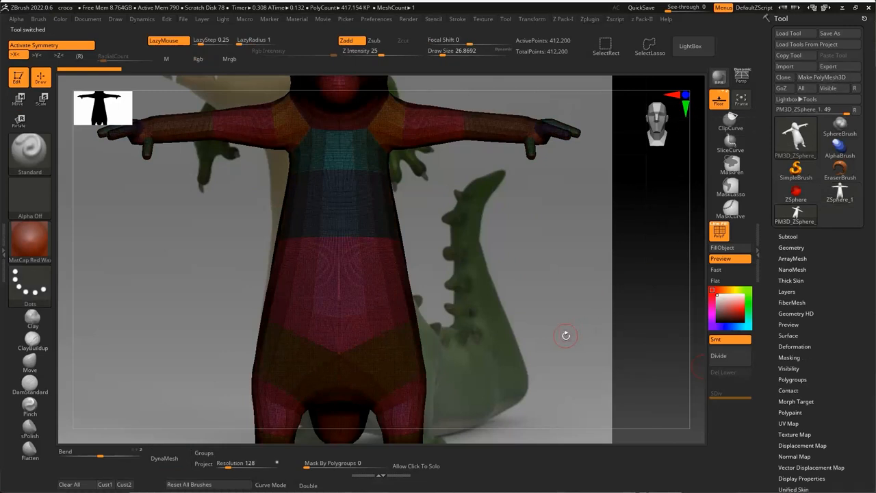
Set the ZRemesher target polygons count to 1.16908 and remesh the crocodile
left_click_drag(566, 335, 586, 395)
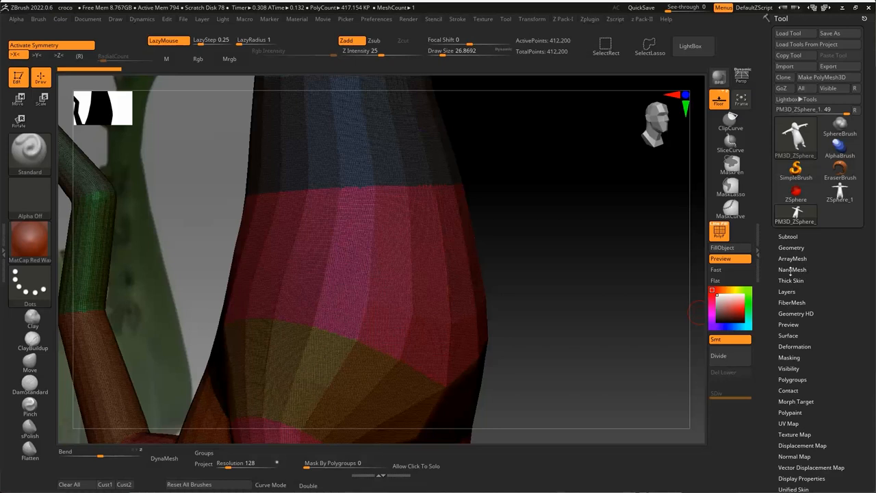
left_click(793, 248)
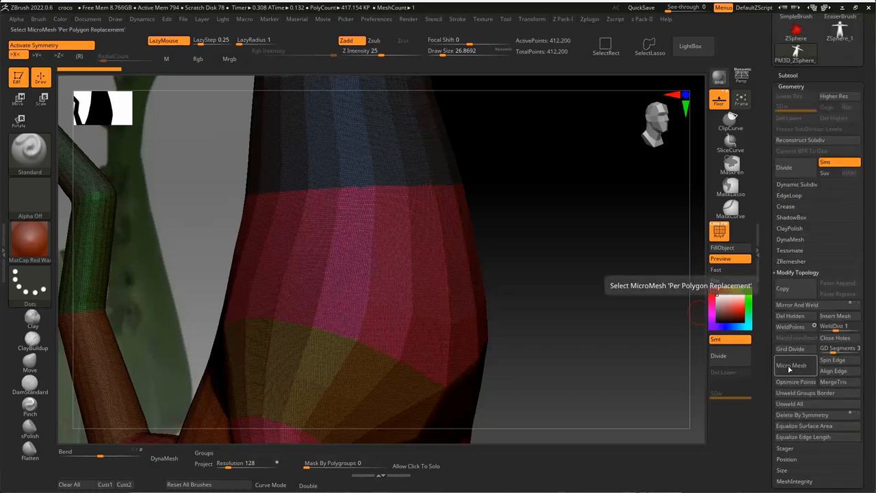
left_click(794, 261)
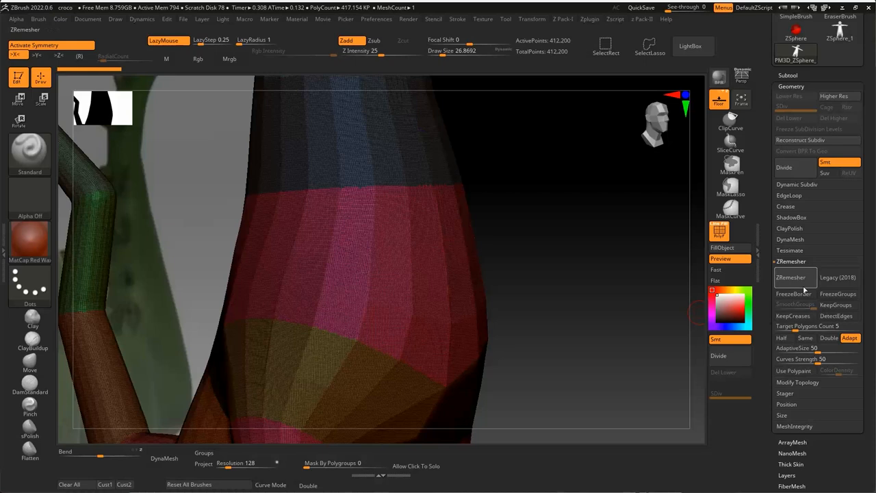
left_click_drag(797, 327, 789, 327)
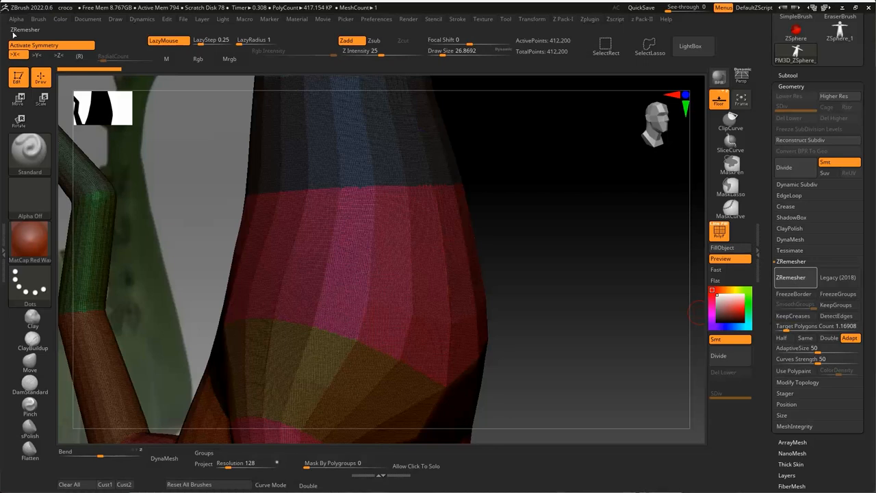
left_click(791, 277)
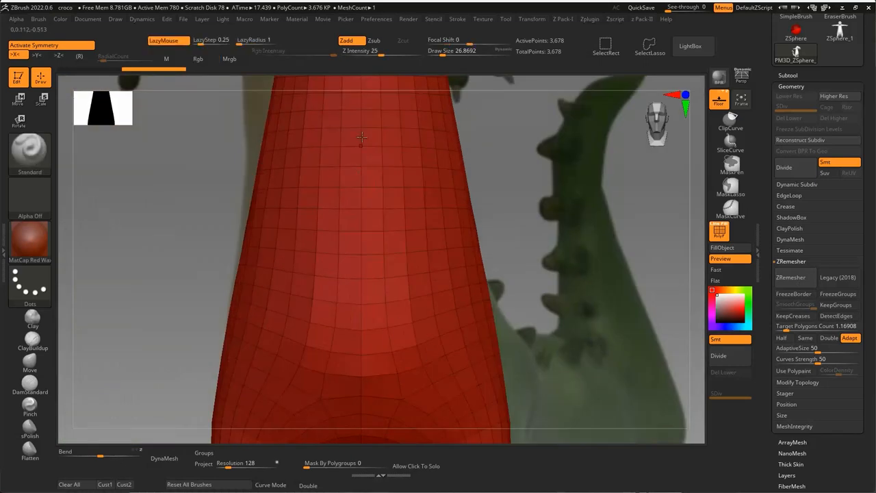
Check the remeshed topology over the head, arms and body, and turn off the polyframe display
left_click_drag(507, 207, 516, 426, "alt")
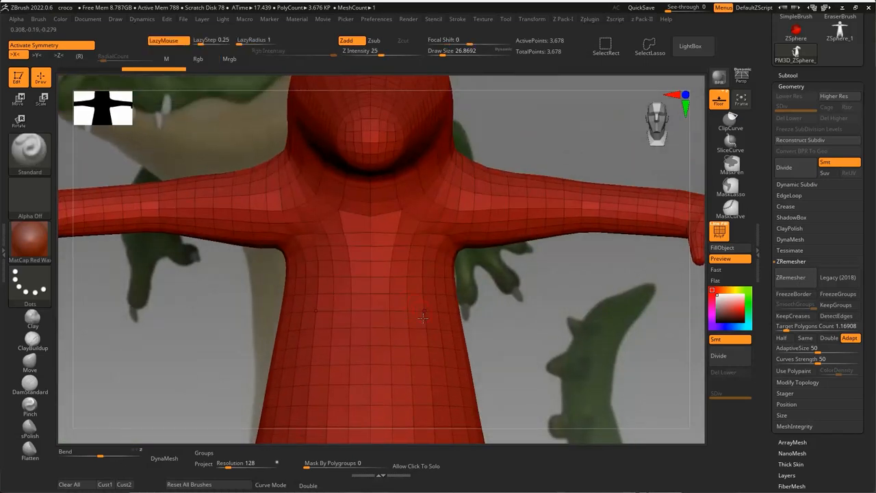
left_click_drag(577, 329, 513, 308, "alt")
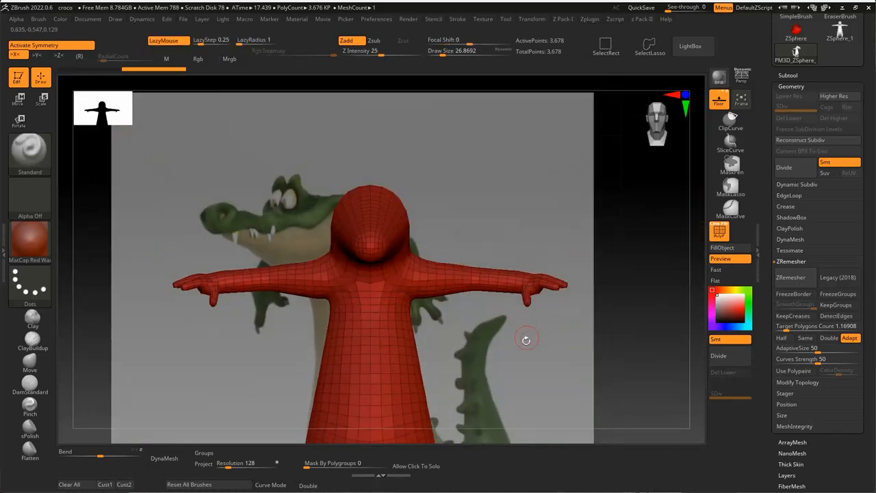
left_click_drag(526, 340, 527, 153, "alt")
left_click_drag(517, 247, 617, 439)
mouse_move(645, 384)
left_mouse_down()
mouse_move(636, 372)
mouse_move(639, 309)
mouse_move(665, 304)
mouse_move(595, 270)
mouse_move(510, 319)
mouse_move(522, 363)
mouse_move(545, 374)
mouse_move(676, 355)
left_mouse_up()
key("shift+f")
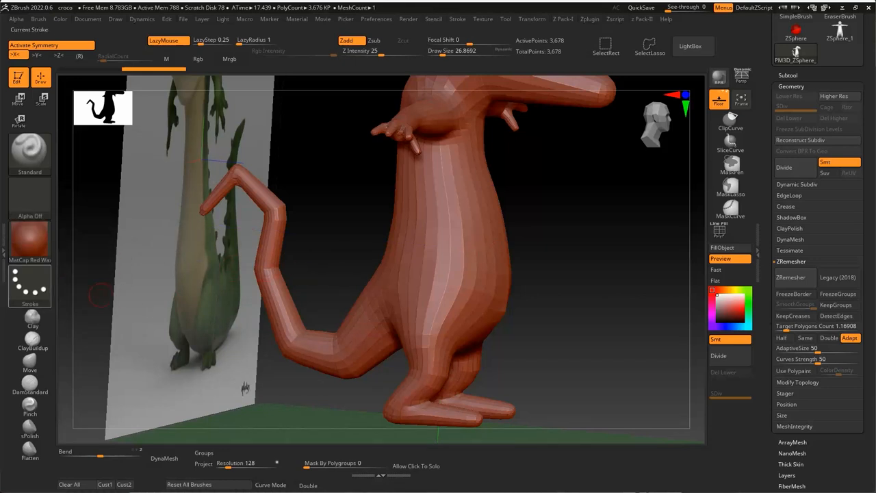
Search Windows for "wa" and switch to the Wacom preferences (Préférences Wacom)
key("super")
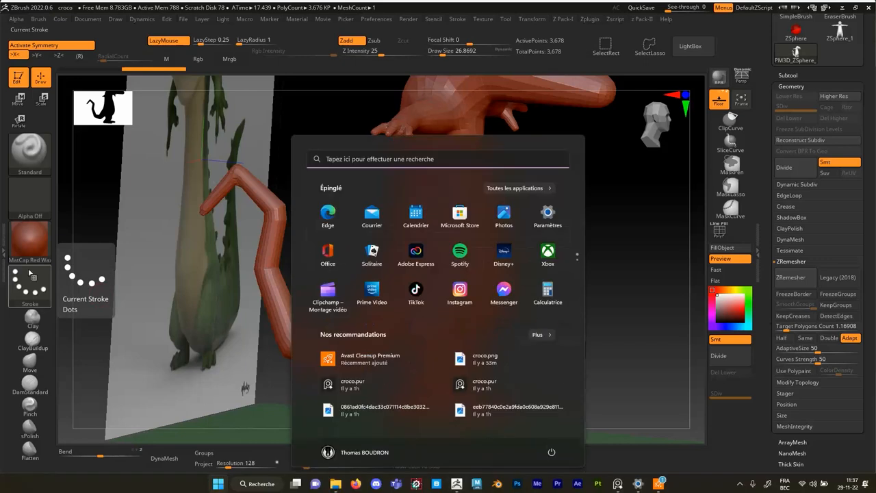
left_click(359, 159)
type("wa")
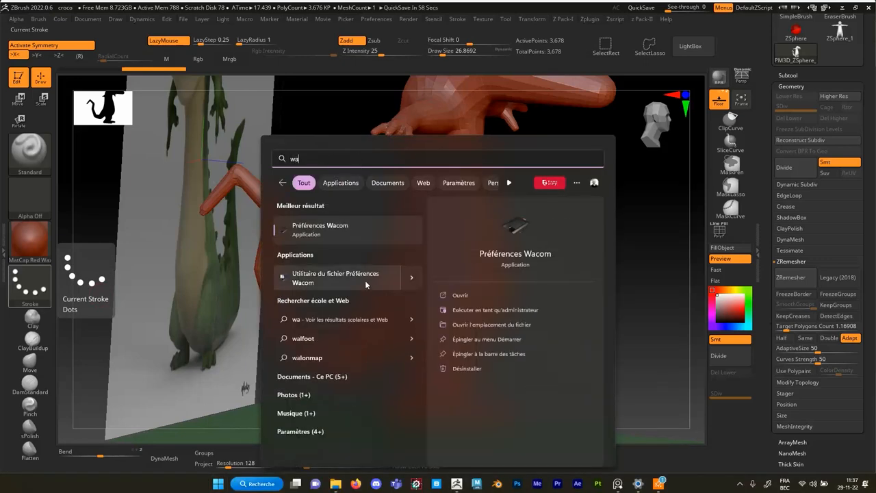
left_click(347, 231)
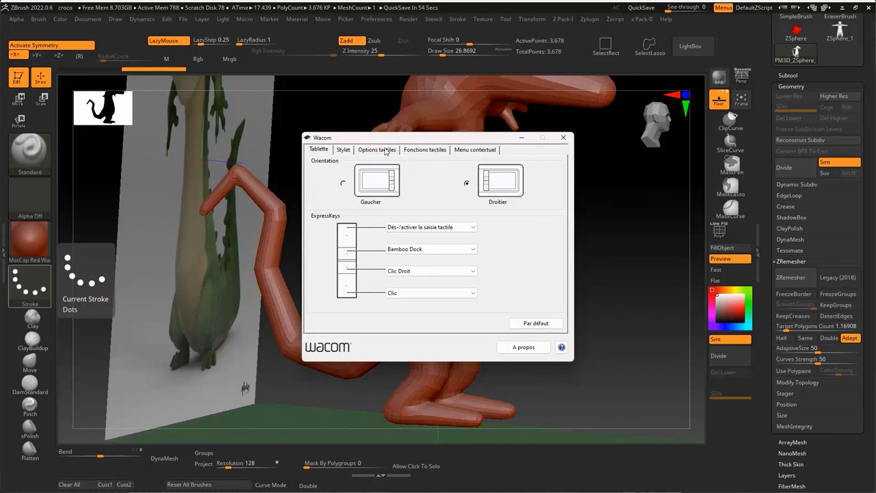
Map the stylus screen area to monitor (Moniteur) 1 only, confirm it and return to ZBrush
left_click(386, 150)
left_click(417, 150)
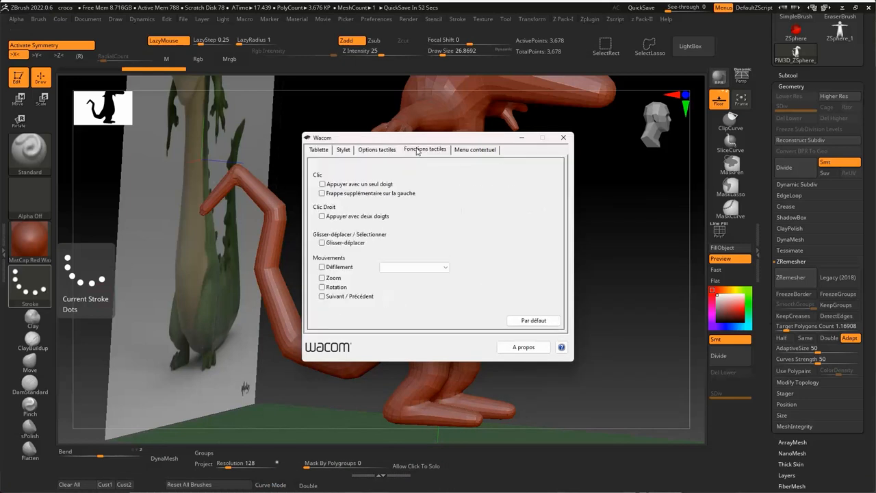
left_click(342, 150)
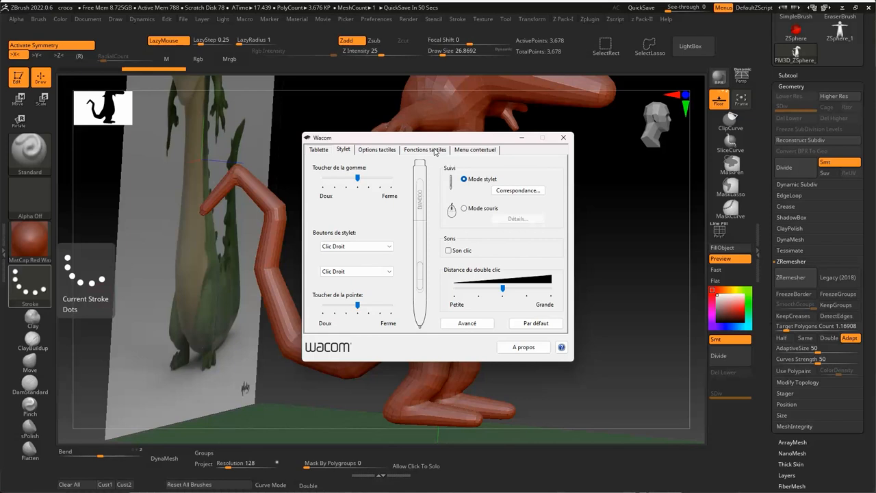
left_click(511, 192)
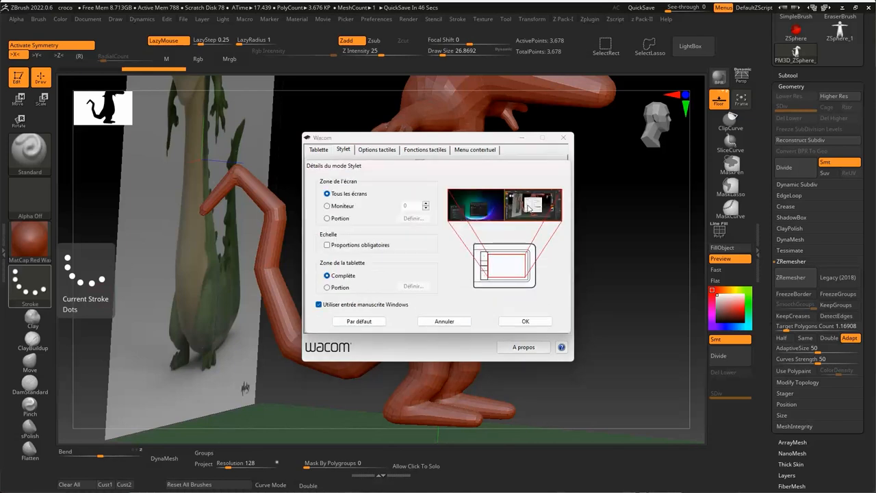
left_click(350, 209)
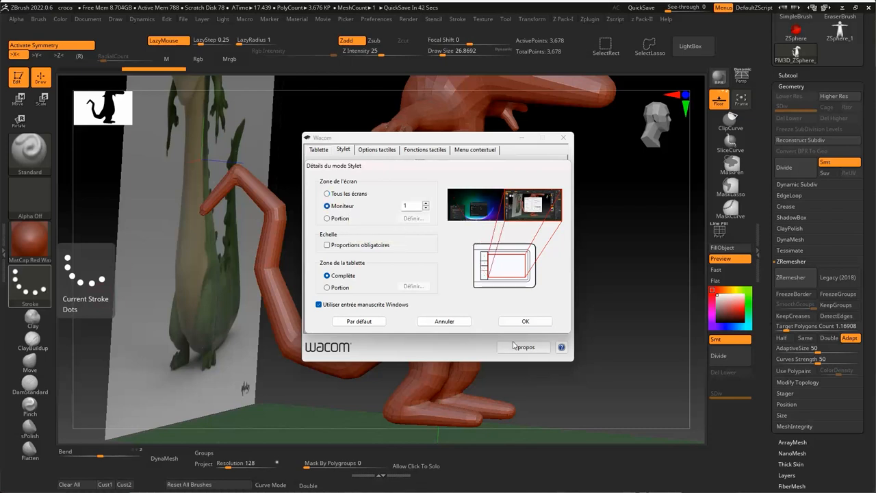
left_click(525, 321)
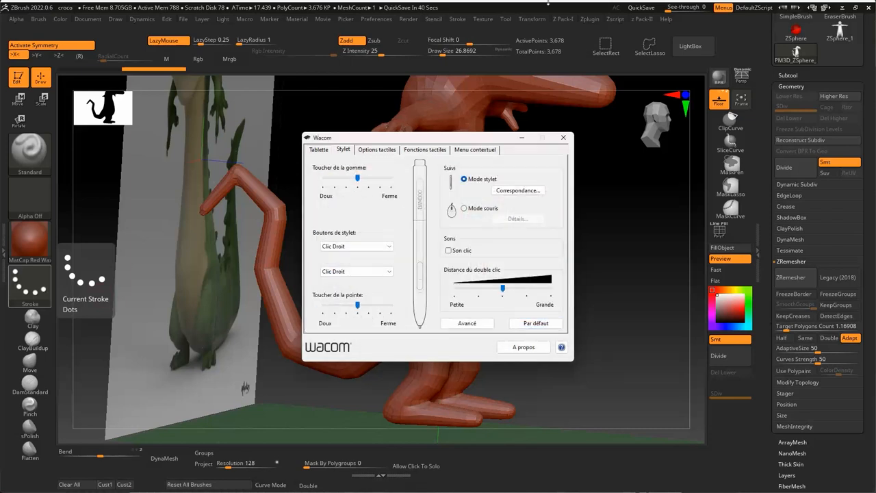
left_click(547, 2)
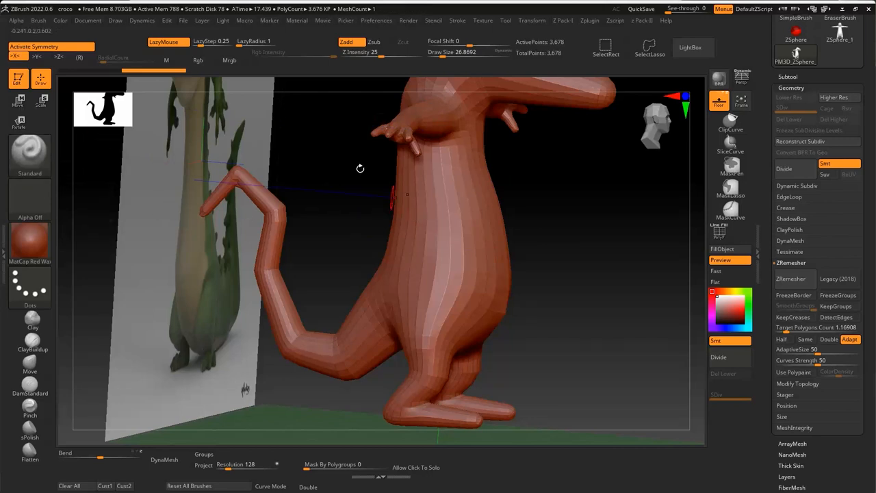
Choose the Move brush and set its draw size to about 128
left_click_drag(327, 233, 430, 148, "alt")
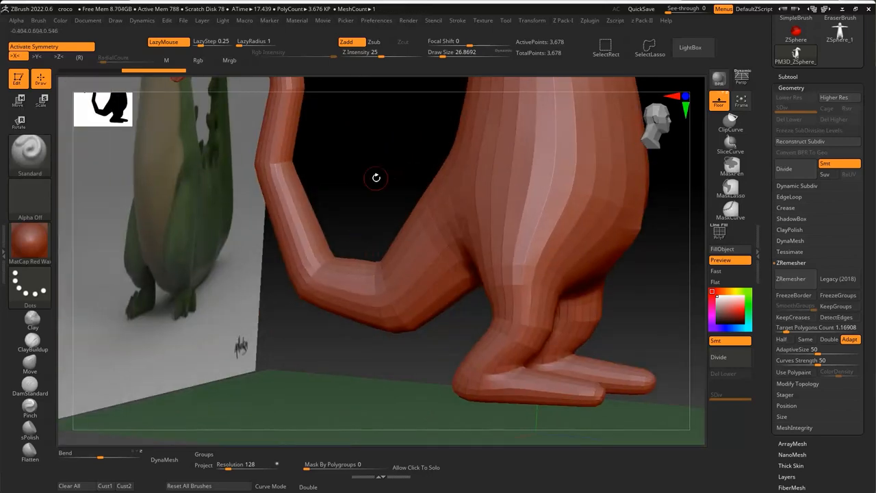
left_click(48, 363)
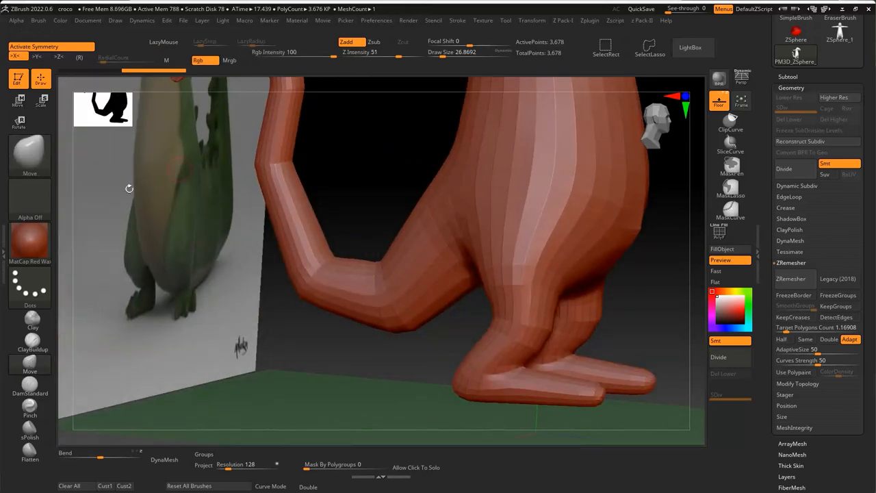
key("s")
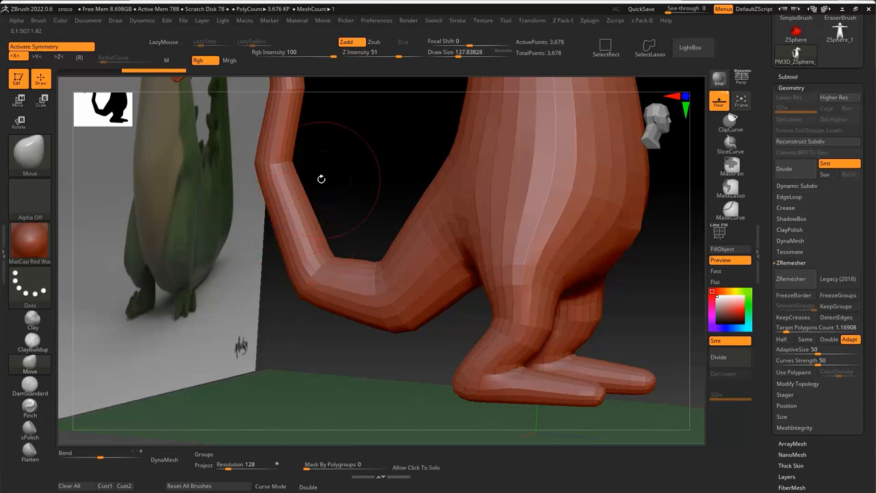
Smooth the angular bends along the crocodile's tail into a continuous curve
key("shift")
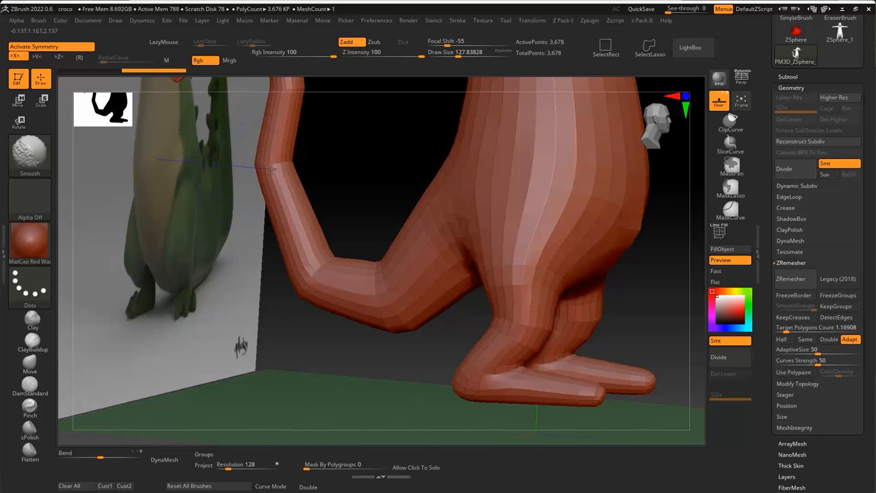
mouse_move(284, 177)
left_mouse_down("shift")
mouse_move(280, 160)
mouse_move(333, 253)
mouse_move(333, 270)
mouse_move(313, 276)
left_mouse_up("shift")
left_click_drag(280, 333, 309, 313)
key("shift")
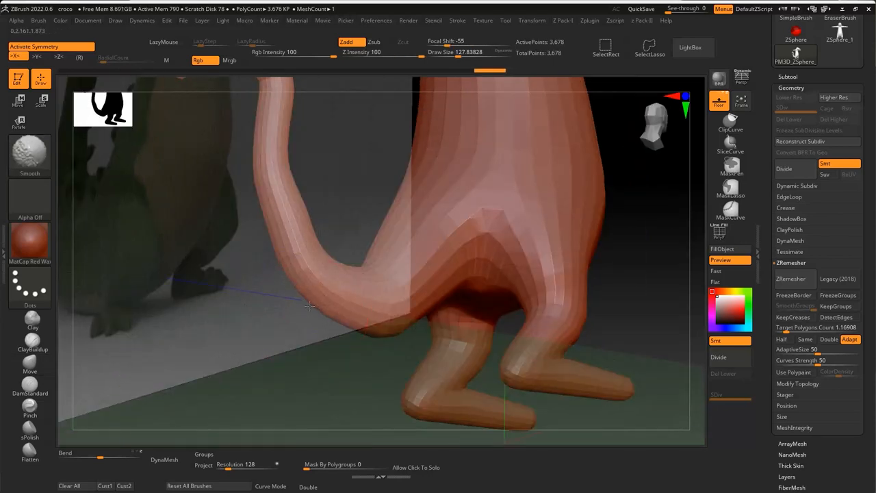
mouse_move(387, 182)
left_mouse_down()
mouse_move(301, 388)
mouse_move(305, 466)
left_mouse_up()
mouse_move(339, 247)
left_mouse_down("shift")
mouse_move(343, 147)
mouse_move(294, 86)
mouse_move(322, 96)
mouse_move(288, 96)
mouse_move(261, 124)
left_mouse_up("shift")
Smooth the crocodile's belly and chest along the front of the torso
left_click_drag(467, 157, 274, 109, "alt")
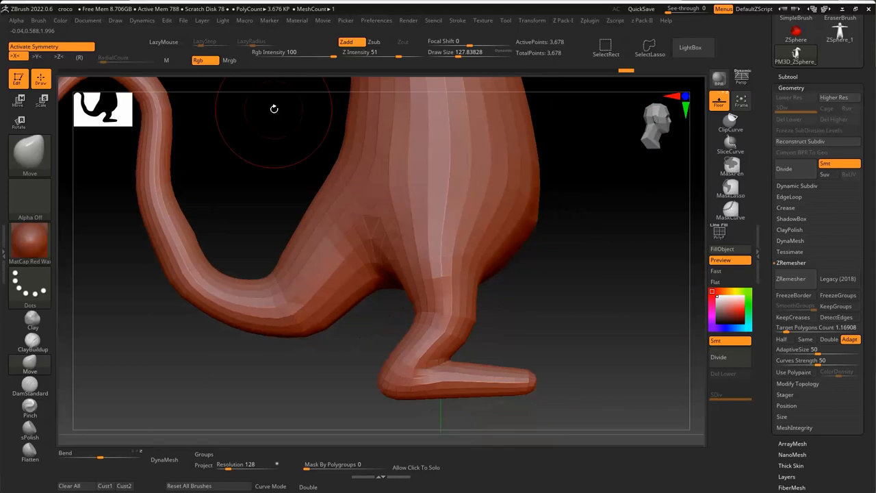
mouse_move(507, 193)
right_mouse_down()
mouse_move(421, 189)
mouse_move(473, 202)
right_mouse_up()
right_click_drag(472, 202, 358, 254, "alt")
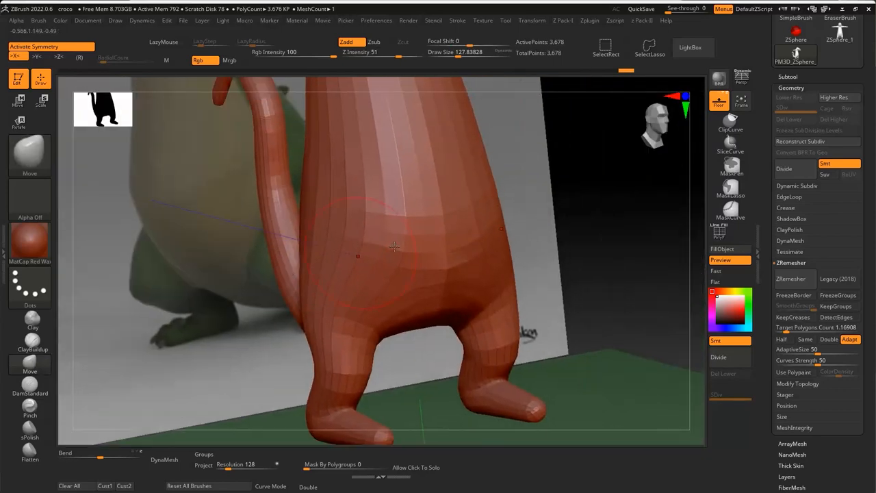
left_click_drag(404, 162, 406, 208, "shift")
right_click_drag(406, 208, 421, 363, "alt")
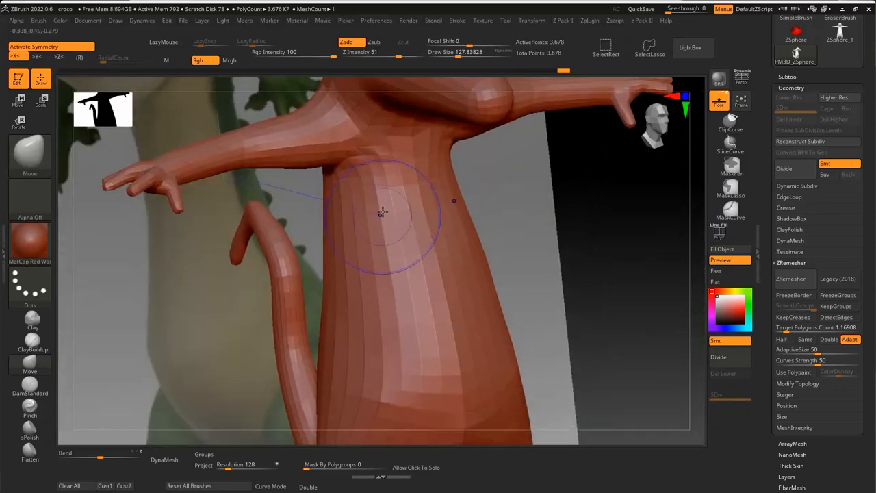
mouse_move(382, 213)
left_mouse_down("shift")
mouse_move(385, 167)
mouse_move(373, 151)
left_mouse_up("shift")
Set the Move brush draw size to about 80 and pull two symmetric eye bumps up from the top of the head
right_click_drag(373, 151, 366, 287, "alt")
mouse_move(456, 171)
right_mouse_down()
mouse_move(397, 189)
mouse_move(387, 178)
right_mouse_up()
right_click_drag(388, 130, 344, 222, "alt")
mouse_move(345, 223)
right_mouse_down()
mouse_move(356, 191)
mouse_move(370, 205)
mouse_move(403, 212)
mouse_move(405, 234)
mouse_move(368, 221)
right_mouse_up()
key("shift+f")
key("shift+f")
key("s")
mouse_move(368, 221)
left_mouse_down()
mouse_move(357, 221)
mouse_move(383, 185)
mouse_move(367, 124)
left_mouse_up()
Reshape the two eye bumps and stretch them higher above the crocodile's head with the Move brush
right_click_drag(368, 124, 349, 151)
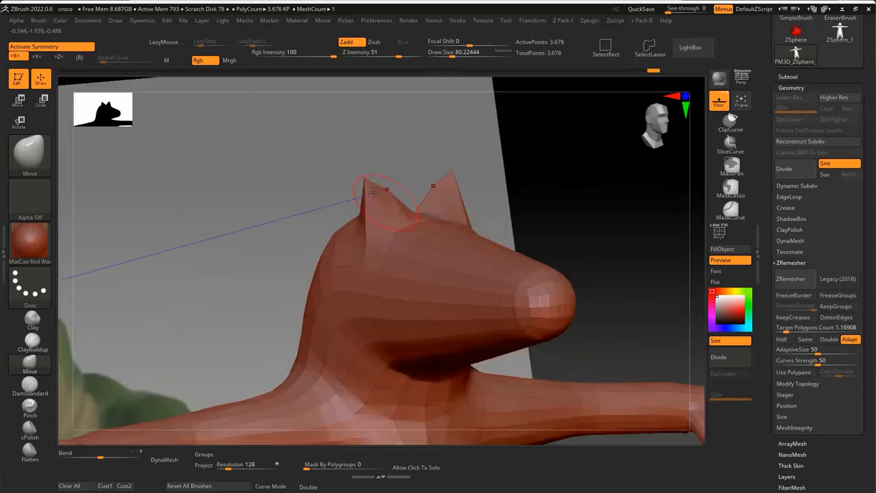
right_click_drag(380, 230, 399, 230)
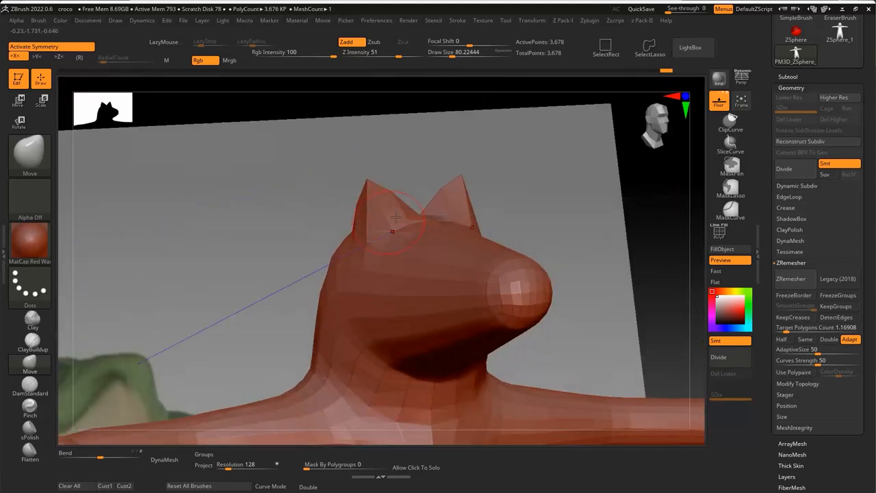
left_click_drag(395, 203, 389, 194)
right_click_drag(389, 194, 431, 208)
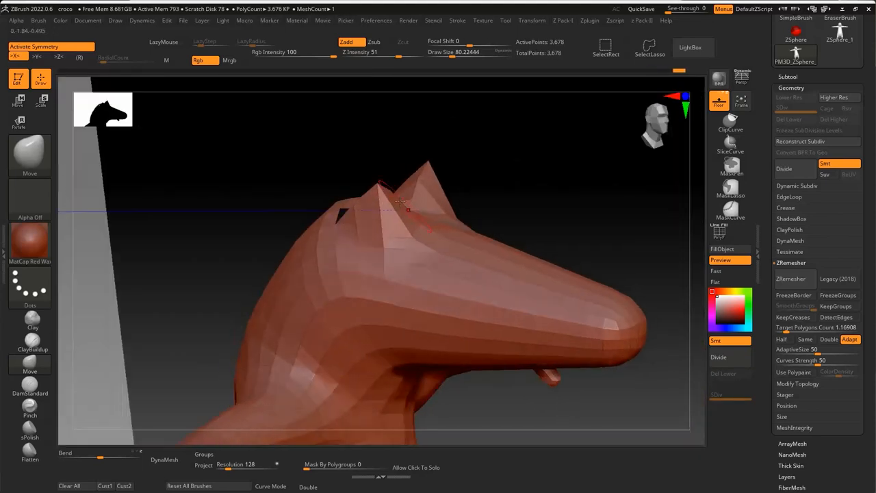
left_click_drag(382, 200, 393, 62)
Pull two symmetric nostril bumps upward at the tip of the snout with the Move brush, following the reference image
right_click_drag(372, 157, 255, 272)
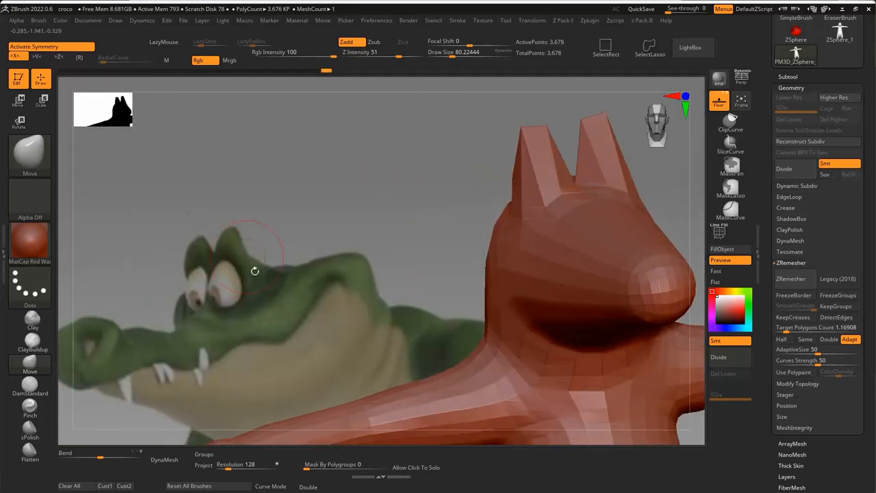
right_click_drag(436, 185, 319, 189, "alt")
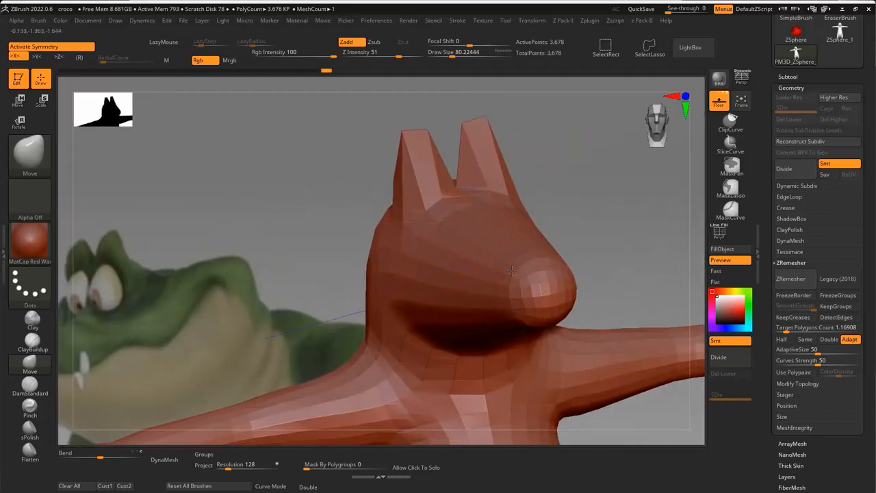
left_click_drag(514, 274, 462, 201)
right_click_drag(463, 201, 358, 172)
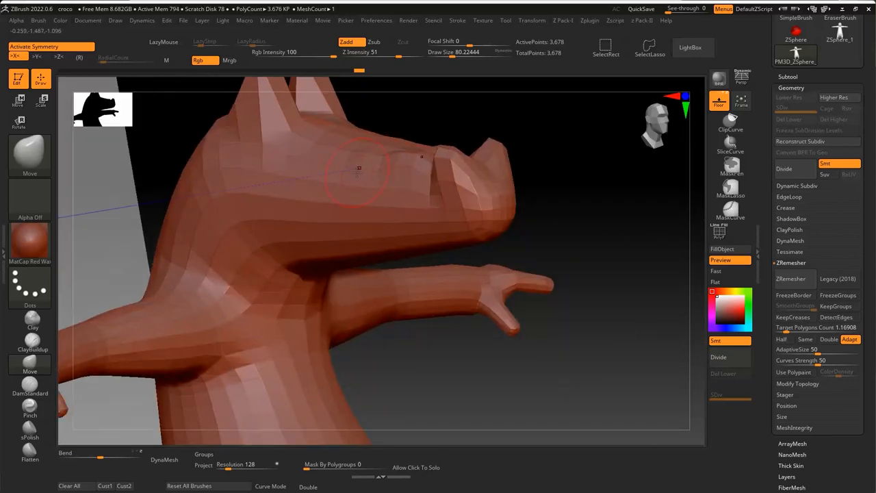
right_click_drag(279, 237, 317, 211)
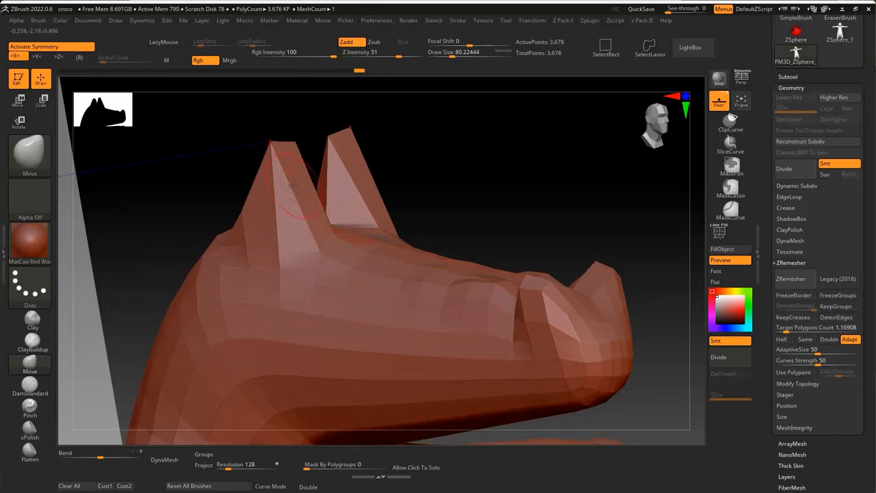
Show the polyframe and convert the crocodile mesh to DynaMesh at resolution 48
key("shift+f")
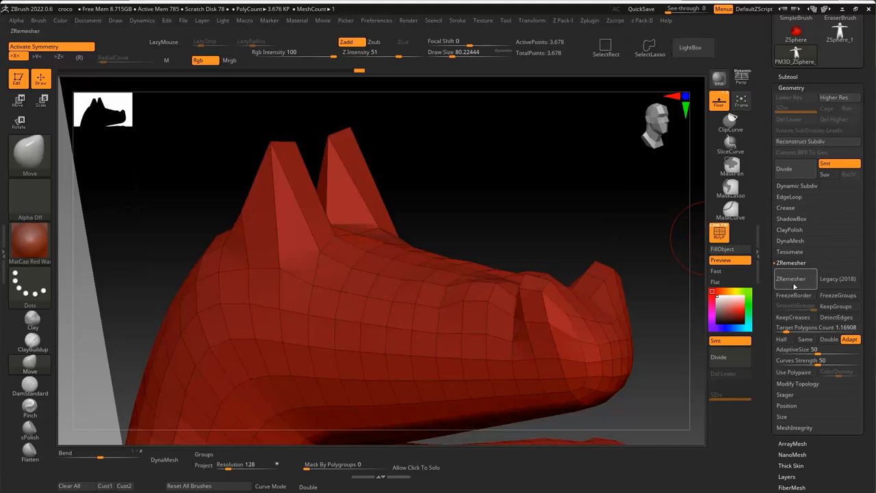
left_click(800, 327)
left_click(792, 264)
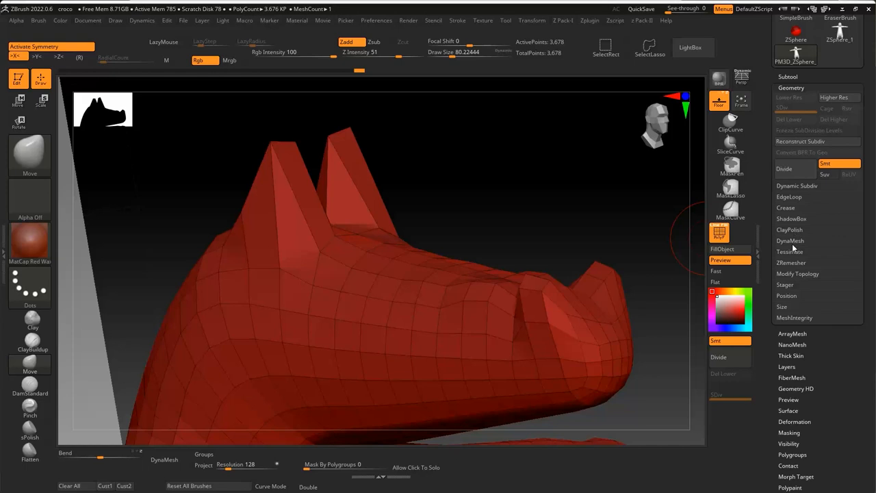
left_click(791, 242)
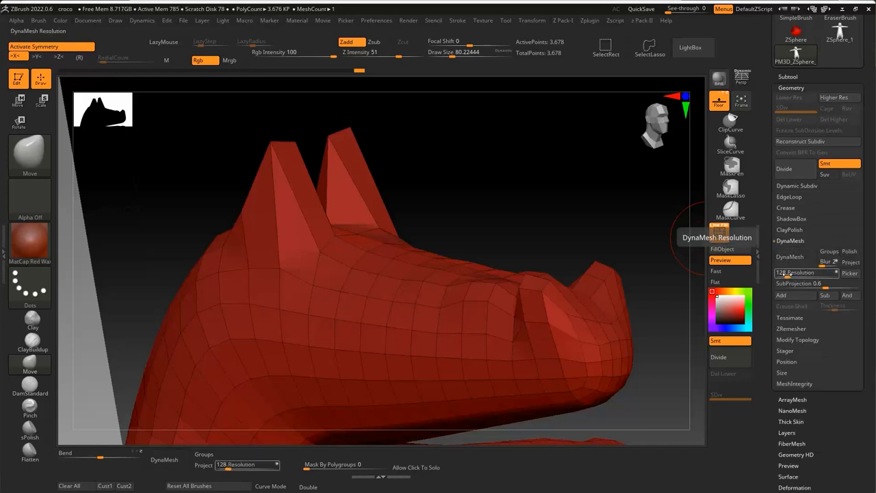
left_click_drag(786, 274, 783, 276)
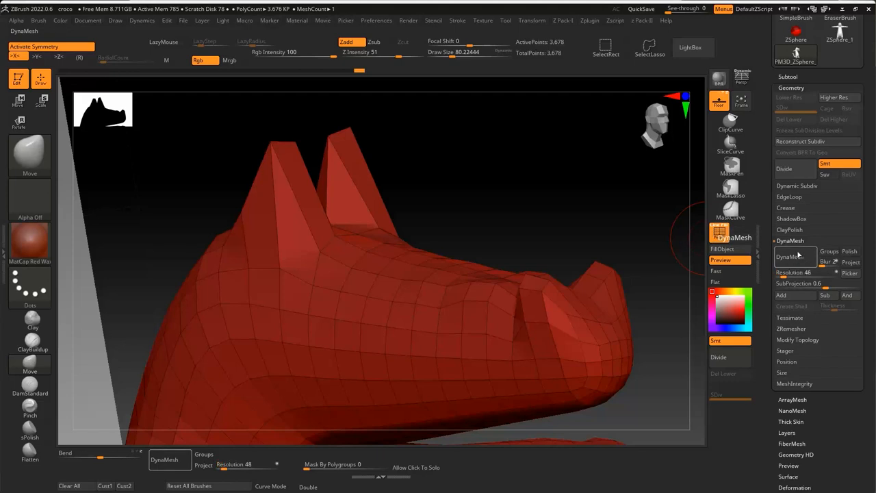
left_click(793, 257)
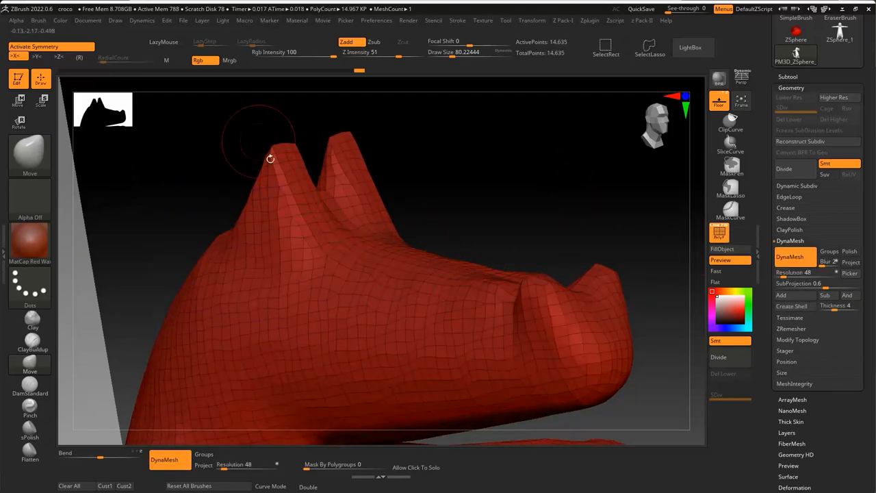
Smooth the tips of the two eye bumps on top of the crocodile's head
left_click_drag(271, 158, 292, 196, "shift")
left_click_drag(277, 148, 290, 185, "shift")
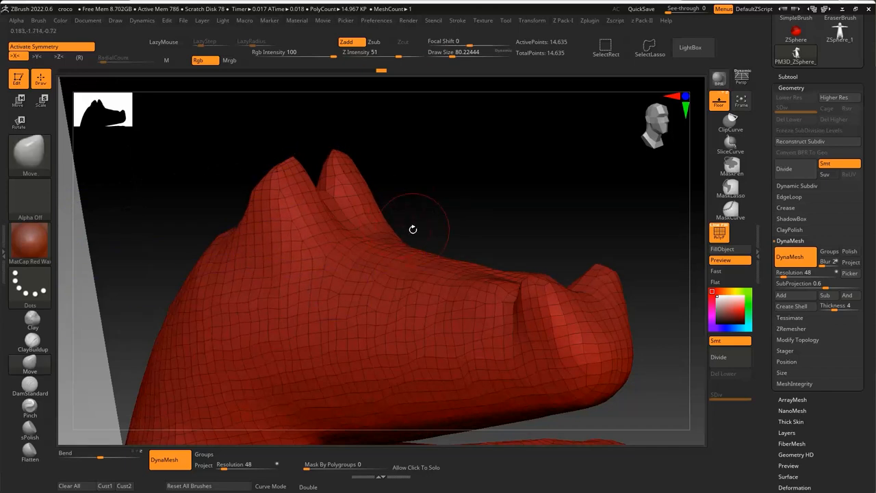
mouse_move(413, 229)
left_mouse_down()
mouse_move(372, 265)
mouse_move(379, 267)
mouse_move(281, 284)
left_mouse_up()
right_click_drag(281, 284, 280, 281, "ctrl")
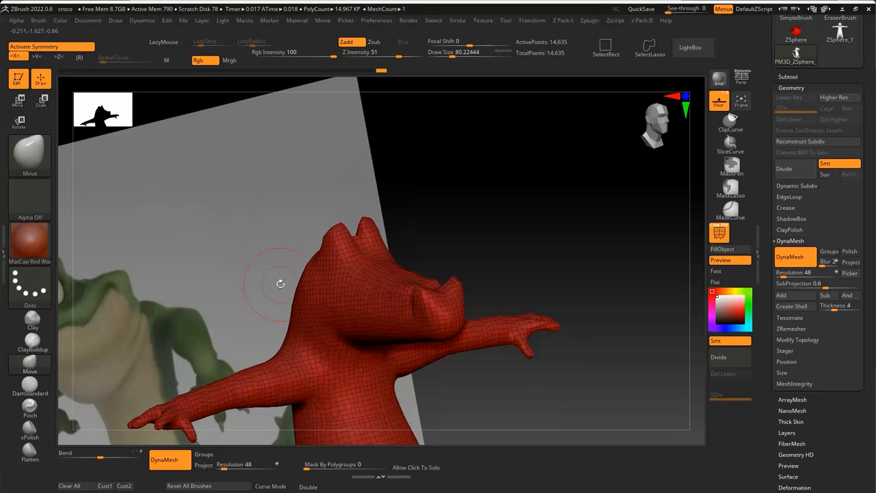
Try pulling a spike out of the foot with the Move brush at draw size about 94, and update the DynaMesh
right_click_drag(350, 294, 356, 263, "alt")
key("s")
left_click_drag(324, 276, 326, 276)
mouse_move(326, 276)
right_mouse_down("alt")
mouse_move(264, 144)
mouse_move(254, 89)
right_mouse_up("alt")
mouse_move(348, 342)
right_mouse_down("ctrl")
mouse_move(348, 259)
mouse_move(340, 343)
mouse_move(327, 301)
mouse_move(347, 311)
mouse_move(338, 362)
mouse_move(319, 309)
right_mouse_up("ctrl")
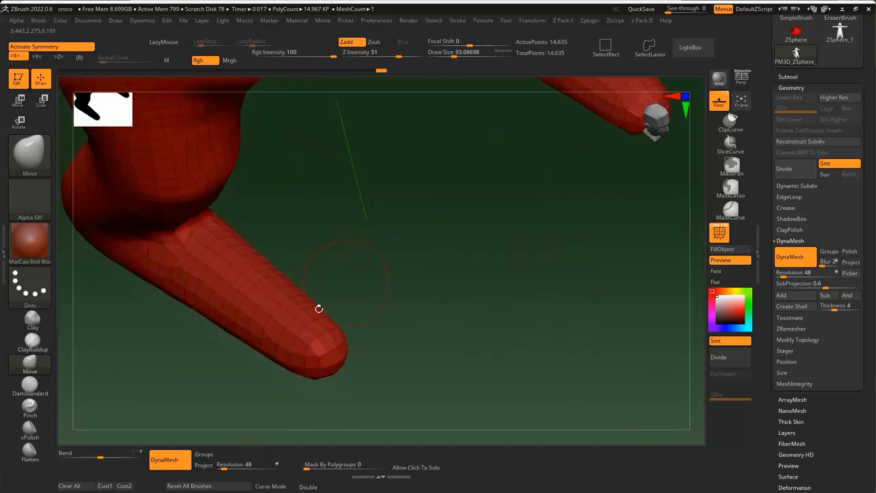
left_click_drag(245, 351, 199, 487)
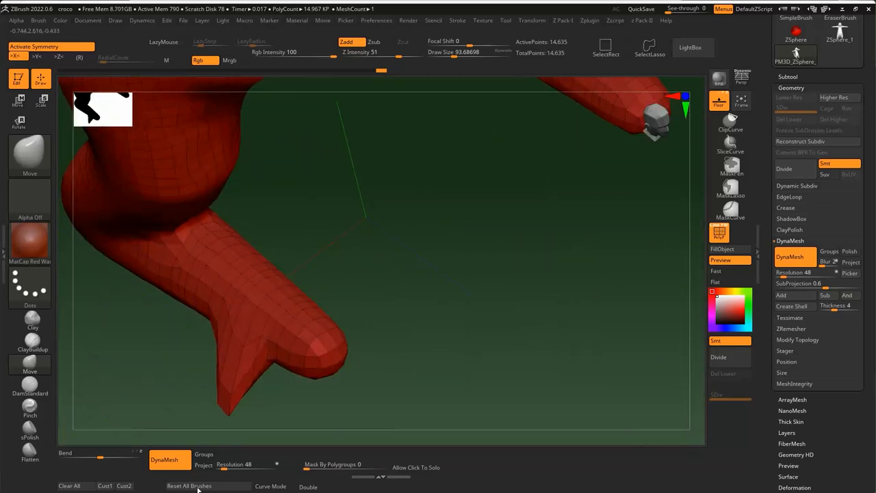
right_click_drag(276, 345, 402, 360)
key("ctrl")
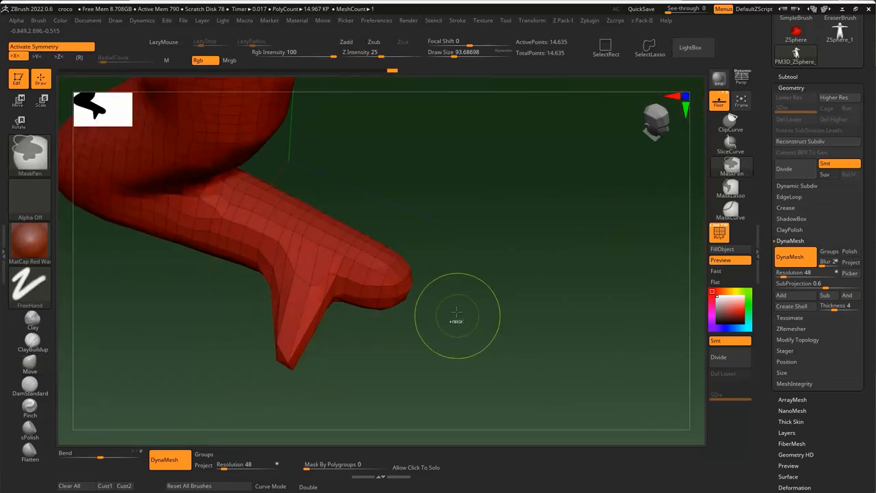
left_click_drag(480, 318, 487, 322, "ctrl")
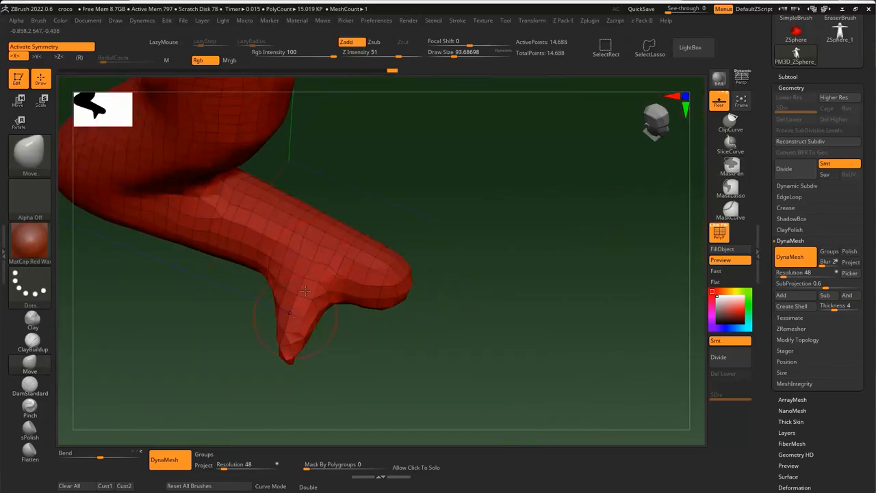
Undo the test spike on the foot together with its DynaMesh update
key("ctrl+z")
key("ctrl+z")
key("ctrl+z")
key("ctrl+z")
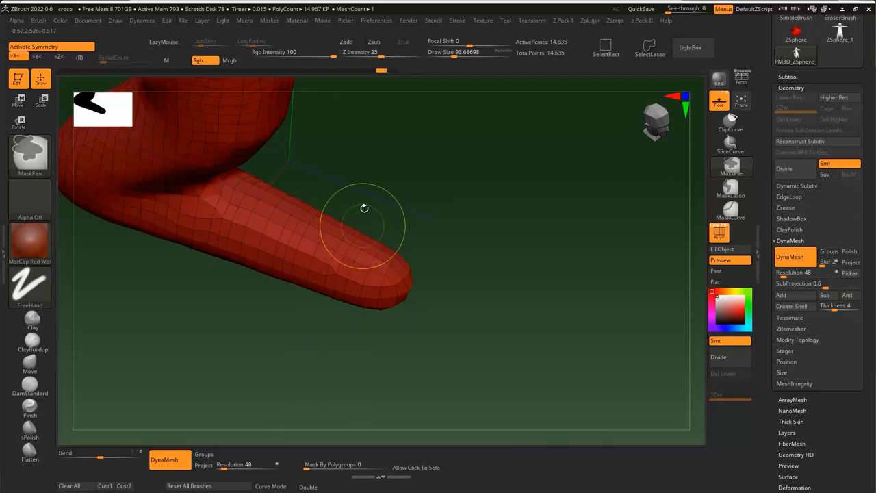
Try pulling symmetric spikes out of the torso's sides at draw size about 97, update the DynaMesh, and undo it all
left_click_drag(352, 146, 392, 225)
right_click_drag(392, 224, 267, 297)
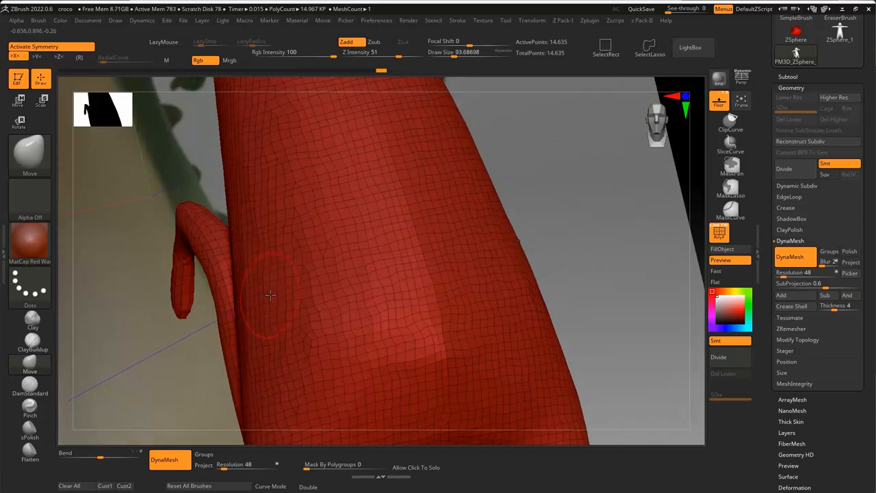
key("s")
mouse_move(270, 295)
left_mouse_down()
mouse_move(282, 299)
mouse_move(269, 299)
left_mouse_up()
left_click_drag(240, 223, 122, 258)
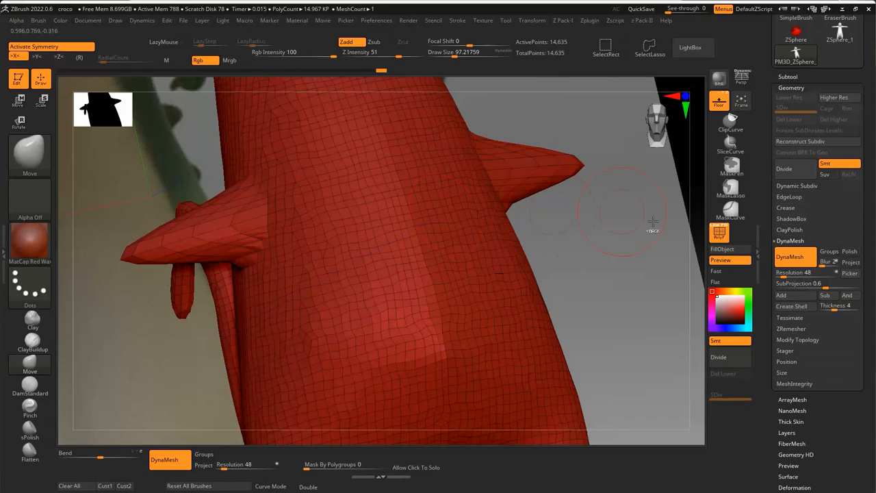
left_click_drag(637, 233, 614, 193, "ctrl")
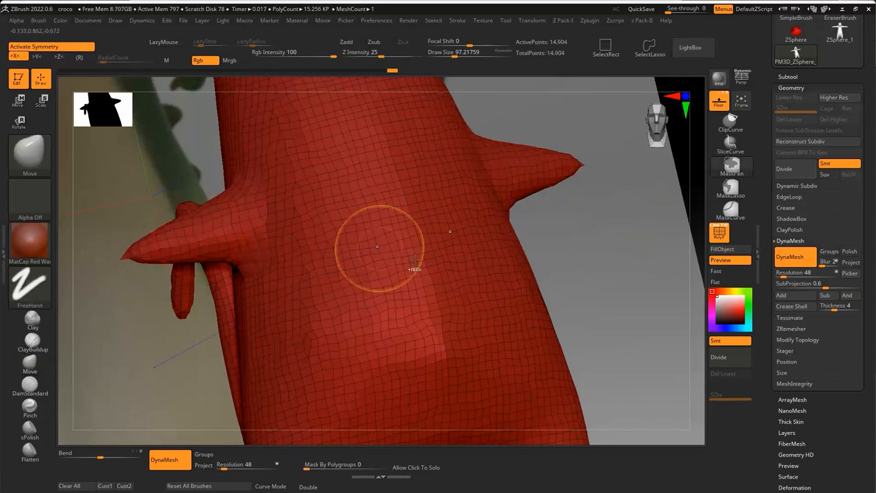
key("ctrl+z")
key("ctrl+z")
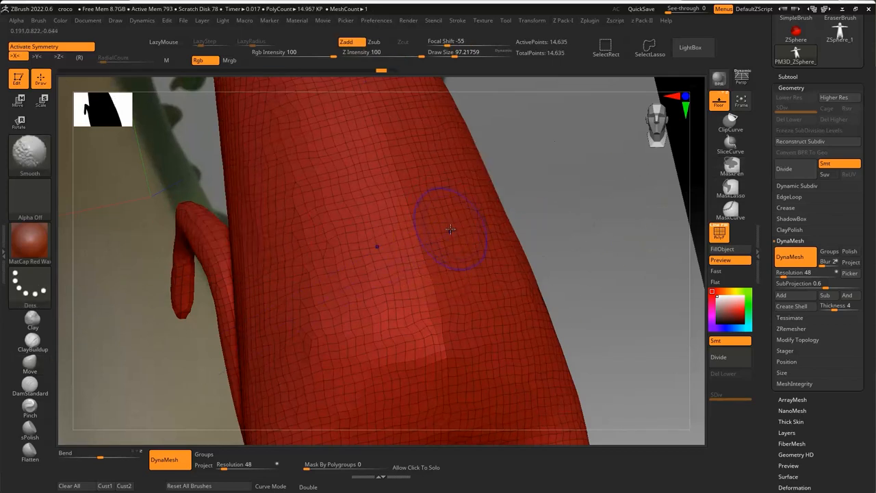
Hide the polyframe and smooth the crocodile's torso with a draw size of about 245
key("shift+f")
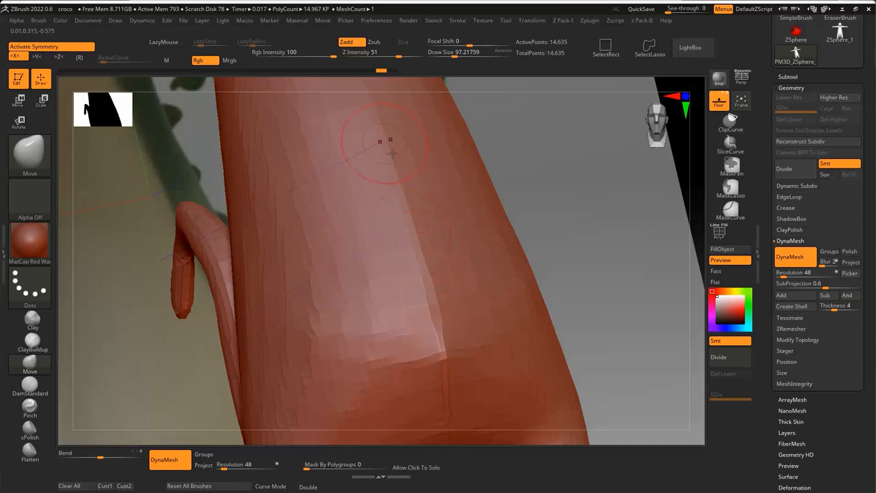
key("s")
mouse_move(415, 233)
left_mouse_down()
mouse_move(427, 232)
mouse_move(372, 142)
mouse_move(442, 381)
left_mouse_up()
left_click_drag(281, 352, 313, 169, "shift")
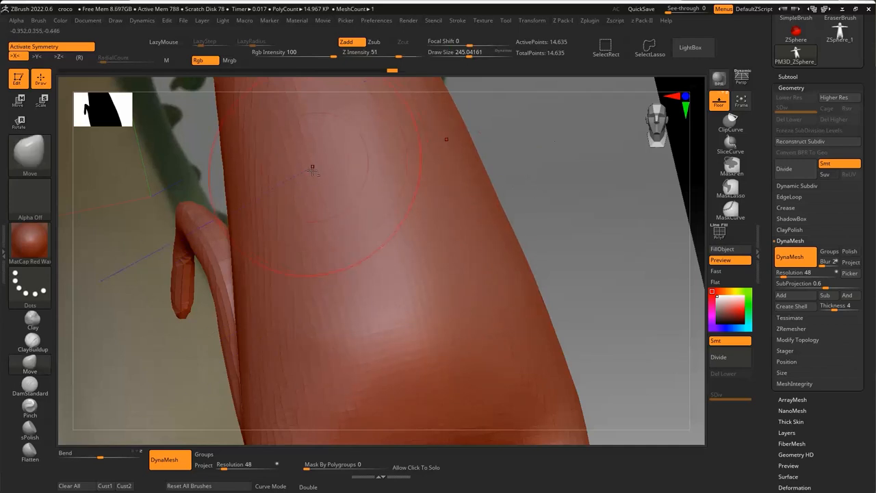
right_click_drag(313, 169, 362, 309, "alt")
left_click_drag(374, 370, 426, 311, "shift")
mouse_move(425, 311)
right_mouse_down()
mouse_move(480, 309)
mouse_move(453, 309)
right_mouse_up()
Check the torso's polyframe, hide it again, and reshape the throat beneath the jaw with the Move brush
key("shift+f")
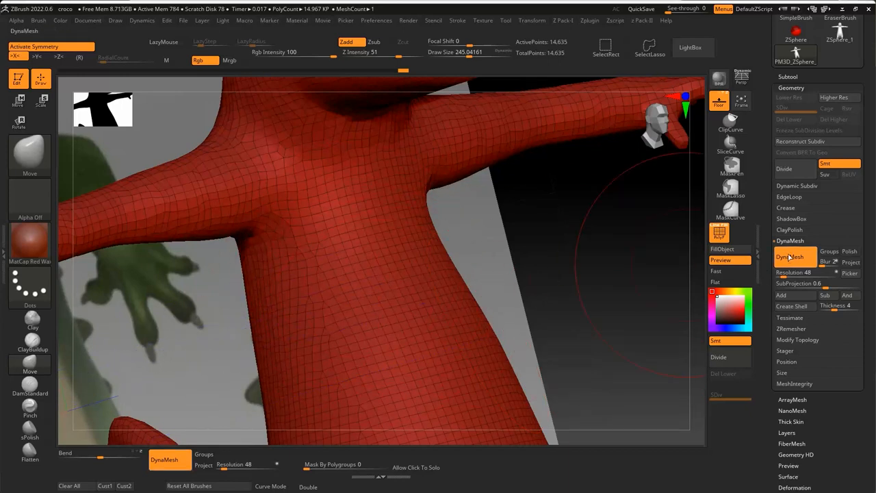
mouse_move(283, 214)
right_mouse_down()
mouse_move(458, 276)
mouse_move(401, 313)
right_mouse_up()
key("shift+f")
left_click_drag(401, 313, 429, 336)
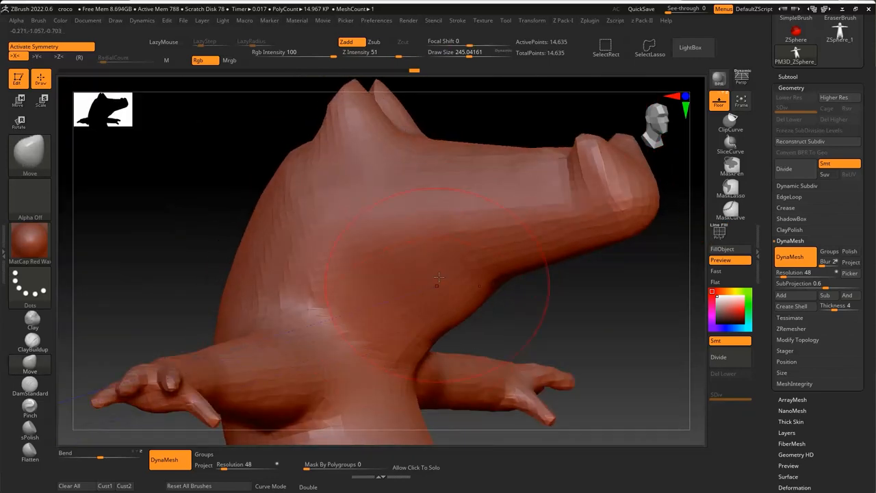
Check the crocodile reference in PureRef, return to ZBrush, and widen both cheeks with the Move brush at draw size about 223
right_click_drag(438, 278, 409, 315)
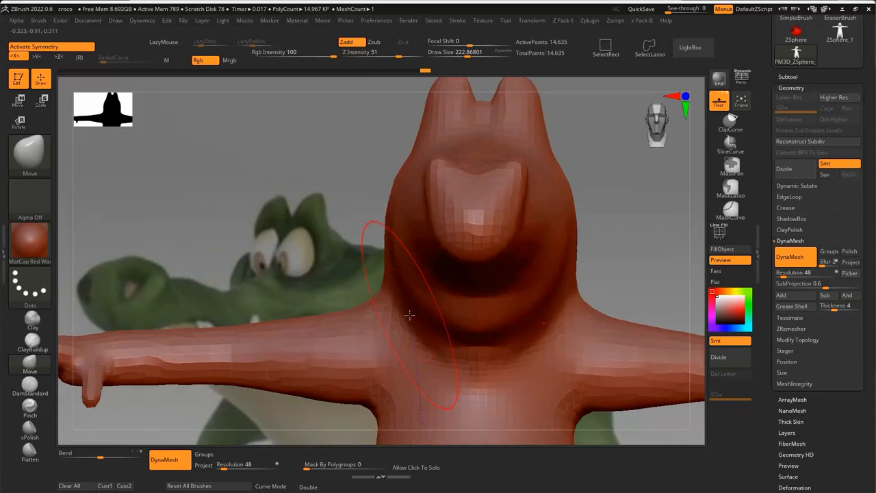
key("alt+Tab")
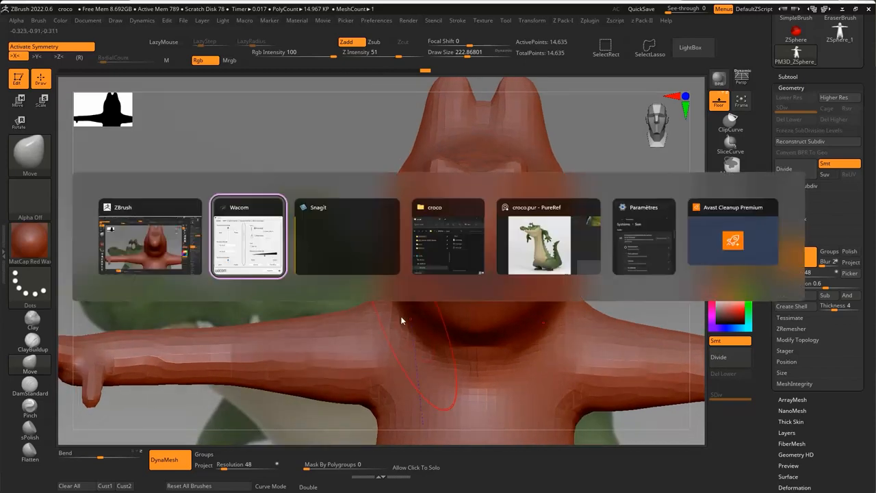
left_click(533, 263)
key("alt+Tab")
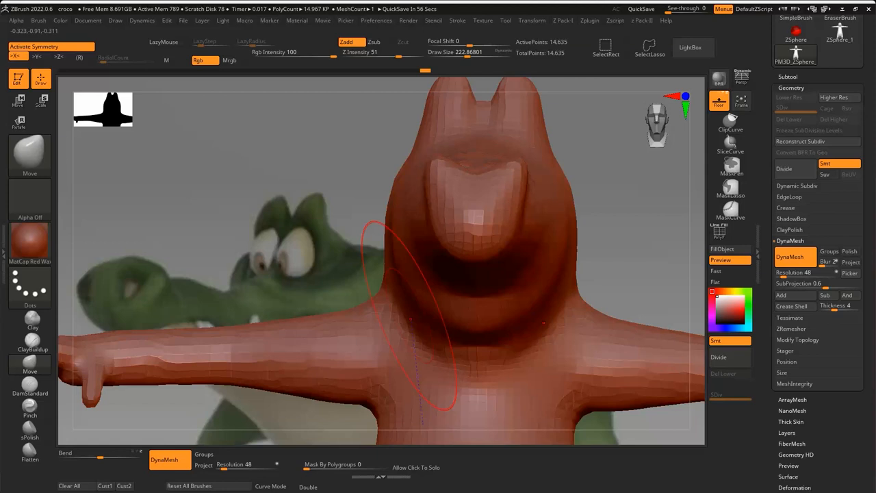
left_click_drag(376, 221, 220, 266)
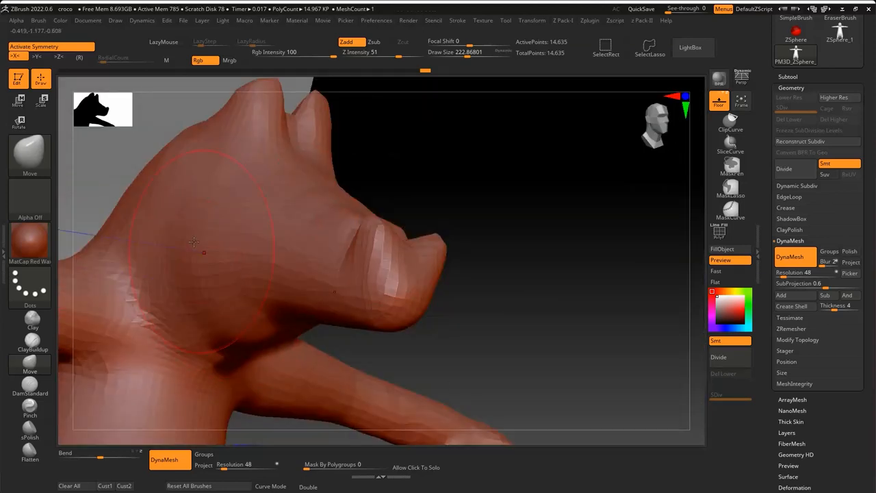
left_click_drag(154, 213, 213, 241)
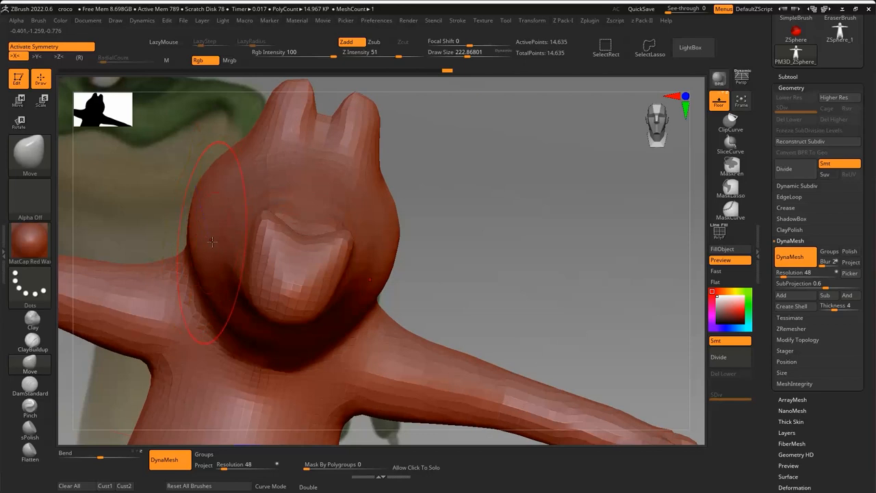
right_click_drag(237, 218, 233, 214, "alt")
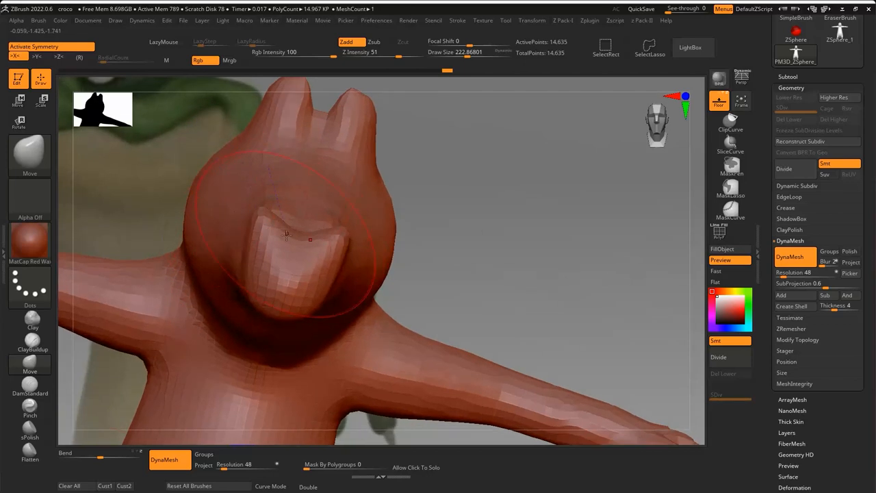
Widen and round the tip of the snout with the Move brush at draw size about 140
mouse_move(267, 228)
left_mouse_down()
mouse_move(246, 225)
mouse_move(272, 229)
left_mouse_up()
key("s")
key("ctrl+shift")
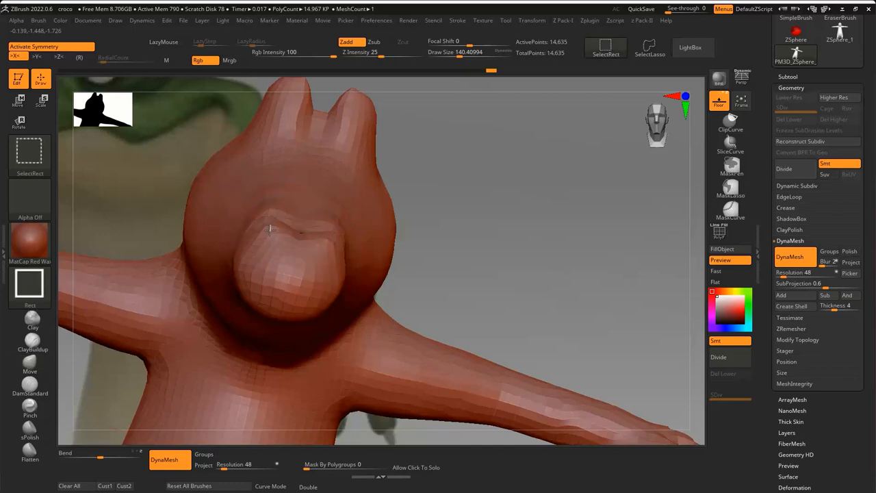
key("shift")
Shape the snout tip and its underside with the Move brush at draw size about 207, and smooth the result
mouse_move(286, 231)
right_mouse_down()
mouse_move(322, 194)
mouse_move(352, 192)
mouse_move(372, 178)
mouse_move(411, 195)
right_mouse_up()
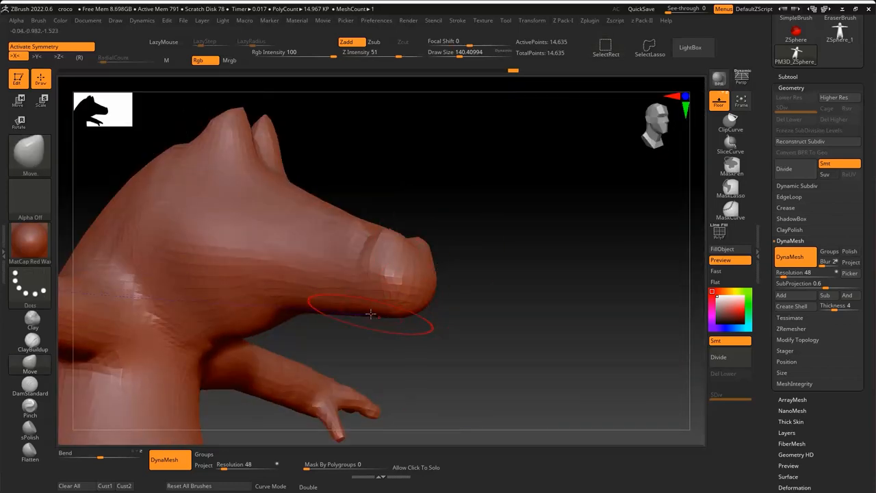
mouse_move(371, 313)
right_mouse_down()
mouse_move(454, 306)
mouse_move(389, 260)
mouse_move(379, 268)
mouse_move(432, 294)
mouse_move(439, 312)
right_mouse_up()
key("s")
mouse_move(405, 226)
left_mouse_down()
mouse_move(415, 229)
mouse_move(380, 224)
mouse_move(396, 224)
left_mouse_up()
key("s")
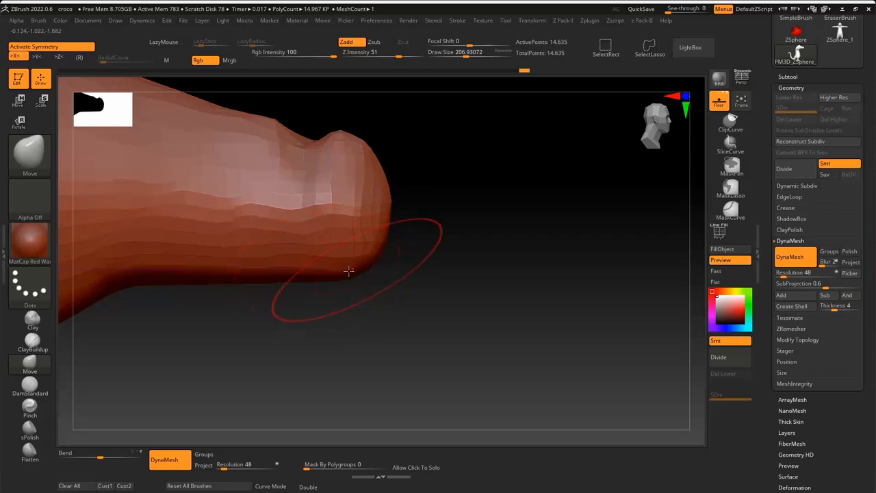
mouse_move(349, 271)
right_mouse_down()
mouse_move(343, 289)
mouse_move(322, 280)
mouse_move(331, 282)
mouse_move(329, 272)
mouse_move(335, 284)
right_mouse_up()
key("s")
mouse_move(335, 284)
left_mouse_down()
mouse_move(324, 285)
mouse_move(307, 229)
left_mouse_up()
left_click_drag(366, 269, 329, 252, "shift")
Smooth the transition between the snout and the cheeks with a draw size of about 212
mouse_move(307, 258)
right_mouse_down()
mouse_move(296, 239)
mouse_move(285, 239)
right_mouse_up()
key("s")
left_click_drag(281, 239, 295, 239)
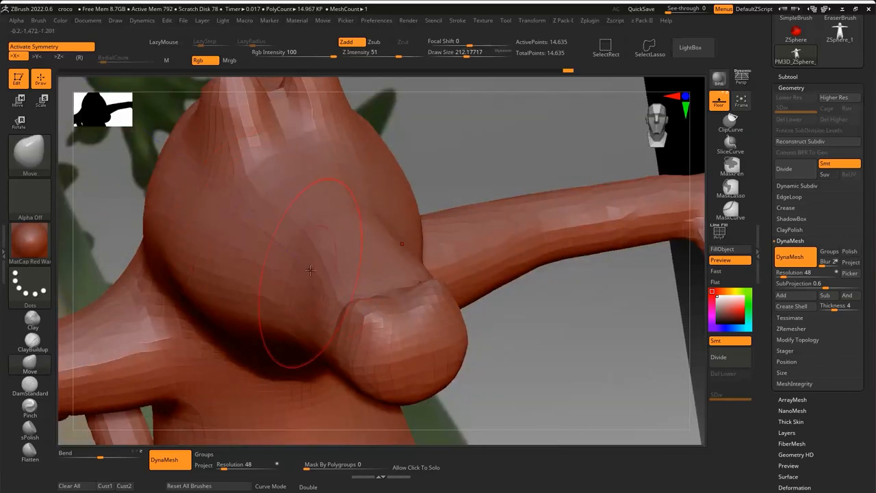
left_click_drag(316, 268, 293, 237, "shift")
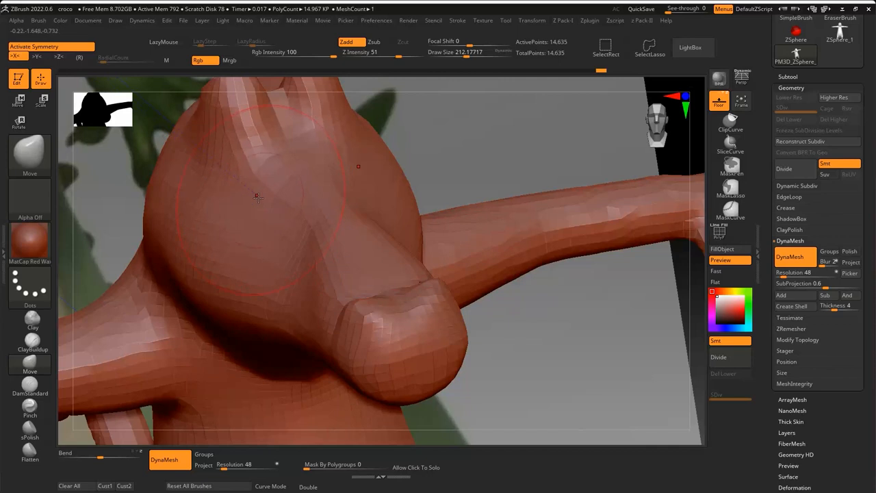
Reshape the tops of the two eye bumps with the Move brush at draw size about 132
right_click_drag(265, 166, 254, 206)
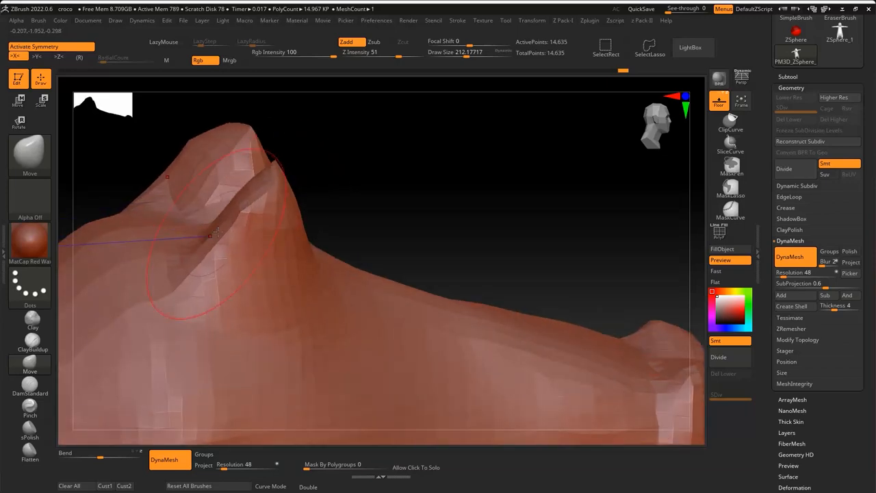
right_click_drag(224, 240, 184, 218)
key("s")
mouse_move(193, 220)
left_mouse_down()
mouse_move(179, 195)
mouse_move(222, 165)
mouse_move(223, 152)
left_mouse_up()
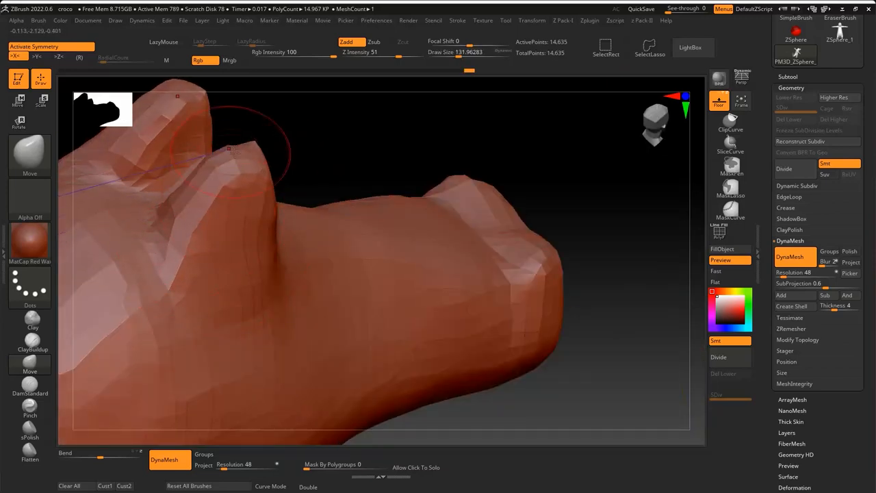
Refine the front of the eye bumps where they meet the snout, and set the draw size to about 234
mouse_move(274, 160)
right_mouse_down()
mouse_move(280, 226)
mouse_move(294, 258)
mouse_move(341, 242)
right_mouse_up()
key("s")
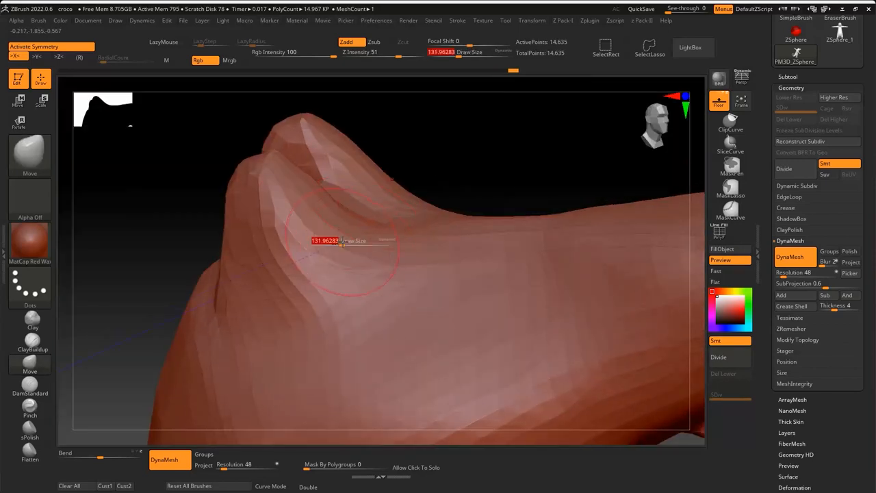
mouse_move(340, 242)
left_mouse_down()
mouse_move(350, 242)
mouse_move(307, 263)
left_mouse_up()
mouse_move(317, 251)
right_mouse_down()
mouse_move(302, 245)
mouse_move(294, 274)
mouse_move(267, 229)
mouse_move(375, 220)
mouse_move(368, 229)
mouse_move(428, 217)
right_mouse_up()
right_click_drag(424, 139, 430, 236, "alt")
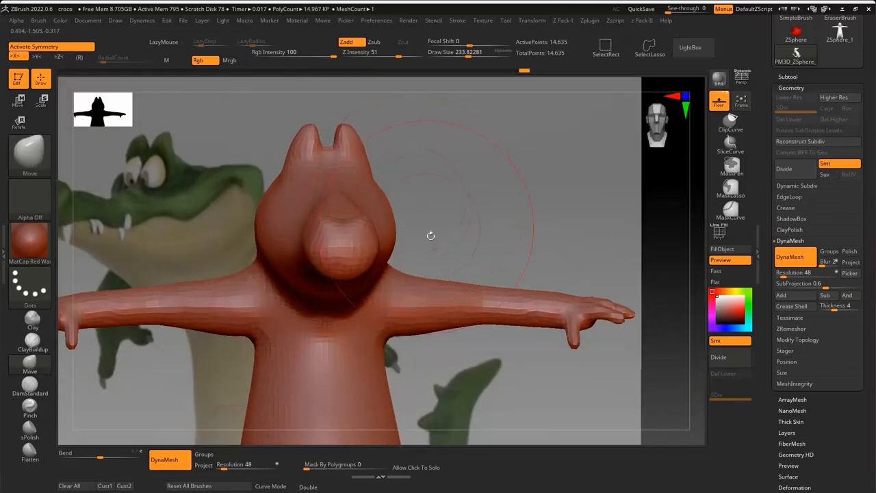
Smooth the forearm heavily with the Smooth brush at draw size about 234 so it thins between elbow and wrist
right_click_drag(431, 292, 508, 196, "alt")
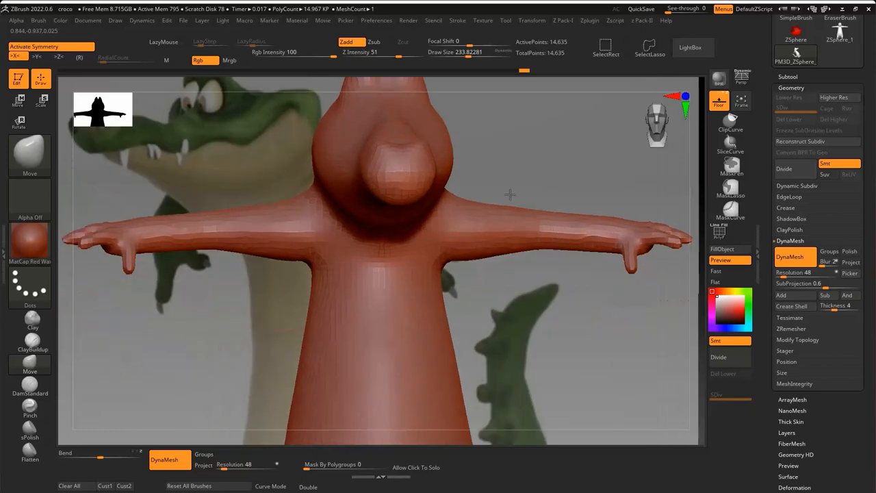
mouse_move(234, 224)
right_mouse_down("alt")
mouse_move(292, 208)
mouse_move(356, 233)
mouse_move(323, 208)
right_mouse_up("alt")
left_click_drag(323, 208, 286, 201, "shift")
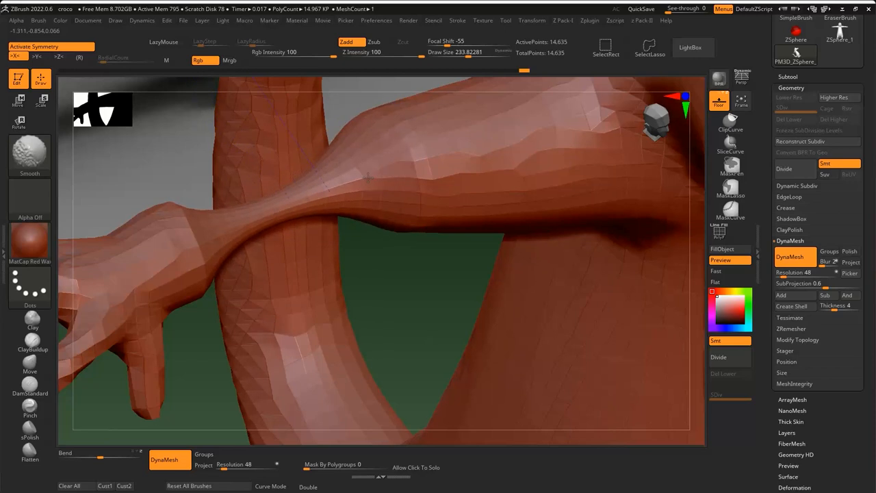
mouse_move(369, 178)
left_mouse_down("shift")
mouse_move(369, 199)
mouse_move(407, 176)
left_mouse_up("shift")
mouse_move(407, 175)
right_mouse_down()
mouse_move(360, 182)
mouse_move(383, 181)
mouse_move(378, 198)
right_mouse_up()
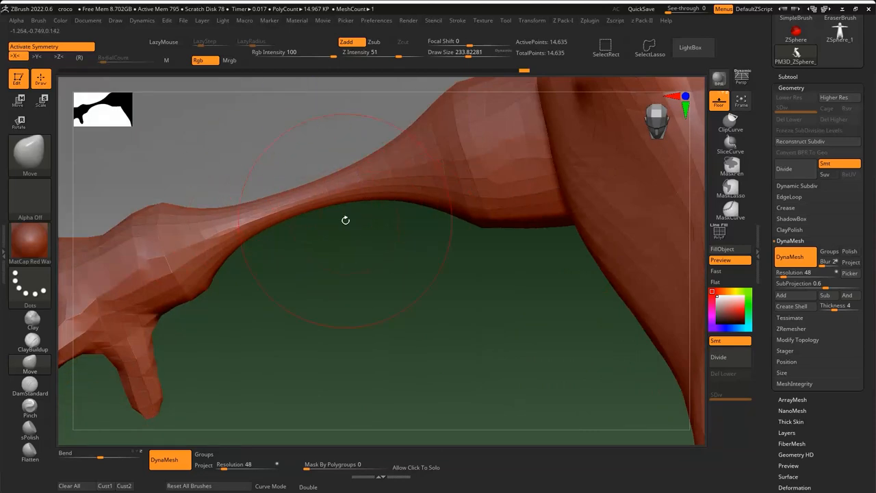
Try thickening the thinned forearm with the Inflat brush at draw size about 234 and remeshing it, and revert the arm changes
key("b")
key("i")
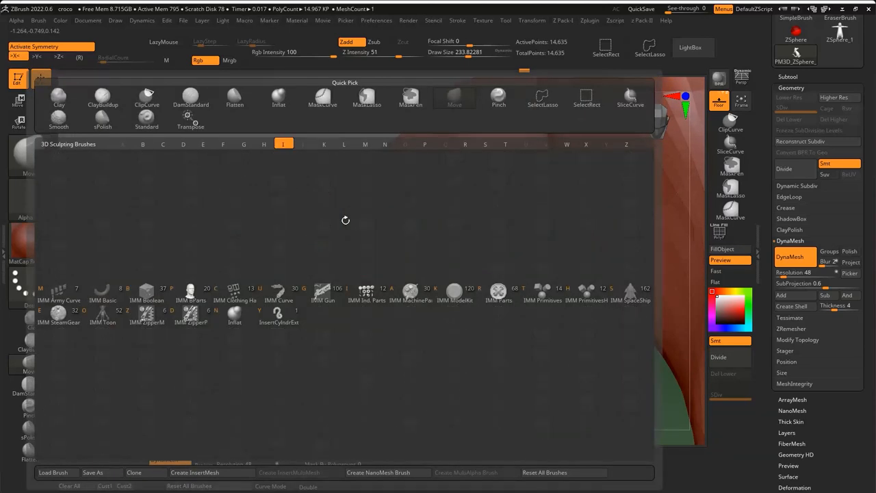
left_click(234, 315)
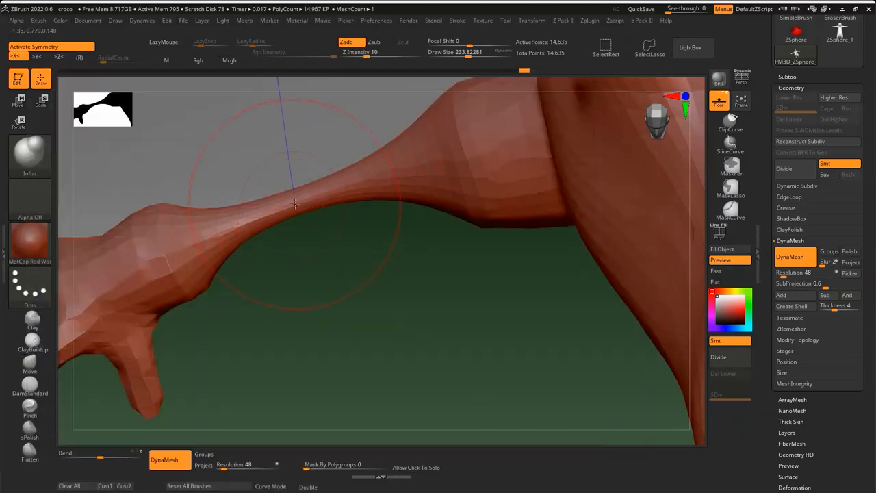
mouse_move(347, 189)
left_mouse_down()
mouse_move(404, 170)
mouse_move(230, 233)
mouse_move(326, 200)
left_mouse_up()
left_click_drag(409, 170, 227, 260)
left_click_drag(359, 317, 531, 369, "ctrl")
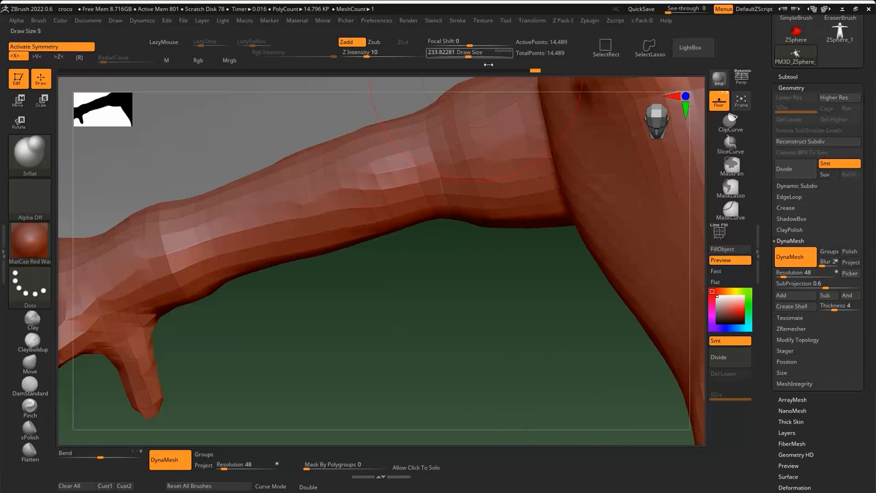
left_click_drag(533, 71, 512, 72)
Try carving a mouth line along the side of the snout with the DamStandard brush at draw size about 177
mouse_move(470, 241)
left_mouse_down()
mouse_move(296, 204)
mouse_move(354, 244)
mouse_move(324, 278)
mouse_move(233, 336)
mouse_move(205, 376)
left_mouse_up()
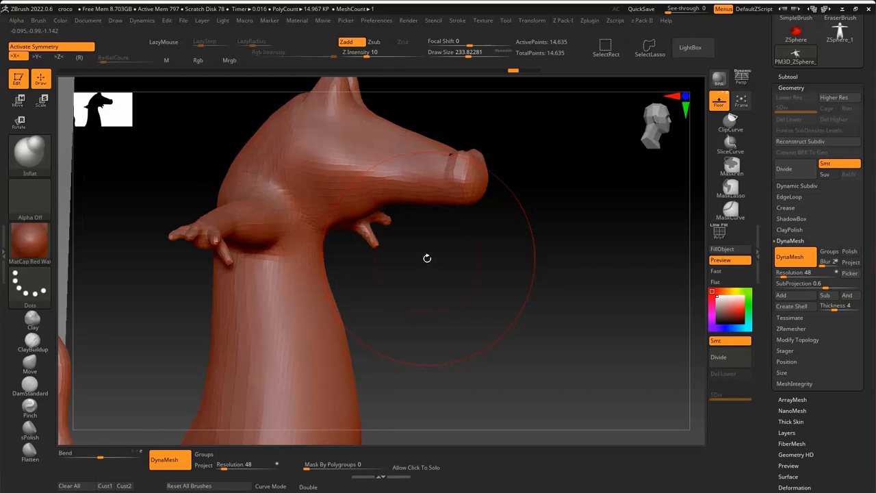
key("b")
key("d")
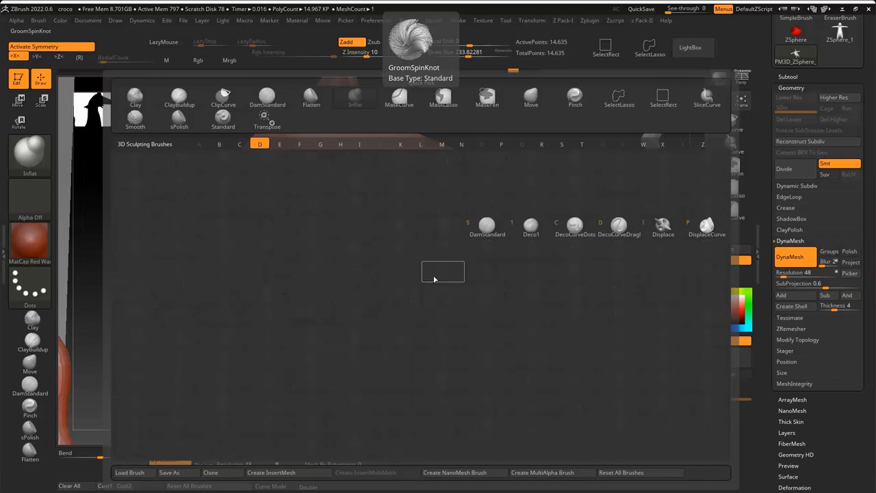
left_click(490, 225)
right_click_drag(397, 159, 367, 188, "alt")
key("s")
left_click_drag(367, 188, 364, 187)
mouse_move(289, 148)
left_mouse_down()
mouse_move(588, 204)
mouse_move(651, 192)
left_mouse_up()
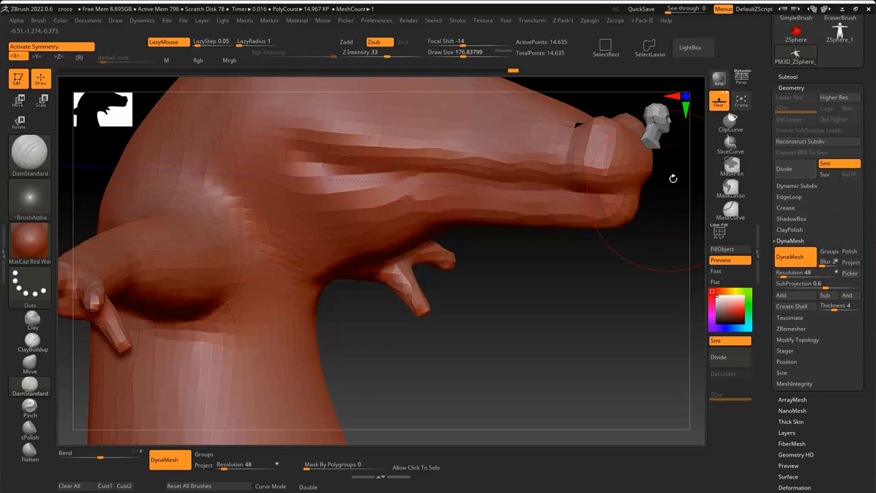
mouse_move(673, 178)
right_mouse_down()
mouse_move(520, 225)
mouse_move(440, 335)
mouse_move(390, 323)
right_mouse_up()
key("ctrl+z")
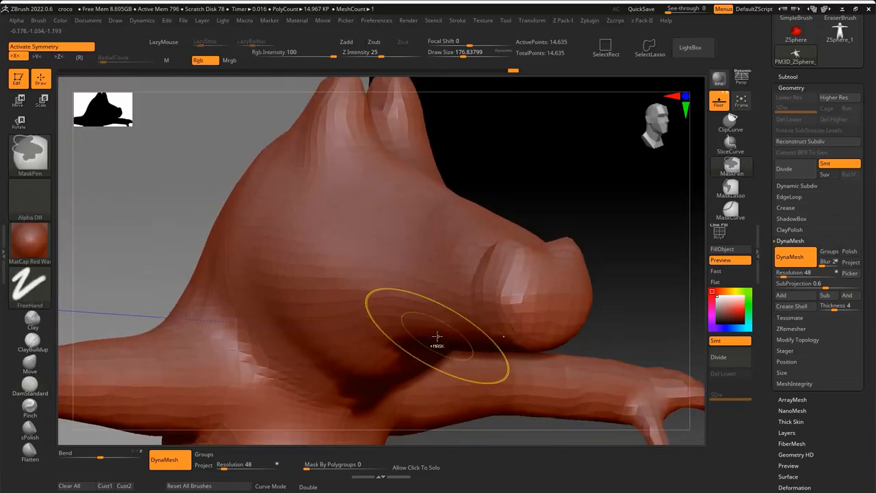
Build up the neck and chest under the jaw with the ClayBuildup brush at draw size about 120, and update the DynaMesh
right_click_drag(381, 286, 459, 230, "alt")
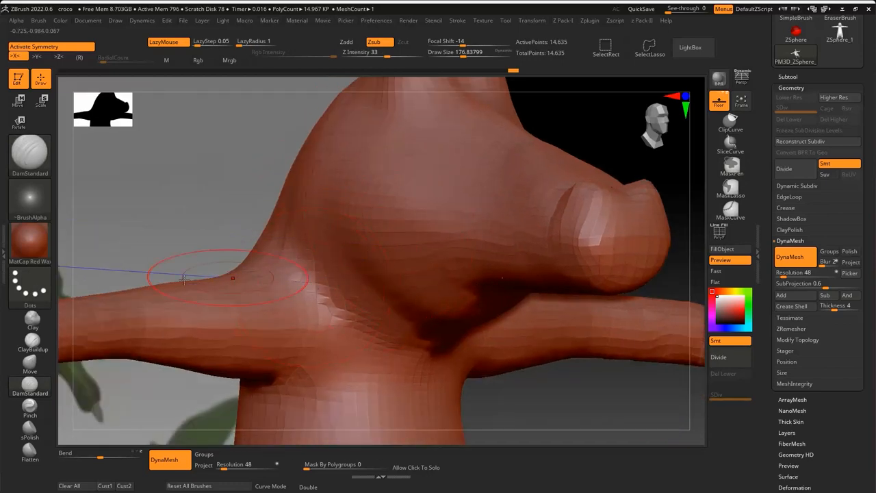
key("b")
key("c")
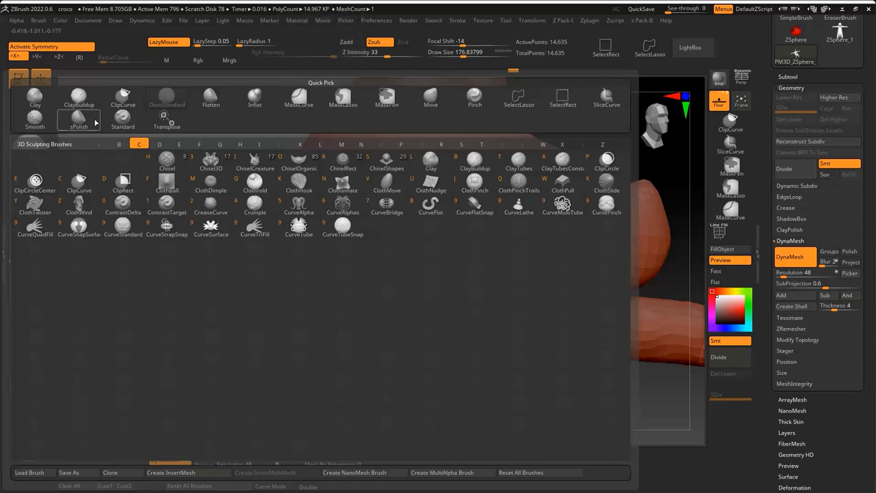
left_click(78, 98)
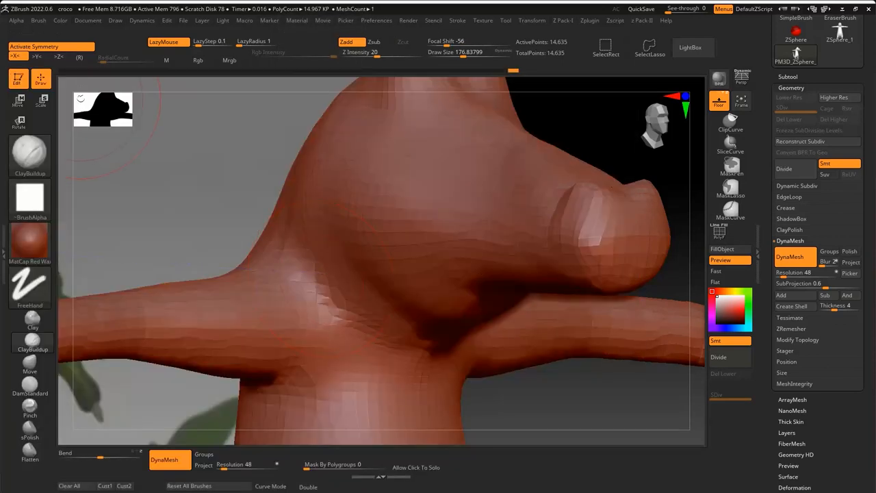
key("s")
mouse_move(358, 277)
left_mouse_down()
mouse_move(377, 327)
mouse_move(425, 342)
left_mouse_up()
mouse_move(319, 279)
left_mouse_down()
mouse_move(370, 333)
mouse_move(421, 356)
left_mouse_up()
left_click_drag(339, 359, 422, 374)
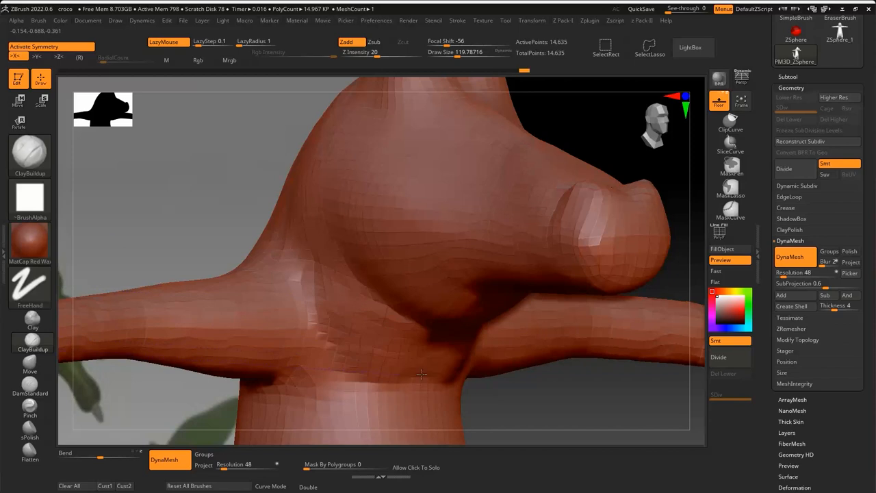
left_click_drag(351, 375, 441, 373)
right_click_drag(435, 251, 512, 360)
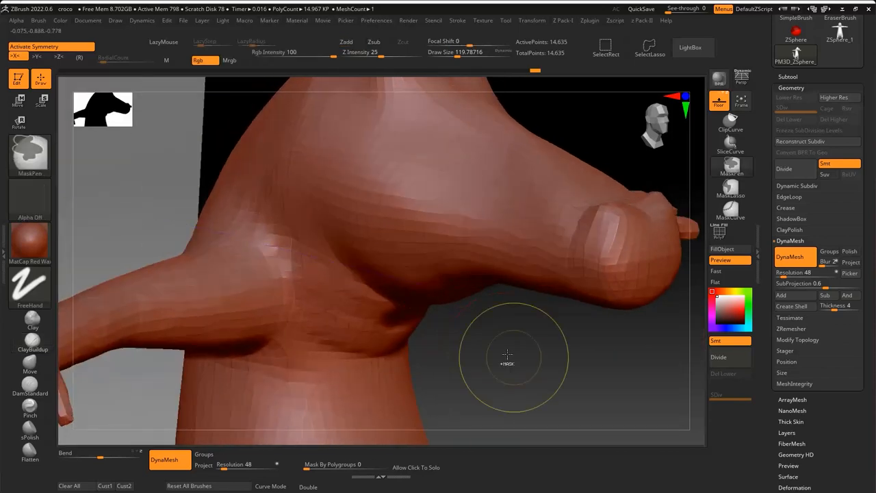
left_click_drag(514, 360, 600, 398, "ctrl")
Build up the lower belly with the ClayBuildup brush at draw size about 120, smooth it, and update the DynaMesh
right_click_drag(499, 332, 370, 269)
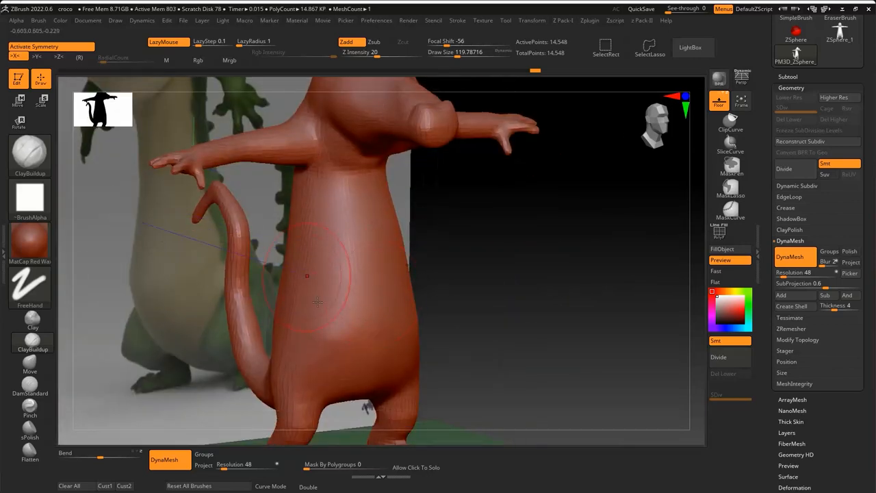
mouse_move(319, 339)
left_mouse_down()
mouse_move(395, 357)
mouse_move(373, 312)
mouse_move(356, 346)
mouse_move(388, 363)
left_mouse_up()
mouse_move(335, 375)
left_mouse_down("shift")
mouse_move(351, 388)
mouse_move(353, 333)
mouse_move(385, 284)
left_mouse_up("shift")
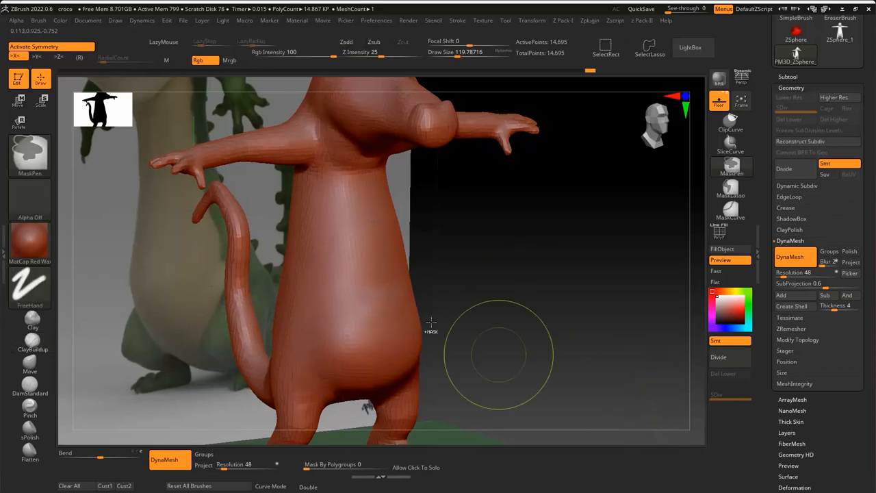
mouse_move(479, 343)
left_mouse_down()
mouse_move(463, 240)
mouse_move(452, 254)
mouse_move(480, 255)
mouse_move(422, 255)
mouse_move(452, 390)
mouse_move(460, 313)
mouse_move(502, 403)
mouse_move(480, 333)
left_mouse_up()
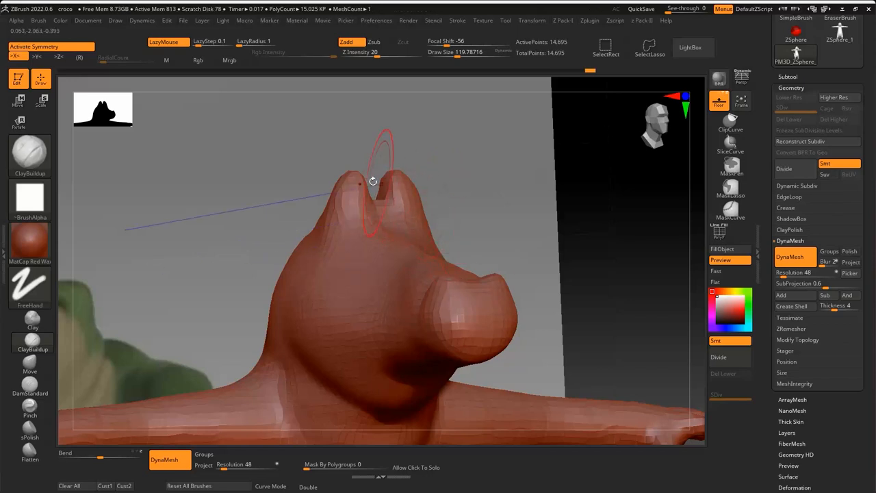
Reshape the front of the eye bumps with the Move brush at draw size about 234
mouse_move(374, 182)
right_mouse_down()
mouse_move(363, 167)
mouse_move(440, 246)
right_mouse_up()
key("s")
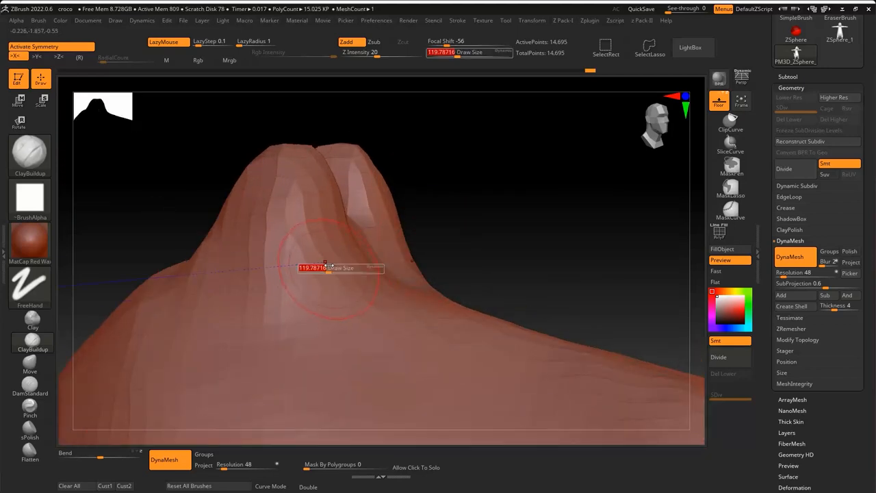
left_click_drag(309, 268, 319, 268)
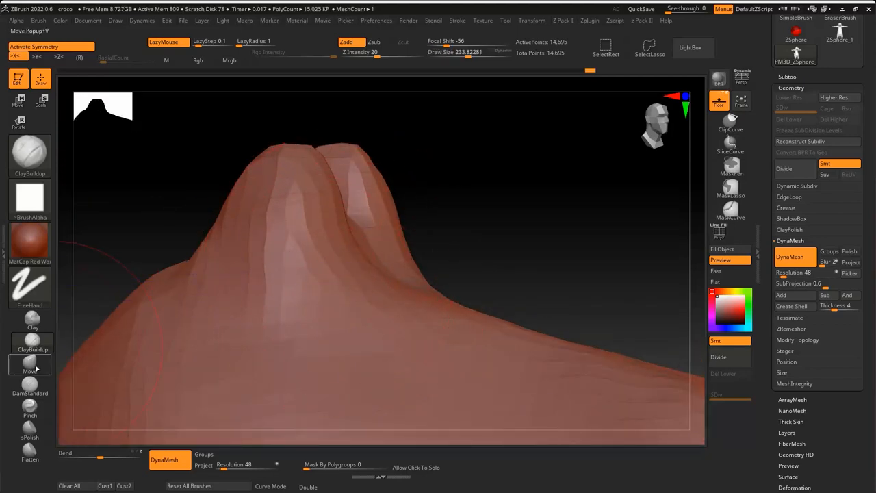
left_click(30, 364)
left_click_drag(309, 265, 313, 205)
right_click_drag(312, 206, 213, 296)
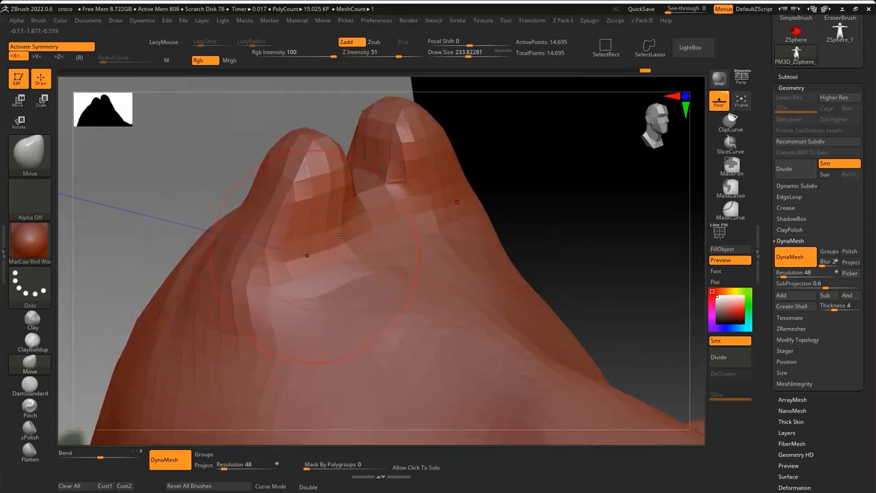
Append a Sphere3D as a new subtool and make it the active subtool
left_click(797, 78)
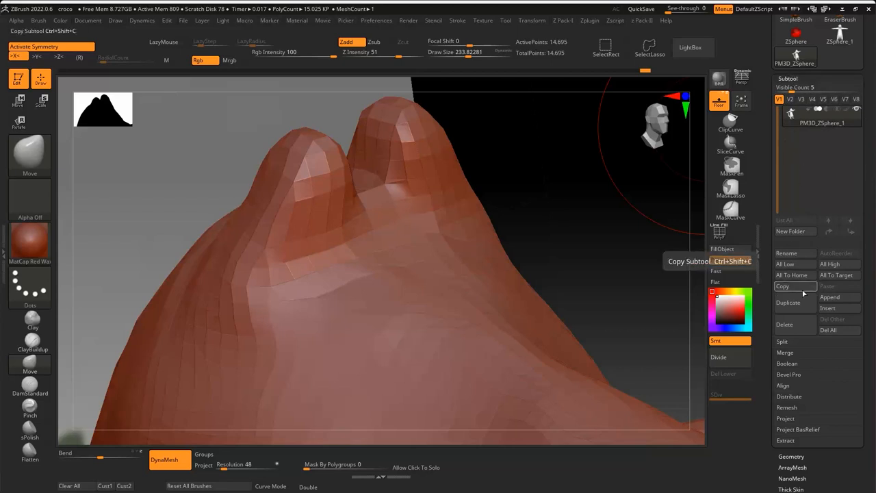
left_click(838, 297)
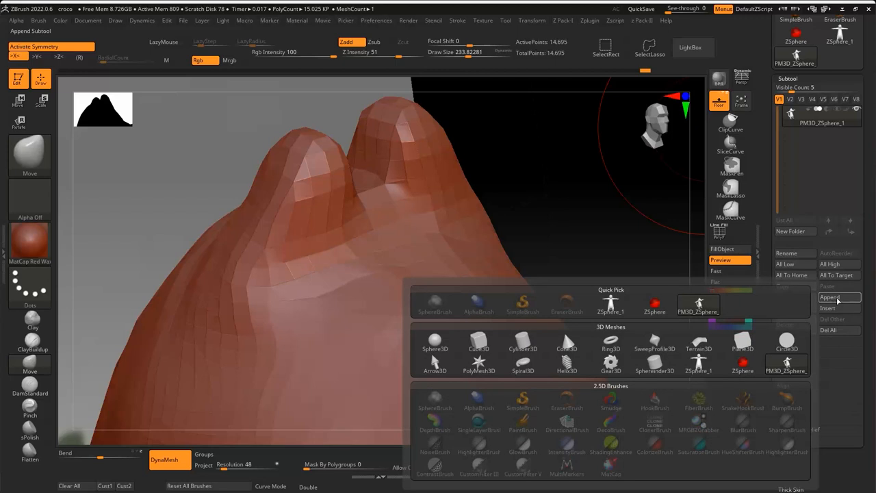
left_click(827, 300)
mouse_move(440, 340)
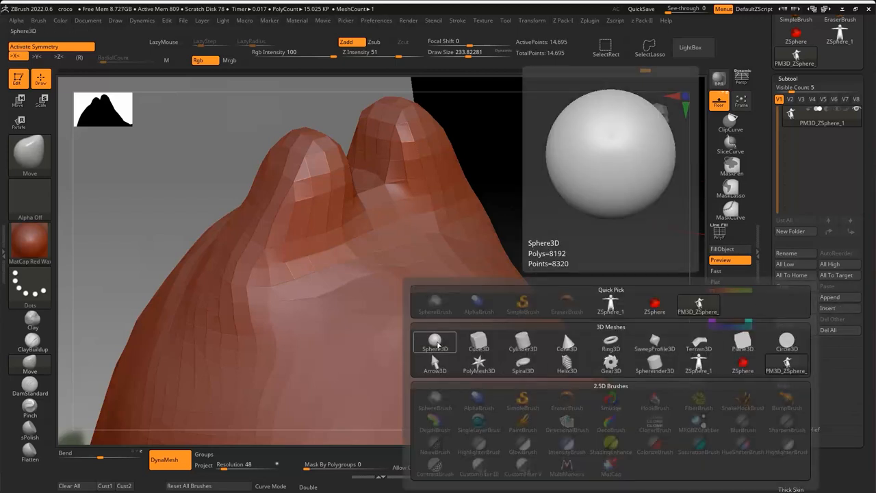
left_click(436, 343)
left_click(793, 139)
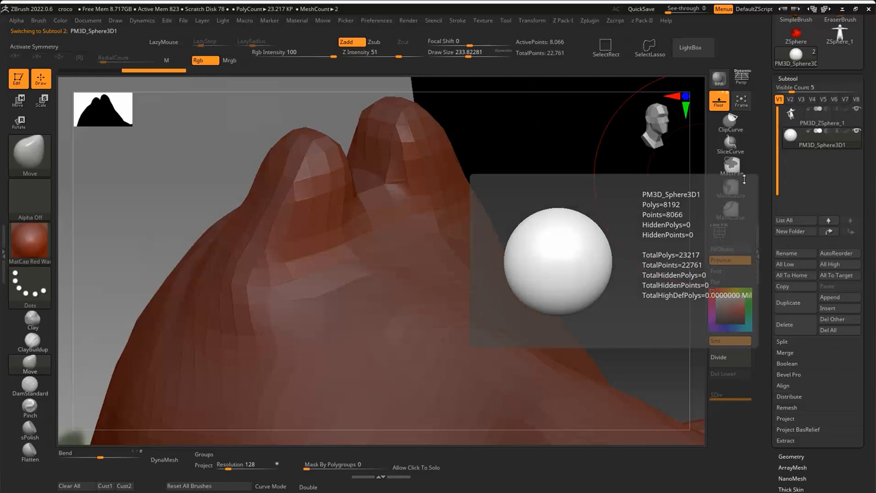
Move the sphere with the transform gizmo from the torso to beside the head
mouse_move(620, 236)
left_mouse_down()
mouse_move(473, 229)
mouse_move(500, 251)
mouse_move(482, 74)
mouse_move(475, 79)
left_mouse_up()
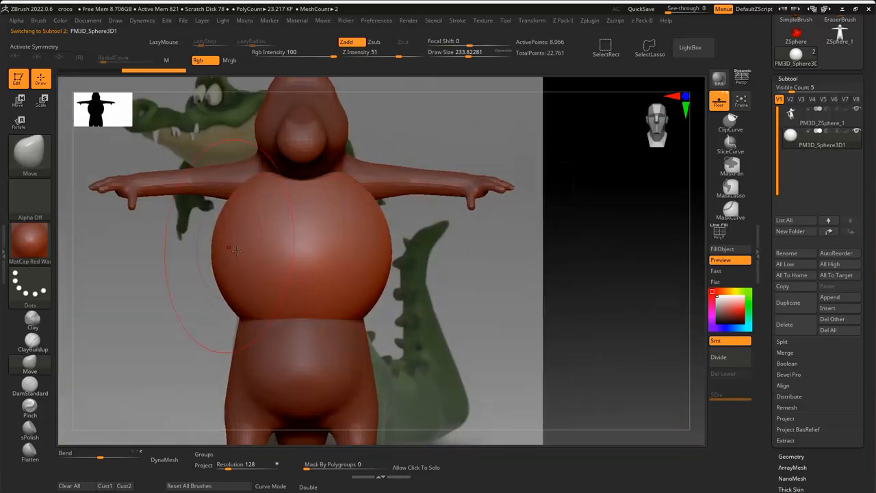
key("w")
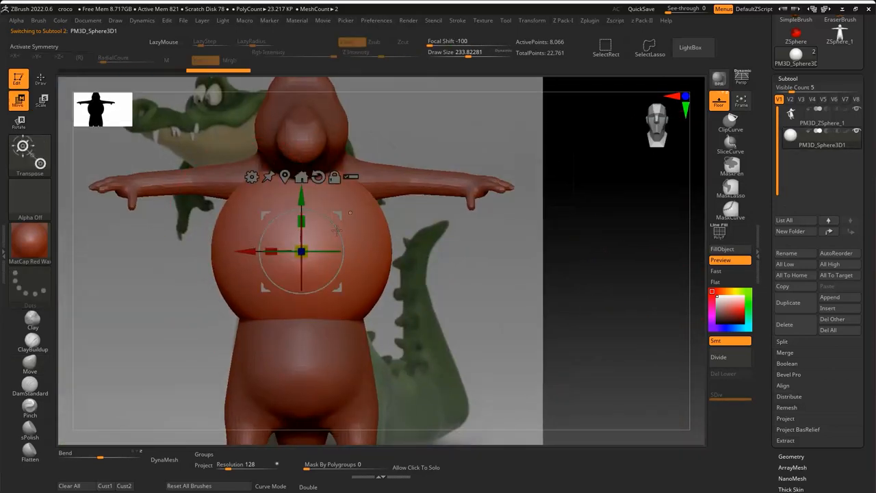
left_click_drag(305, 295, 346, 277)
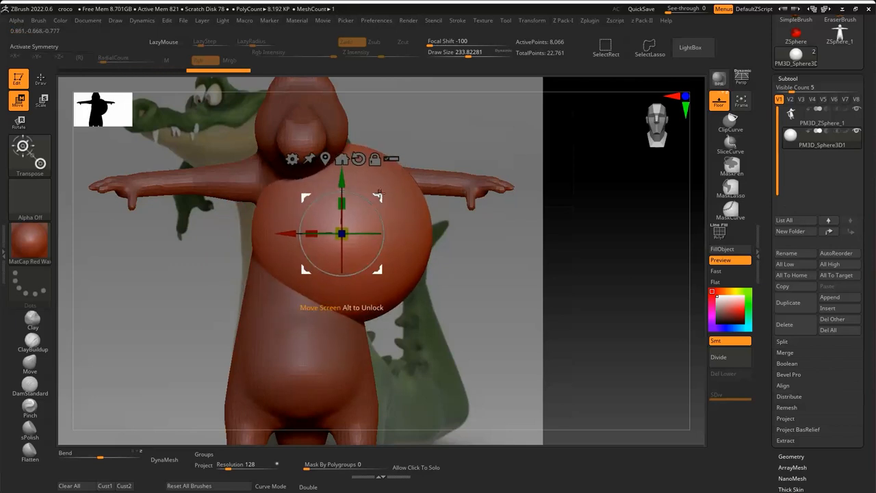
left_click_drag(377, 201, 474, 110)
Scale the sphere down uniformly to roughly eyeball size
left_click_drag(534, 216, 395, 215, "alt")
right_click_drag(507, 242, 475, 257)
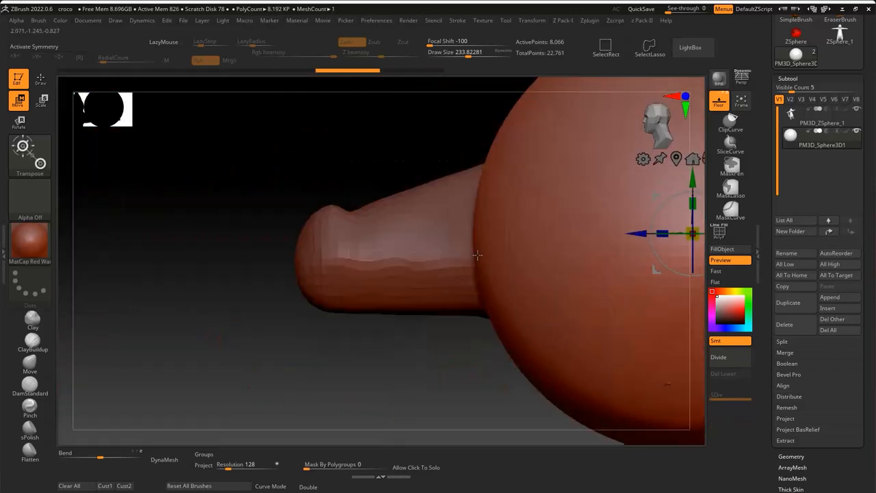
right_click_drag(406, 296, 121, 324, "alt")
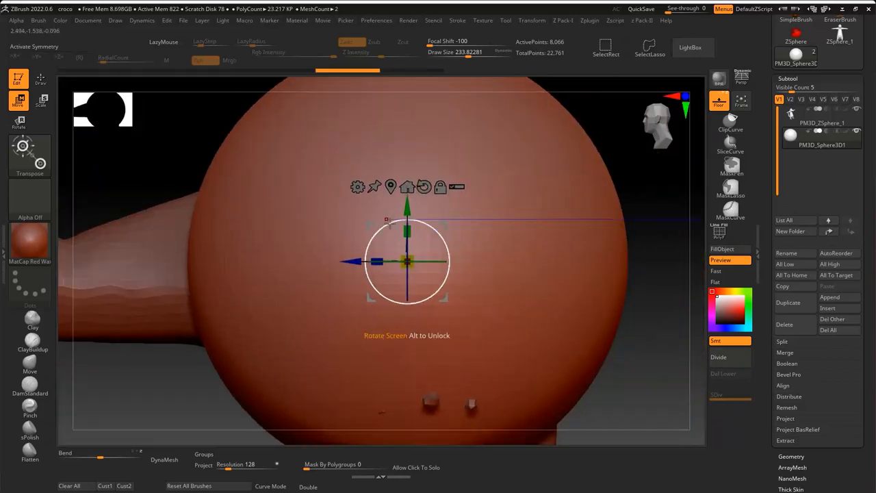
right_click_drag(432, 206, 467, 203)
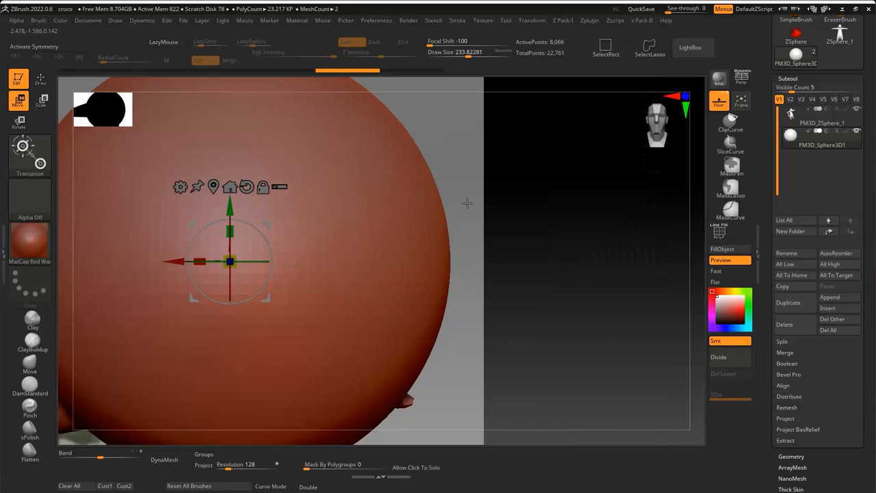
right_click_drag(391, 249, 415, 249)
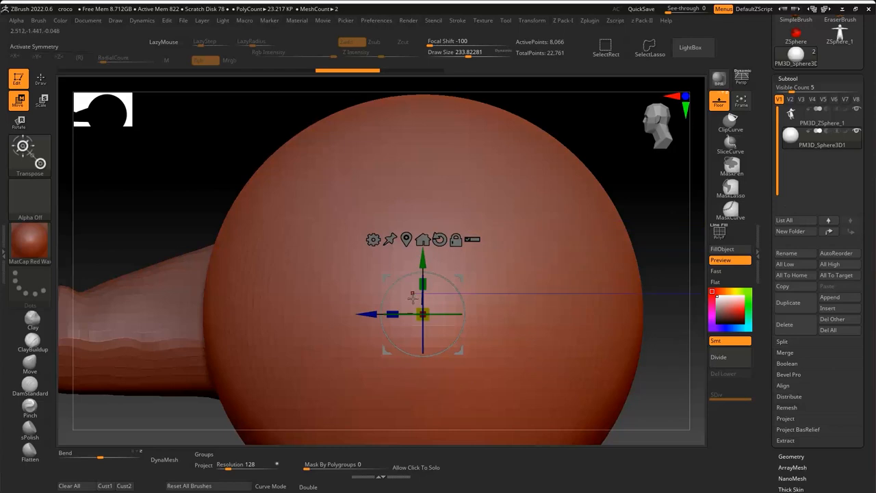
left_click_drag(424, 313, 353, 481)
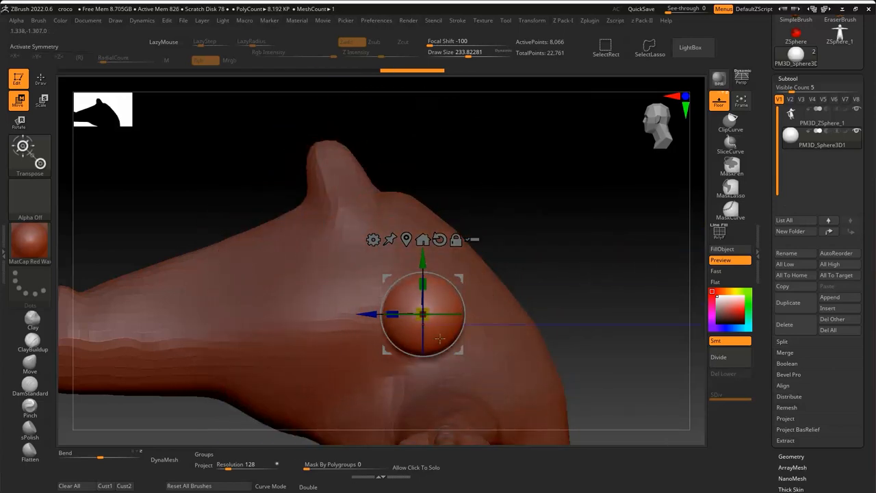
Move the small sphere in the side and front views to just above the outer side of one eye bump
left_click_drag(458, 278, 358, 154)
left_click_drag(438, 175, 493, 174)
left_click_drag(523, 247, 571, 219, "alt")
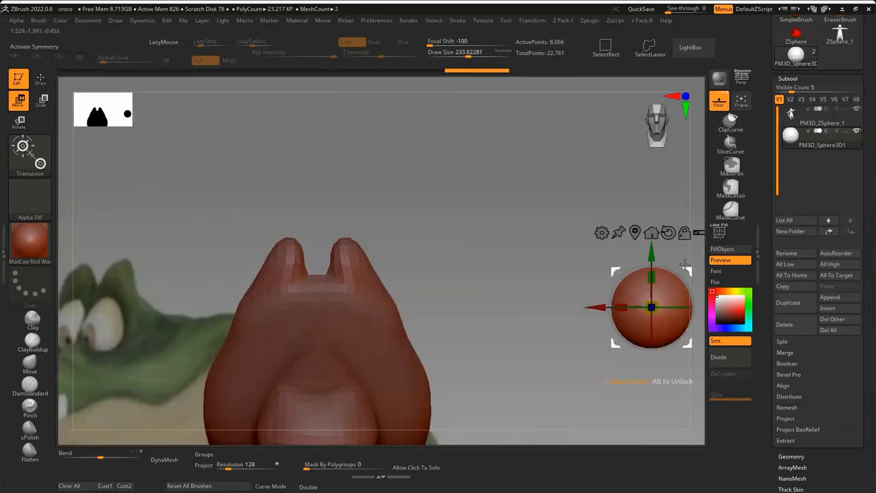
left_click_drag(685, 267, 446, 182)
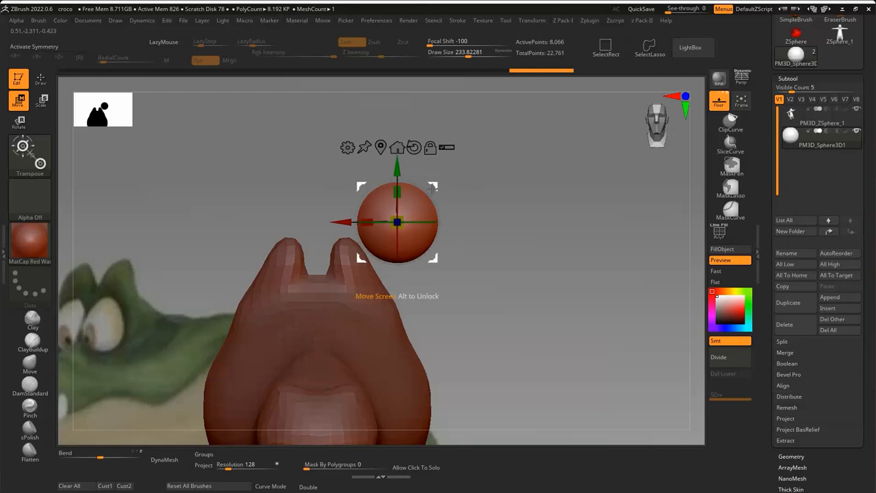
Move the sphere closer over the eye bump and narrow it in X and Z into an egg shape
left_click_drag(439, 186, 361, 227)
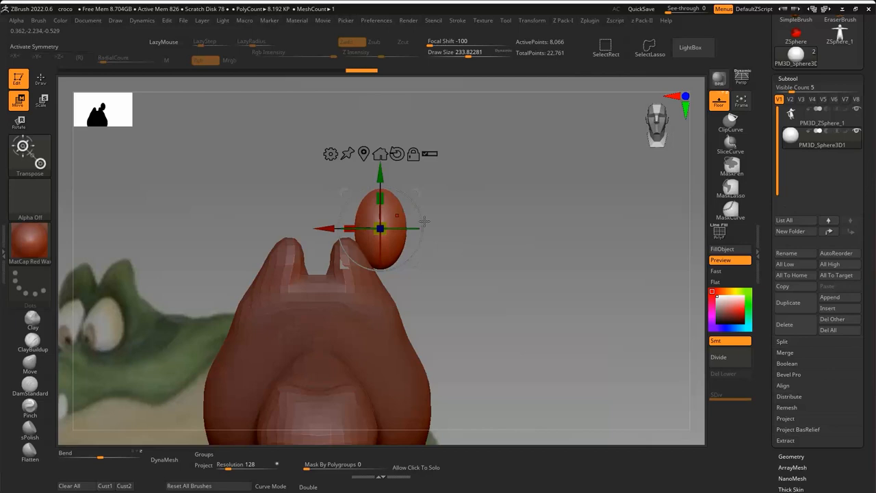
left_click_drag(465, 221, 404, 221)
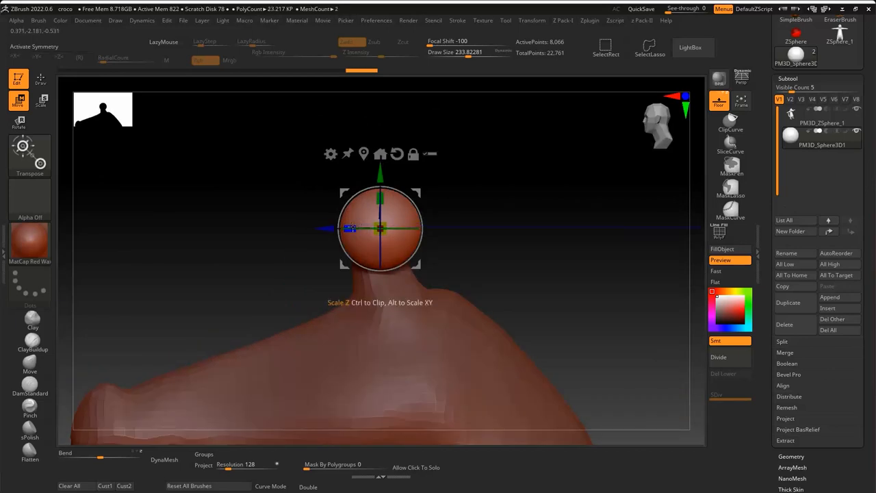
left_click_drag(349, 228, 360, 226)
Seat the egg-shaped eyeball into the front of the eye bump, adjusting its position in the side and front views
left_click_drag(410, 193, 399, 280)
left_click_drag(458, 205, 513, 204, "shift")
left_click_drag(408, 277, 374, 253)
left_click_drag(458, 250, 579, 215)
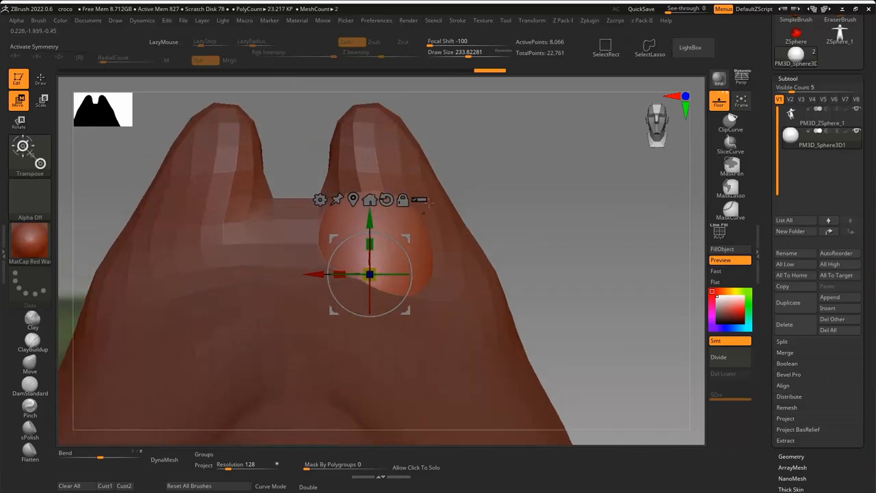
left_click_drag(406, 228, 408, 202)
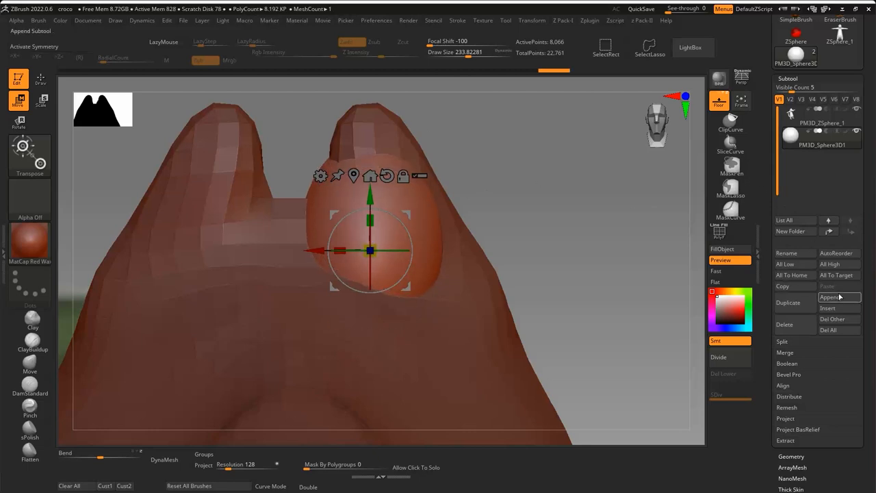
Duplicate the eyeball subtool and mirror the copy to the opposite eye bump with the Mirror deformation
left_click(789, 302)
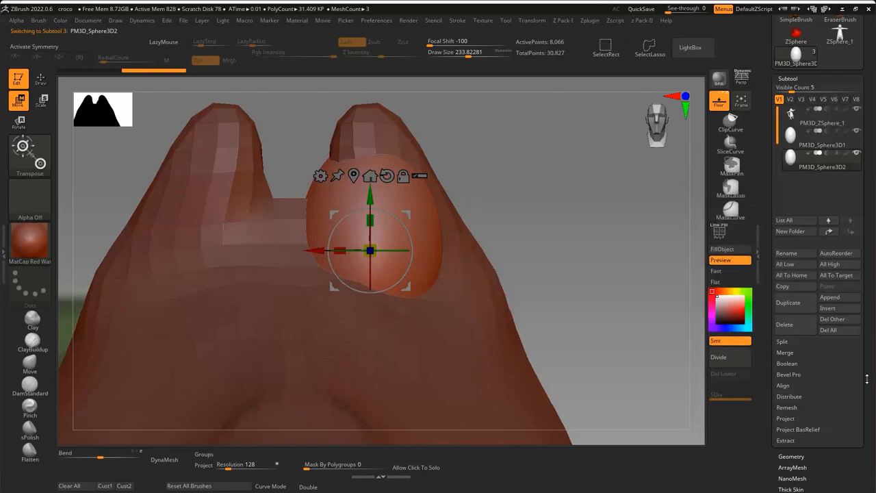
scroll(867, 378, "down", 5)
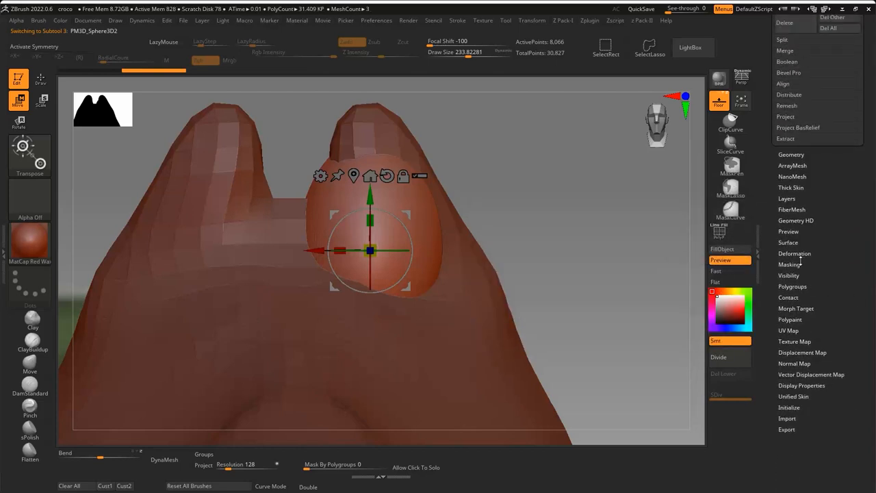
left_click(800, 253)
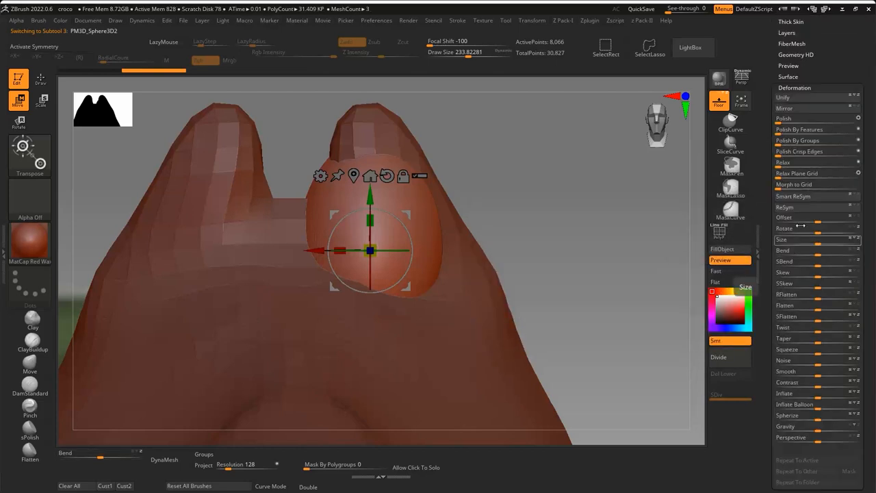
left_click(792, 109)
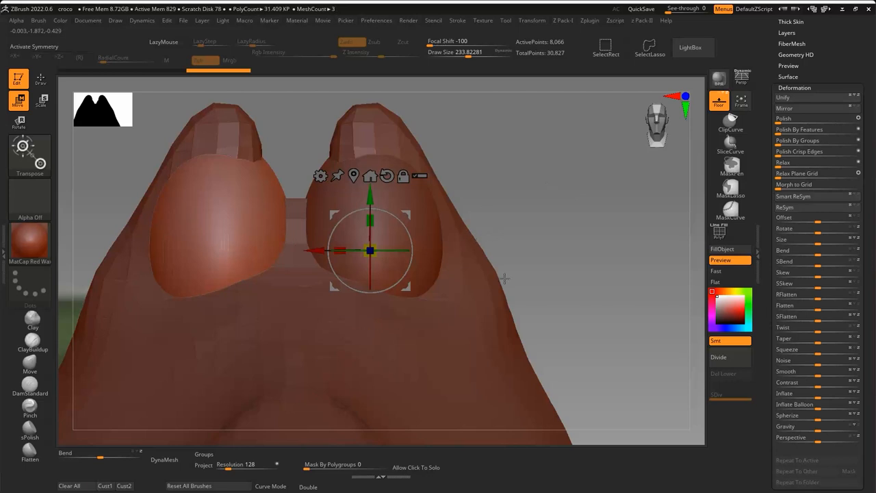
Make the body the active subtool and pull its eye bumps wider and higher around the eyeballs with the Move brush
left_click_drag(871, 55, 872, 143)
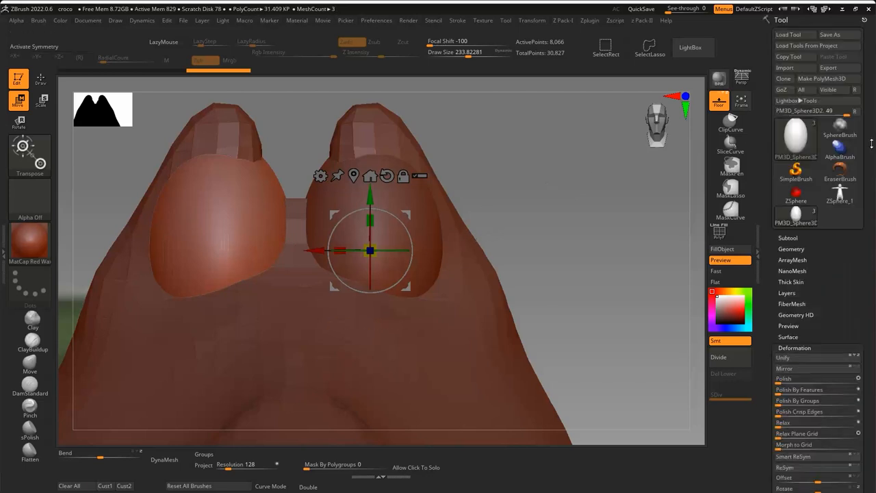
left_click(789, 238)
left_click(818, 81)
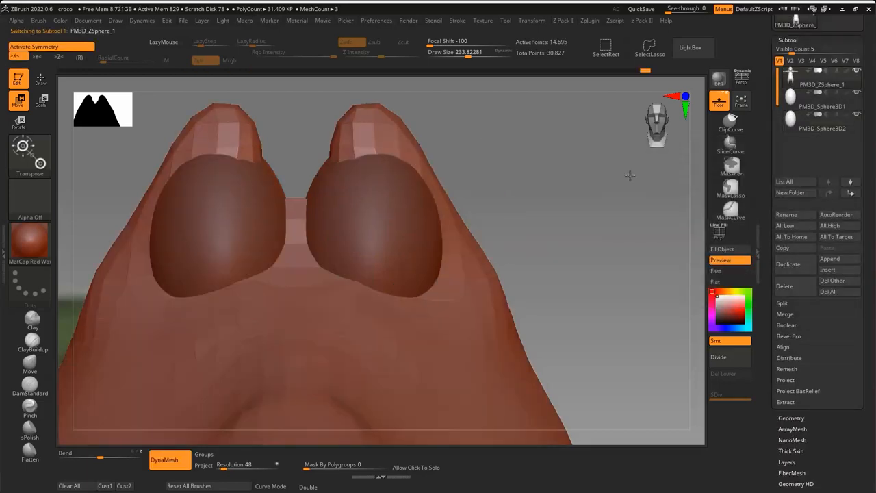
left_click_drag(630, 176, 472, 251)
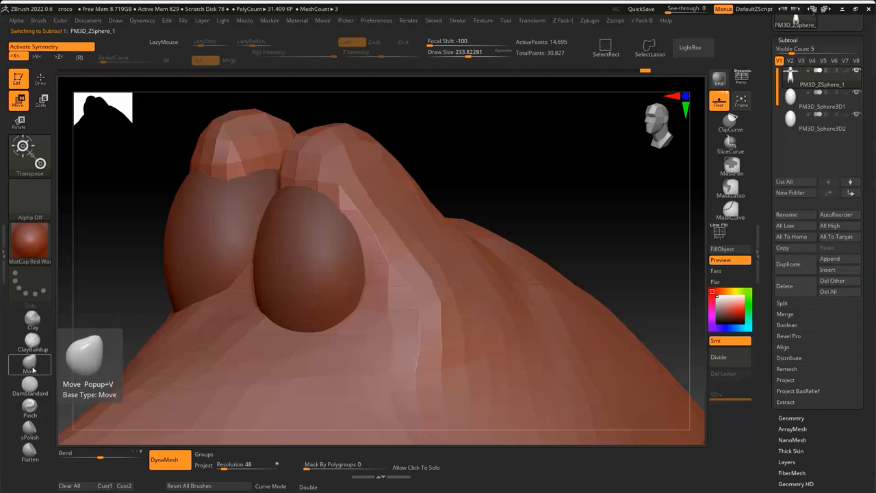
left_click(30, 363)
mouse_move(389, 211)
right_mouse_down("shift")
mouse_move(415, 207)
mouse_move(404, 210)
right_mouse_up("shift")
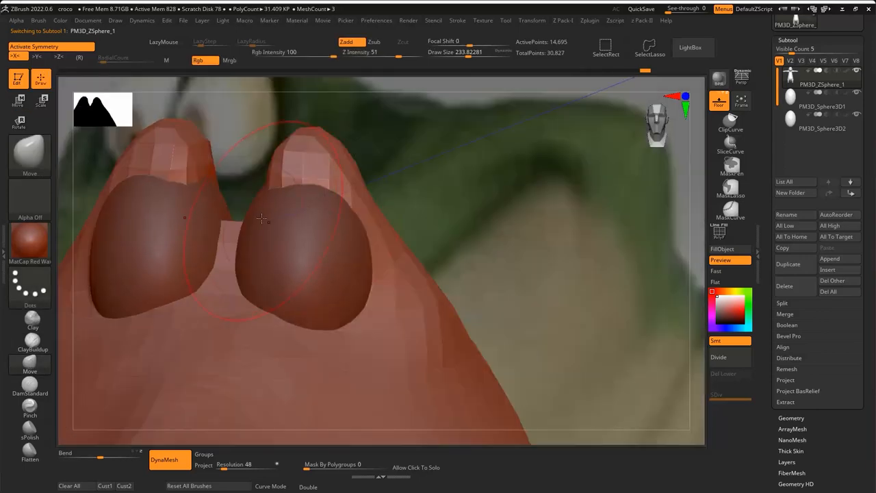
left_click_drag(248, 202, 226, 147)
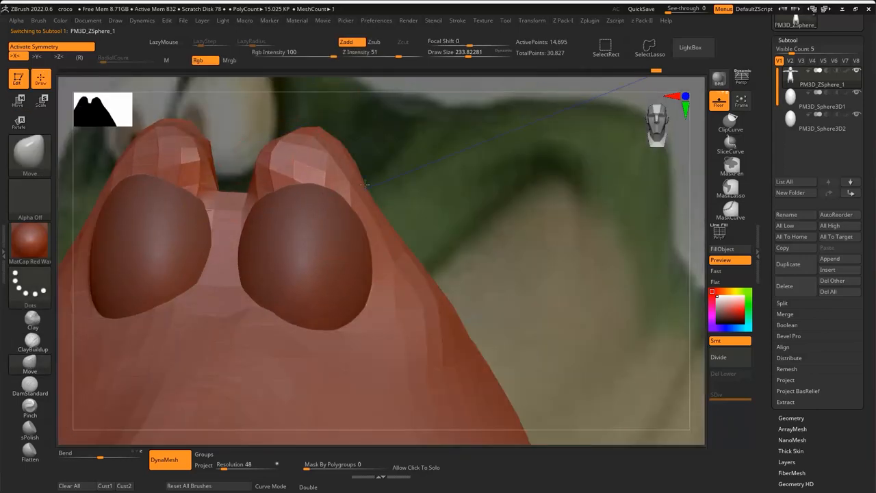
left_click_drag(366, 184, 399, 125)
left_click_drag(248, 180, 243, 176)
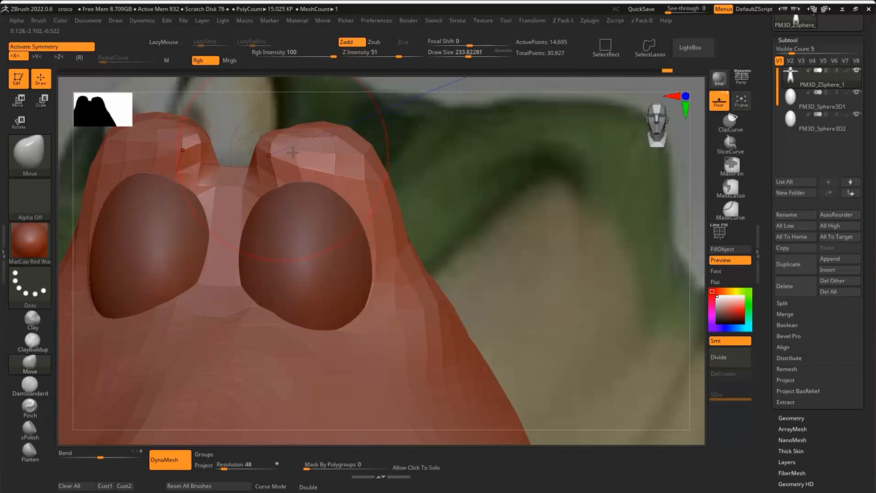
left_click_drag(292, 152, 304, 69)
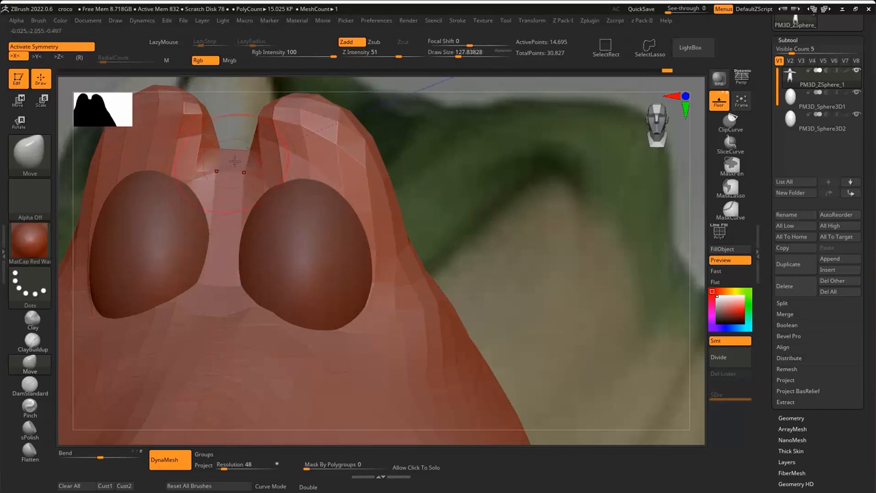
Thicken the eye bumps upward and backward with the Move brush at draw size about 182, and re-DynaMesh the body at resolution 48
right_click_drag(314, 185, 290, 178)
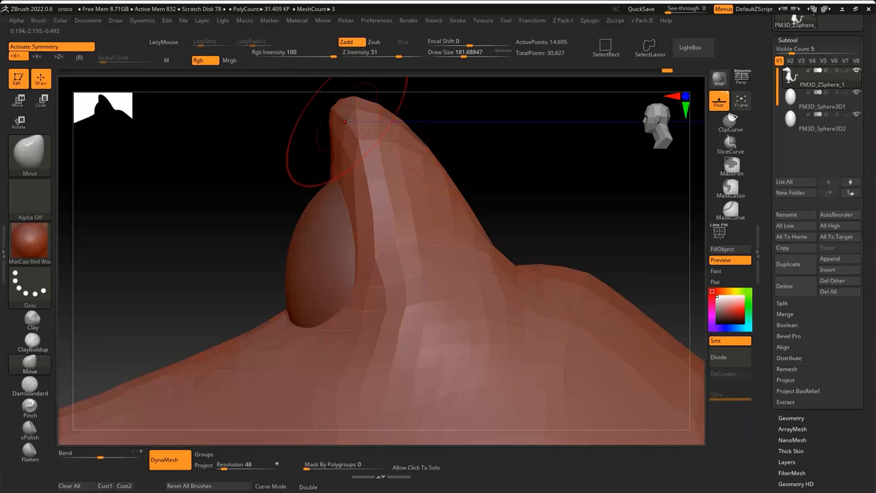
mouse_move(402, 130)
left_mouse_down()
mouse_move(370, 90)
mouse_move(439, 68)
left_mouse_up()
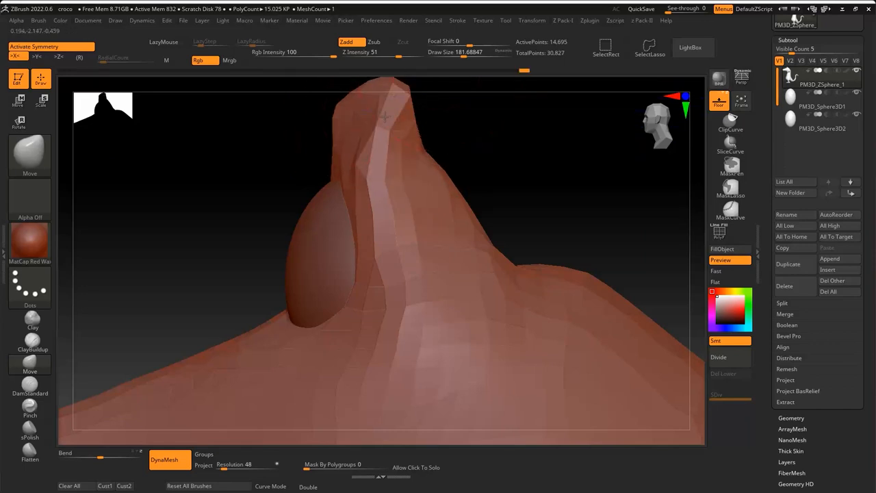
mouse_move(386, 117)
right_mouse_down()
mouse_move(309, 146)
mouse_move(331, 167)
right_mouse_up()
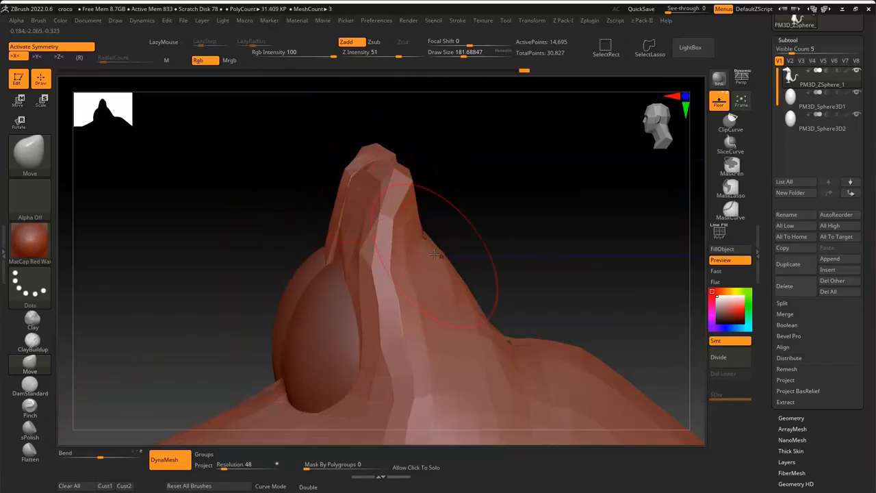
mouse_move(445, 257)
right_mouse_down()
mouse_move(466, 221)
mouse_move(444, 264)
mouse_move(349, 250)
mouse_move(329, 267)
right_mouse_up()
right_click_drag(522, 299, 464, 217, "alt")
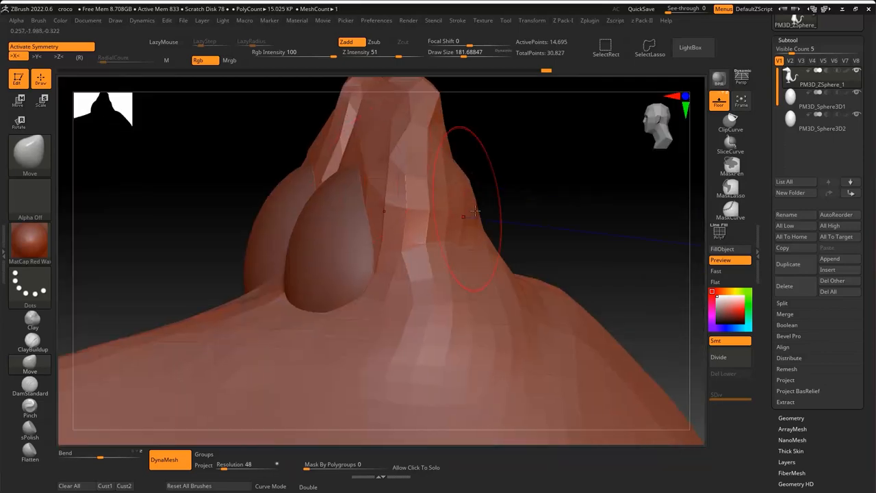
left_click_drag(556, 172, 649, 259, "ctrl")
Reshape the snout profile into a slimmer form with a dipped bridge, using the Move brush at draw size about 468
right_click_drag(517, 231, 500, 227)
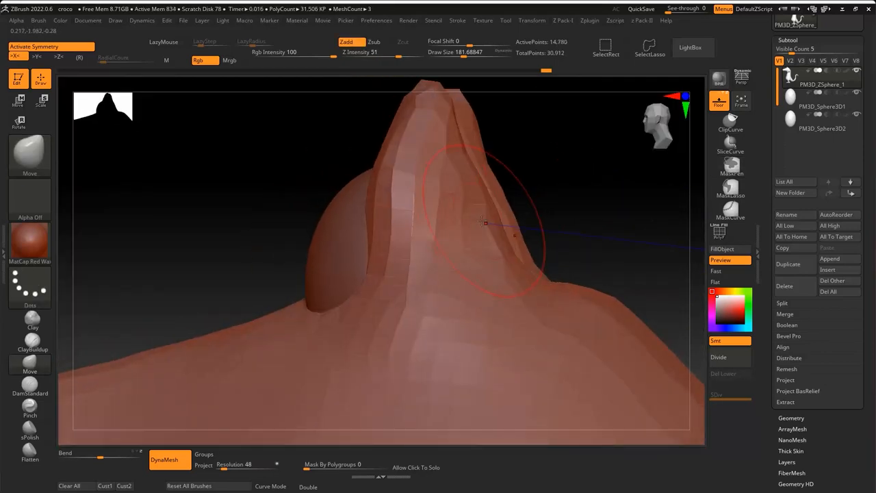
right_click_drag(432, 258, 421, 252)
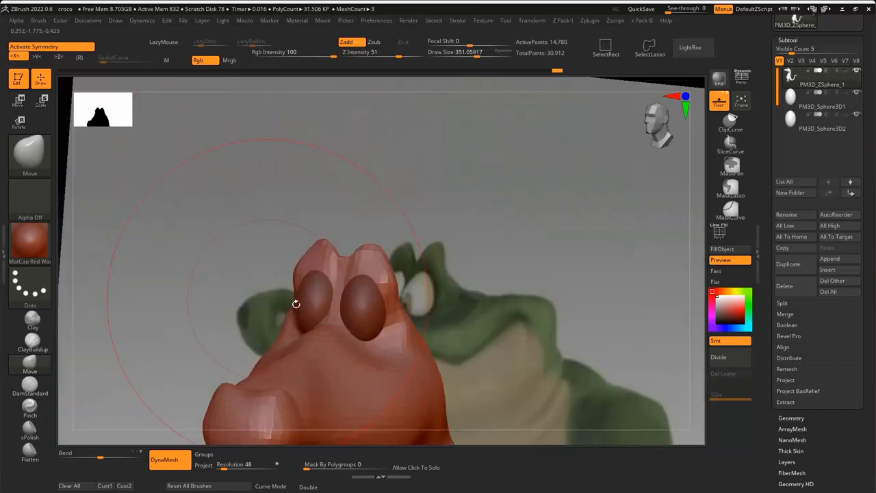
mouse_move(356, 205)
right_mouse_down()
mouse_move(392, 179)
mouse_move(449, 291)
mouse_move(402, 209)
mouse_move(381, 268)
mouse_move(294, 273)
right_mouse_up()
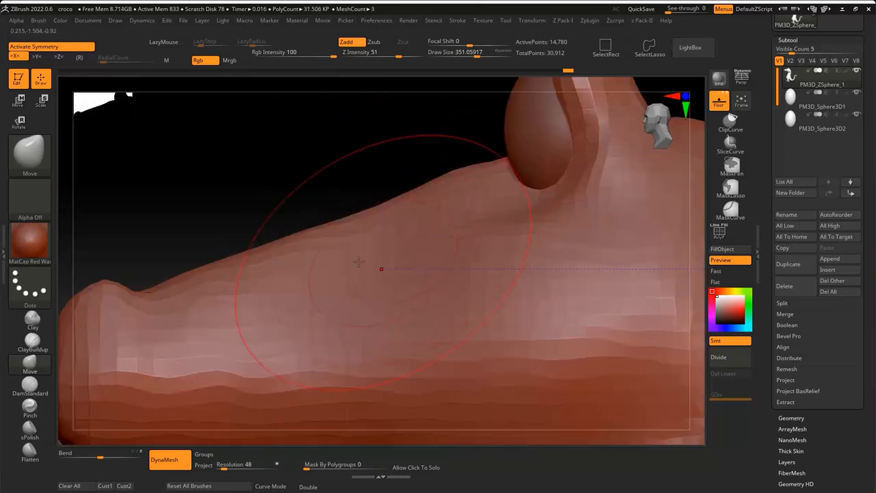
key("s")
left_click_drag(293, 272, 303, 273)
mouse_move(301, 309)
left_mouse_down()
mouse_move(301, 226)
mouse_move(316, 266)
left_mouse_up()
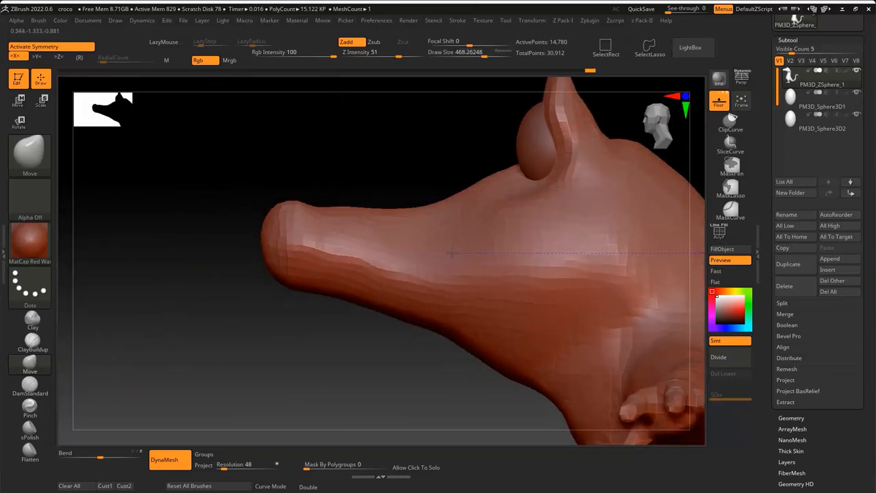
Carve the mouth line from the snout tip back to the cheek with the DamStandard brush at draw size about 59
left_click(29, 386)
right_click_drag(312, 239, 284, 277)
key("s")
left_click_drag(285, 277, 278, 277)
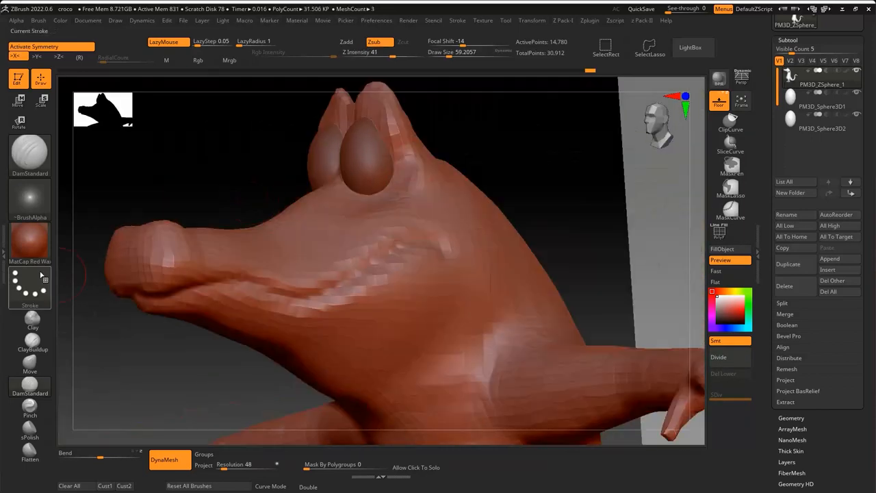
Push the cheeks and mouth corners outward and refine the head silhouette with the Move brush
left_click(30, 362)
key("s")
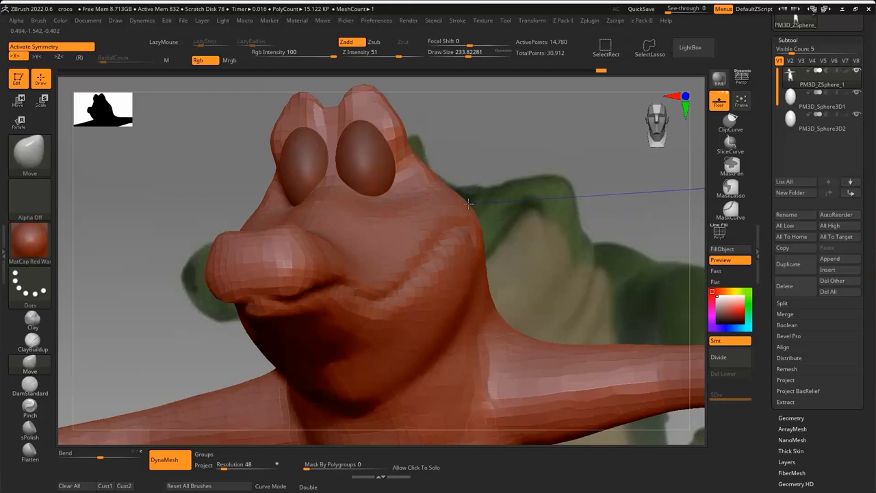
mouse_move(539, 131)
right_mouse_down()
mouse_move(505, 161)
mouse_move(425, 123)
mouse_move(434, 159)
right_mouse_up()
key("s")
left_click_drag(433, 160, 423, 159)
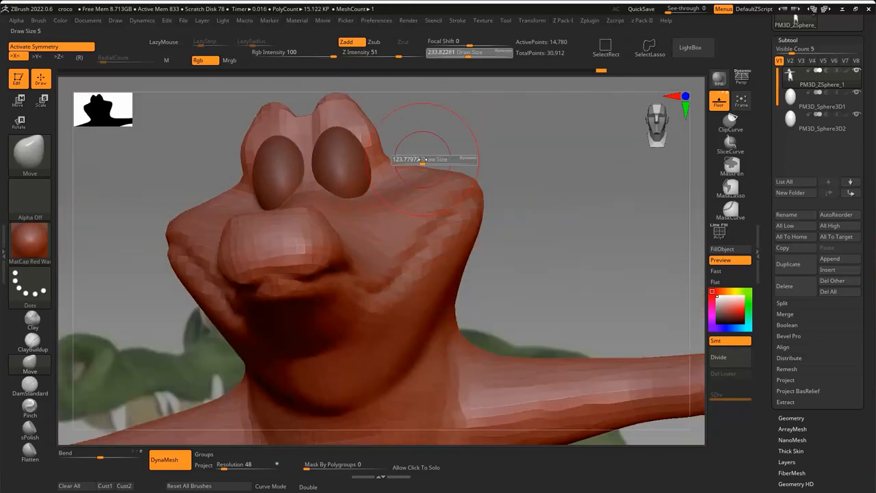
right_click_drag(452, 322, 483, 216)
right_click_drag(452, 270, 582, 255)
mouse_move(273, 310)
right_mouse_down()
mouse_move(294, 185)
mouse_move(318, 176)
mouse_move(288, 253)
mouse_move(225, 281)
right_mouse_up()
Carve the jawline behind the cheek down to the throat with DamStandard, and smooth the crease
left_click(29, 385)
right_click_drag(191, 254, 274, 220)
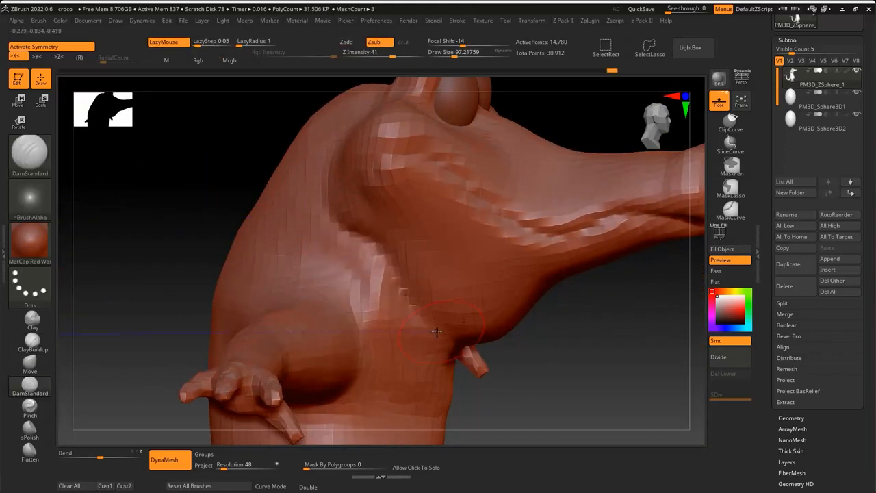
right_click_drag(437, 331, 386, 194)
key("ctrl")
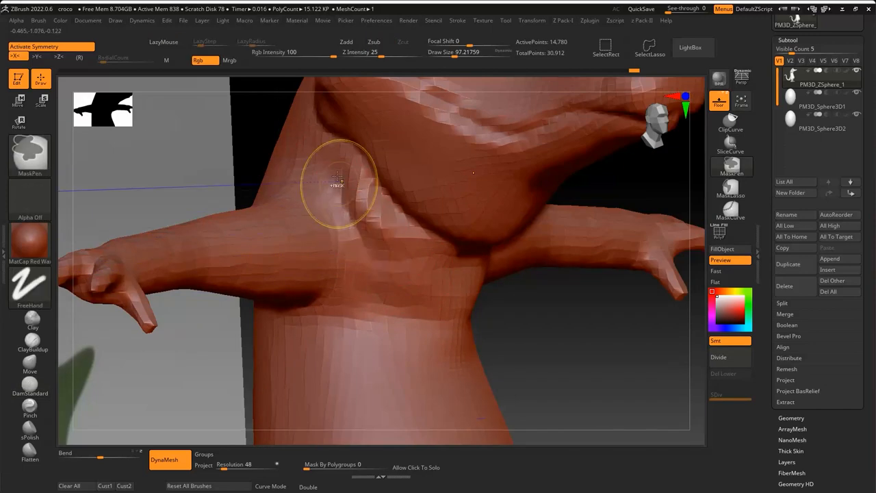
right_click_drag(376, 236, 329, 203)
right_click_drag(448, 305, 479, 302)
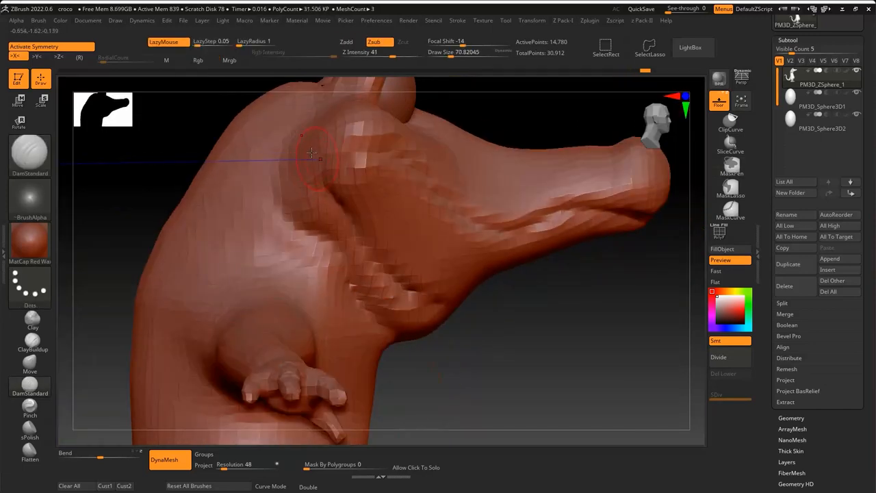
mouse_move(319, 172)
left_mouse_down("shift")
mouse_move(343, 239)
mouse_move(407, 336)
left_mouse_up("shift")
mouse_move(407, 336)
right_mouse_down()
mouse_move(389, 288)
mouse_move(391, 240)
mouse_move(409, 329)
right_mouse_up()
Push nostril hollows into the sides of the snout tip and shape their raised rims with the Move brush
left_click(30, 365)
right_click_drag(288, 233, 348, 226)
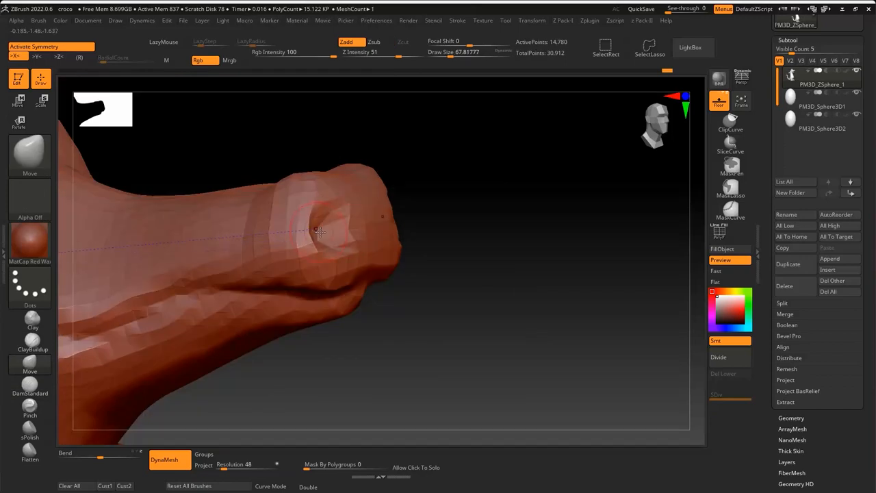
mouse_move(320, 231)
right_mouse_down()
mouse_move(404, 230)
mouse_move(334, 240)
right_mouse_up()
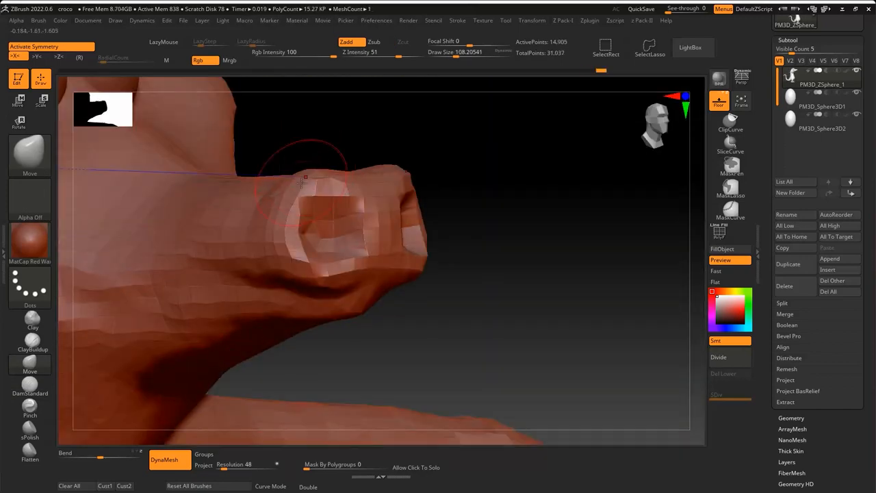
mouse_move(280, 157)
right_mouse_down()
mouse_move(356, 206)
mouse_move(470, 213)
mouse_move(418, 192)
right_mouse_up()
Carve a small crease at the mouth corner on the cheek with DamStandard at draw size about 39
left_click(29, 386)
left_click_drag(456, 54, 441, 55)
mouse_move(393, 260)
right_mouse_down()
mouse_move(309, 260)
mouse_move(393, 260)
right_mouse_up()
right_click_drag(93, 164, 125, 190, "alt")
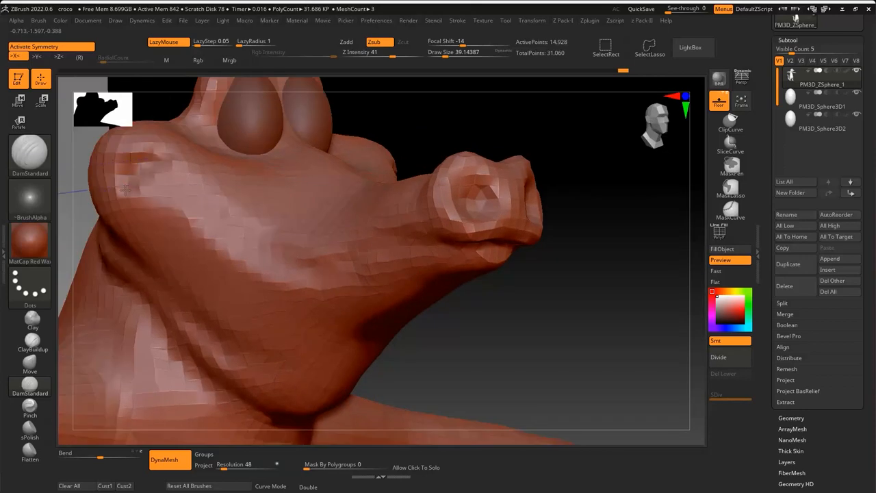
Reshape the tail's curve where it rises behind the body with the Move brush at draw size about 274
right_click_drag(429, 256, 411, 226, "ctrl")
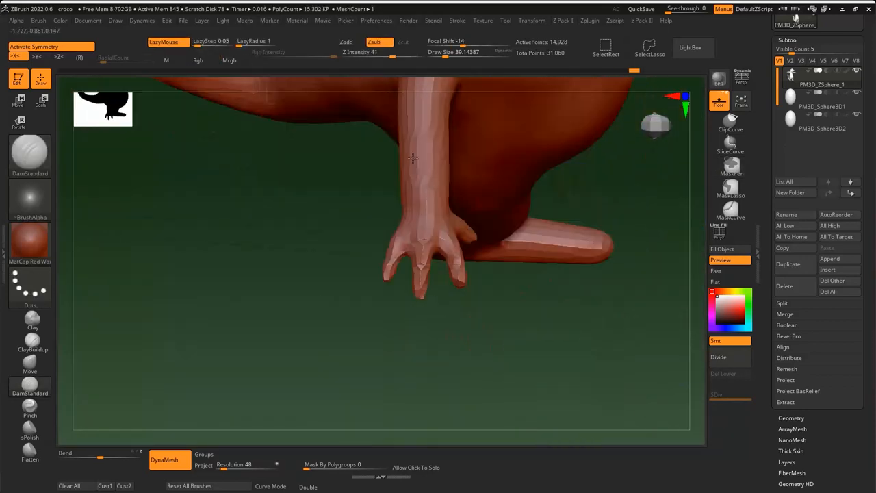
mouse_move(185, 337)
right_mouse_down("ctrl")
mouse_move(226, 333)
mouse_move(274, 274)
mouse_move(299, 208)
mouse_move(296, 322)
mouse_move(333, 288)
right_mouse_up("ctrl")
left_click(35, 372)
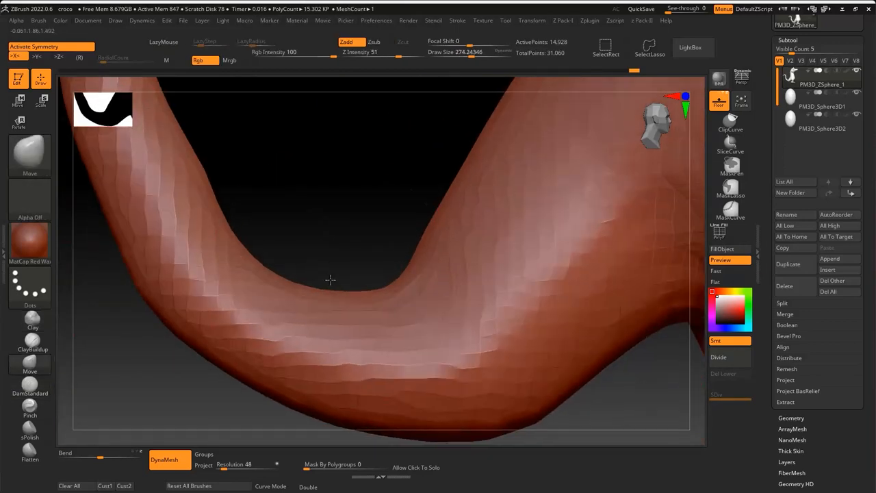
left_click_drag(328, 280, 384, 260)
mouse_move(304, 204)
right_mouse_down("ctrl")
mouse_move(395, 218)
mouse_move(439, 177)
mouse_move(342, 197)
mouse_move(308, 192)
right_mouse_up("ctrl")
mouse_move(427, 199)
right_mouse_down()
mouse_move(329, 232)
mouse_move(376, 178)
mouse_move(372, 197)
mouse_move(395, 234)
mouse_move(367, 152)
mouse_move(225, 215)
mouse_move(350, 206)
right_mouse_up()
mouse_move(337, 336)
right_mouse_down()
mouse_move(410, 256)
mouse_move(404, 250)
right_mouse_up()
right_click_drag(336, 292, 510, 157)
mouse_move(330, 316)
right_mouse_down()
mouse_move(363, 267)
mouse_move(505, 389)
mouse_move(397, 298)
mouse_move(452, 317)
mouse_move(432, 305)
mouse_move(367, 271)
mouse_move(372, 283)
mouse_move(352, 309)
mouse_move(527, 313)
mouse_move(374, 257)
mouse_move(407, 274)
mouse_move(393, 289)
mouse_move(431, 301)
mouse_move(383, 247)
mouse_move(368, 278)
mouse_move(393, 236)
mouse_move(401, 276)
mouse_move(385, 194)
mouse_move(422, 260)
mouse_move(370, 294)
mouse_move(352, 282)
mouse_move(438, 257)
mouse_move(420, 221)
mouse_move(445, 271)
mouse_move(607, 452)
mouse_move(394, 272)
mouse_move(466, 187)
mouse_move(361, 281)
right_mouse_up()
Thicken the curled tail with the Inflate brush, reshape it with the Move brush, and remesh at DynaMesh resolution 48
key("b")
key("i")
key("n")
key("b")
key("m")
key("v")
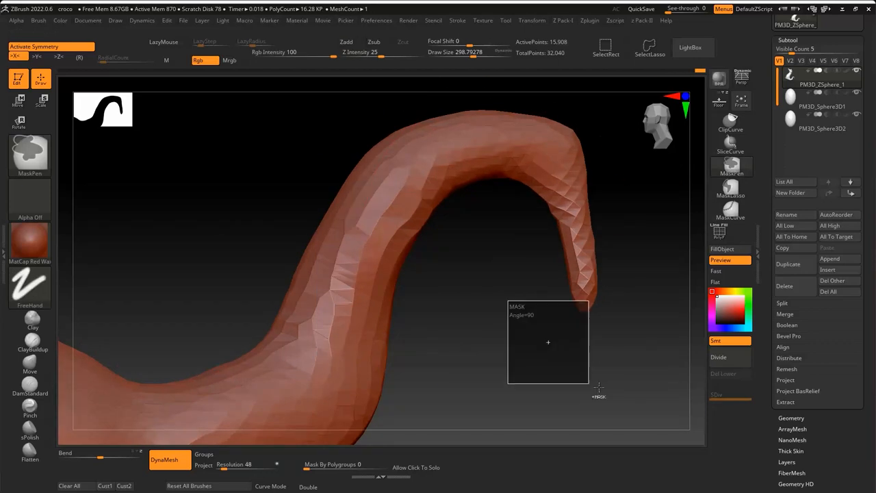
mouse_move(548, 342)
right_mouse_down()
mouse_move(199, 316)
mouse_move(529, 230)
right_mouse_up()
mouse_move(531, 282)
right_mouse_down("ctrl")
mouse_move(476, 260)
mouse_move(493, 160)
mouse_move(321, 270)
mouse_move(435, 210)
mouse_move(419, 214)
right_mouse_up("ctrl")
Refine the contour of the tail base and hips with the Move brush at draw size about 245
key("w")
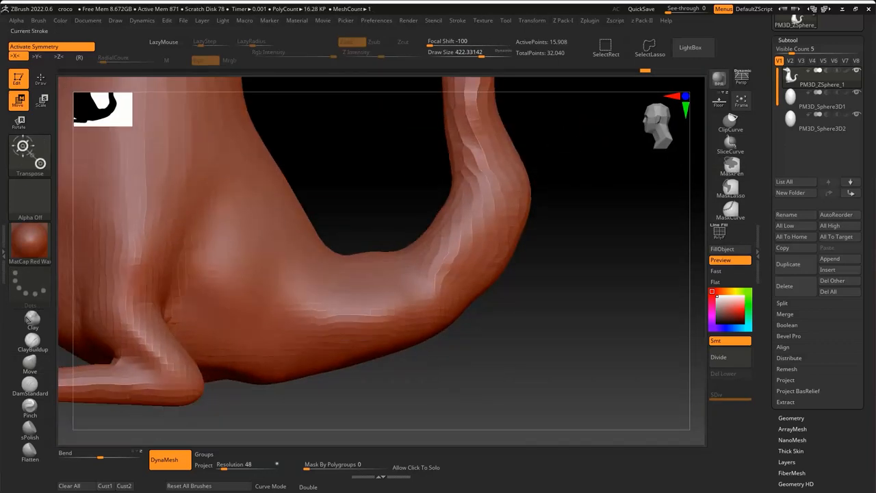
key("q")
right_click_drag(424, 294, 448, 238, "ctrl")
left_click_drag(443, 258, 449, 245)
right_click_drag(361, 262, 381, 166, "ctrl")
mouse_move(381, 200)
right_mouse_down()
mouse_move(363, 168)
mouse_move(398, 180)
right_mouse_up()
right_click_drag(397, 180, 432, 189, "ctrl")
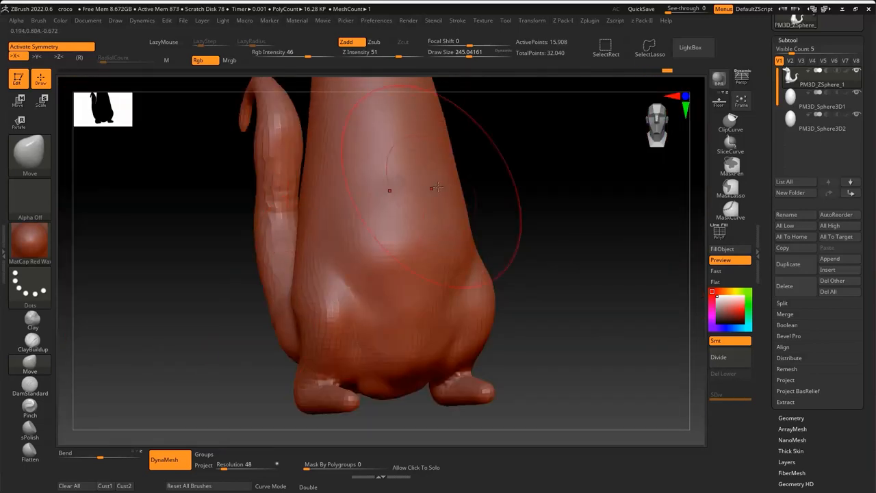
Smooth the surface of the tail and remesh the body with DynaMesh
key("f")
right_click_drag(442, 256, 408, 361, "ctrl")
mouse_move(408, 315)
right_mouse_down("shift")
mouse_move(401, 276)
mouse_move(419, 199)
mouse_move(253, 309)
right_mouse_up("shift")
mouse_move(253, 310)
left_mouse_down("shift")
mouse_move(243, 215)
mouse_move(254, 182)
left_mouse_up("shift")
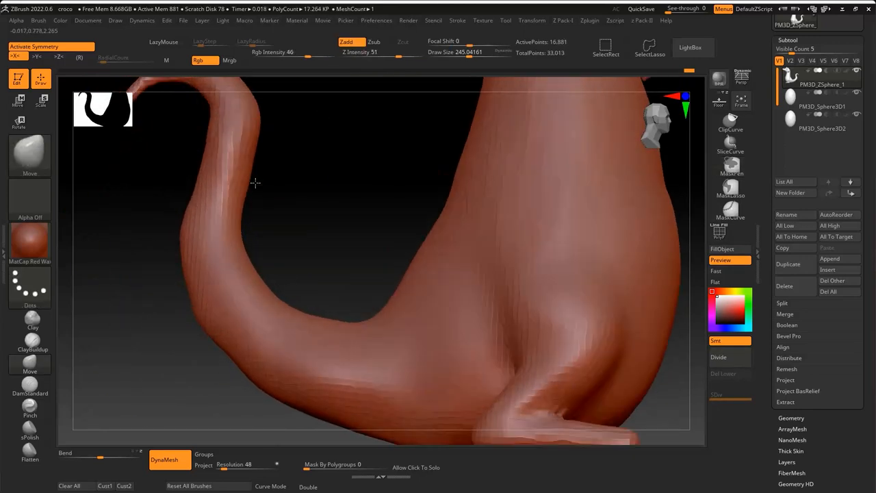
right_click_drag(254, 182, 340, 225, "ctrl")
right_click_drag(340, 225, 427, 268, "shift")
left_click_drag(327, 380, 424, 421, "ctrl")
Carve the thigh's outline into the hip and lower belly with DamStandard at draw size about 120
right_click_drag(411, 267, 429, 206)
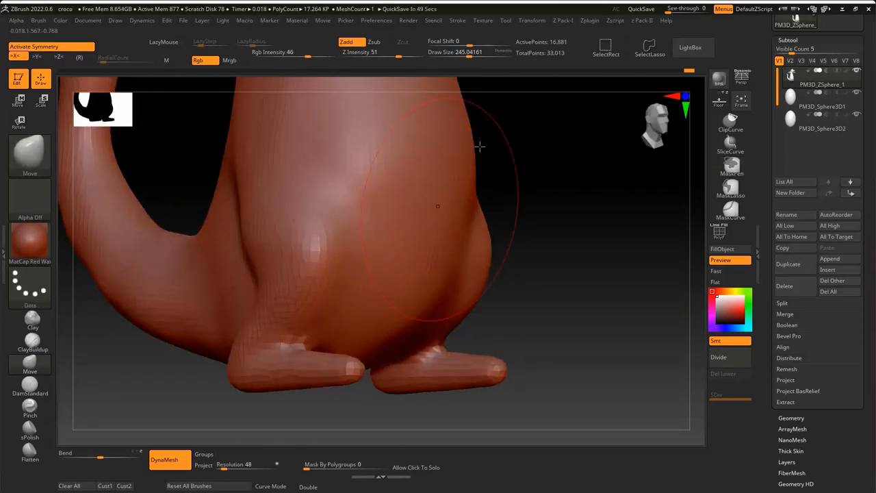
mouse_move(480, 147)
right_mouse_down()
mouse_move(376, 117)
mouse_move(371, 205)
mouse_move(364, 195)
right_mouse_up()
left_click(32, 343)
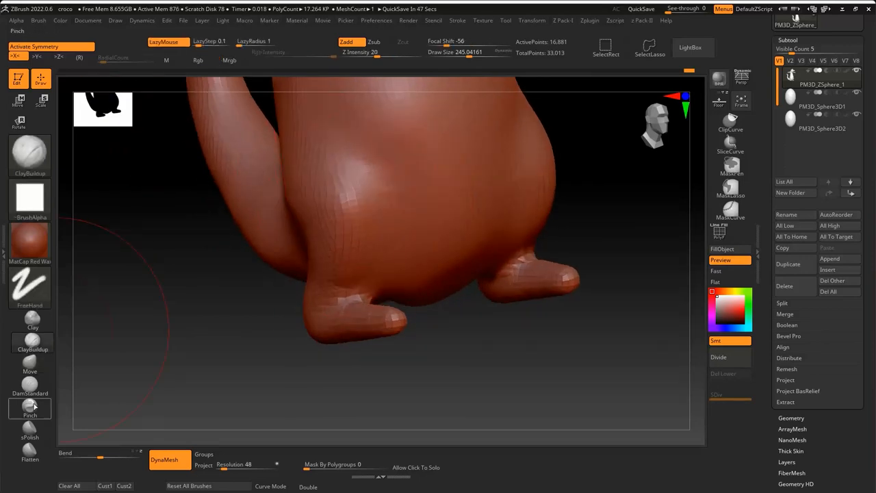
left_click(29, 386)
key("s")
left_click_drag(401, 204, 380, 204)
right_click_drag(380, 204, 256, 153)
mouse_move(256, 153)
left_mouse_down()
mouse_move(372, 219)
mouse_move(378, 237)
left_mouse_up()
mouse_move(378, 237)
right_mouse_down()
mouse_move(384, 267)
mouse_move(214, 177)
mouse_move(322, 206)
mouse_move(254, 218)
right_mouse_up()
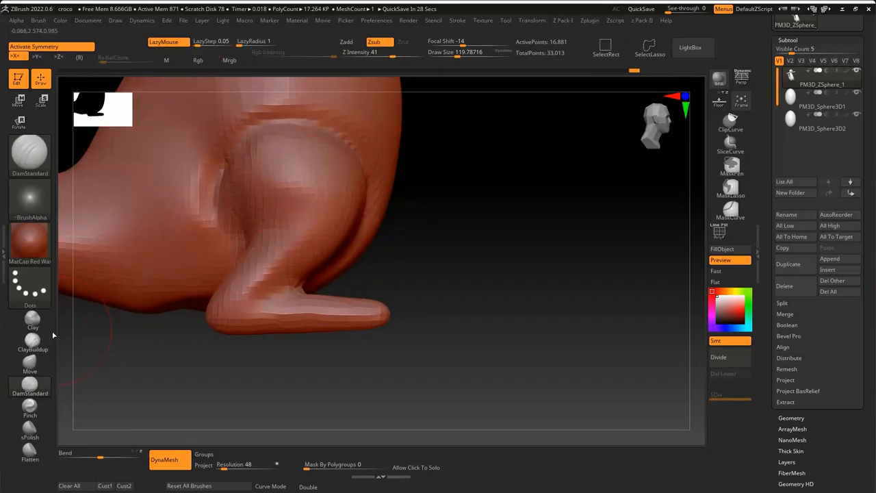
Pull the thighs and knees outward with the Move brush at draw size about 116 and remesh with DynaMesh
left_click(29, 365)
key("space")
left_click_drag(343, 227, 331, 227)
mouse_move(411, 234)
right_mouse_down()
mouse_move(309, 245)
mouse_move(348, 224)
right_mouse_up()
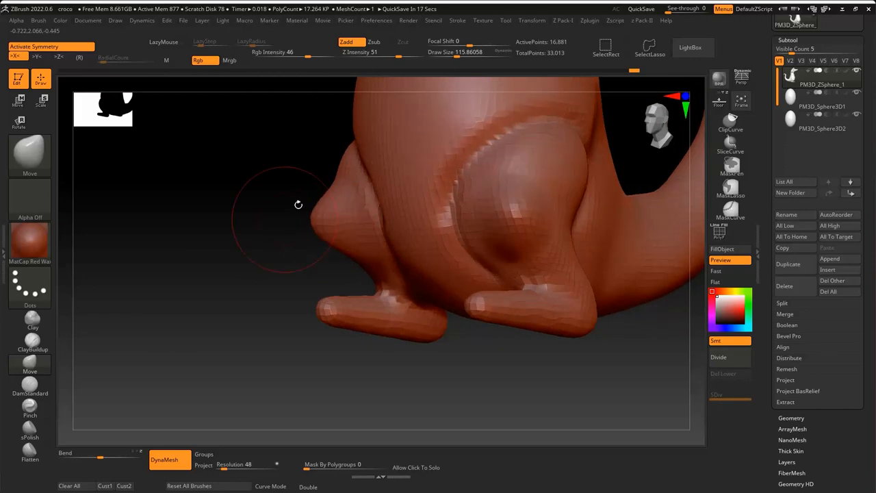
mouse_move(299, 205)
right_mouse_down()
mouse_move(388, 201)
mouse_move(196, 239)
mouse_move(356, 243)
mouse_move(384, 199)
right_mouse_up()
left_click_drag(226, 274, 253, 301, "ctrl")
Extend the knee forward above the foot with the Move brush at draw size about 145, smooth it and remesh
key("bracketright")
mouse_move(315, 233)
right_mouse_down("ctrl")
mouse_move(342, 284)
mouse_move(409, 292)
mouse_move(439, 327)
mouse_move(307, 262)
mouse_move(465, 260)
mouse_move(411, 274)
right_mouse_up("ctrl")
right_click_drag(410, 274, 370, 195, "ctrl")
mouse_move(411, 137)
right_mouse_down()
mouse_move(499, 171)
mouse_move(309, 301)
right_mouse_up()
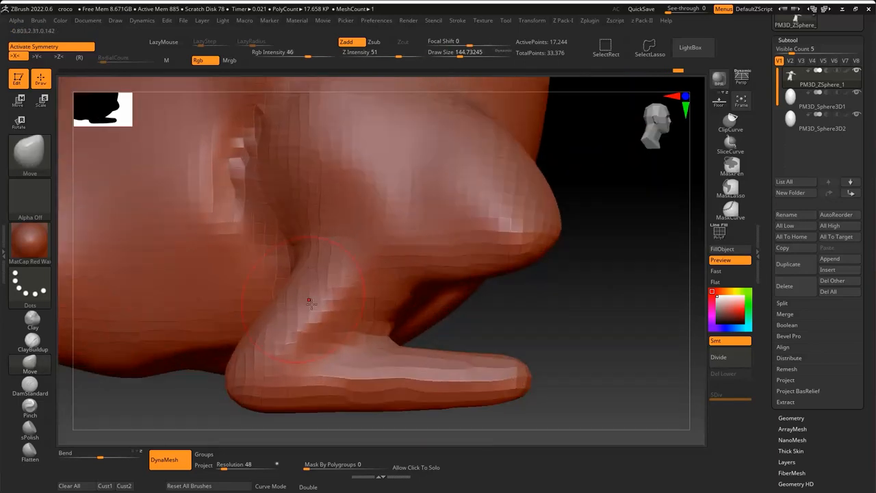
mouse_move(416, 307)
right_mouse_down()
mouse_move(499, 291)
mouse_move(470, 194)
mouse_move(404, 179)
mouse_move(294, 199)
mouse_move(311, 202)
right_mouse_up()
left_click_drag(311, 201, 308, 203, "shift")
left_click_drag(352, 281, 384, 309, "ctrl")
mouse_move(383, 308)
right_mouse_down("ctrl")
mouse_move(352, 301)
mouse_move(361, 186)
right_mouse_up("ctrl")
Carve the fold between thigh and lower leg with DamStandard at draw size about 83
left_click(29, 386)
key("s")
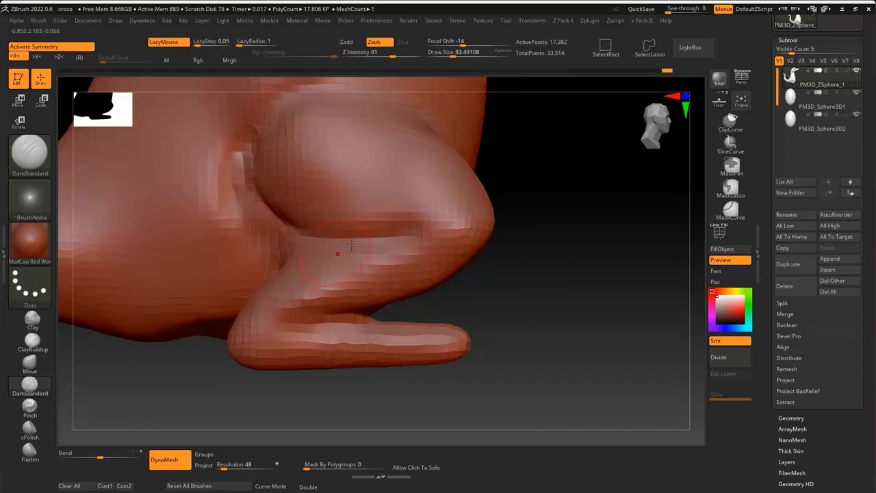
right_click_drag(352, 246, 273, 274)
right_click_drag(274, 274, 589, 325, "ctrl")
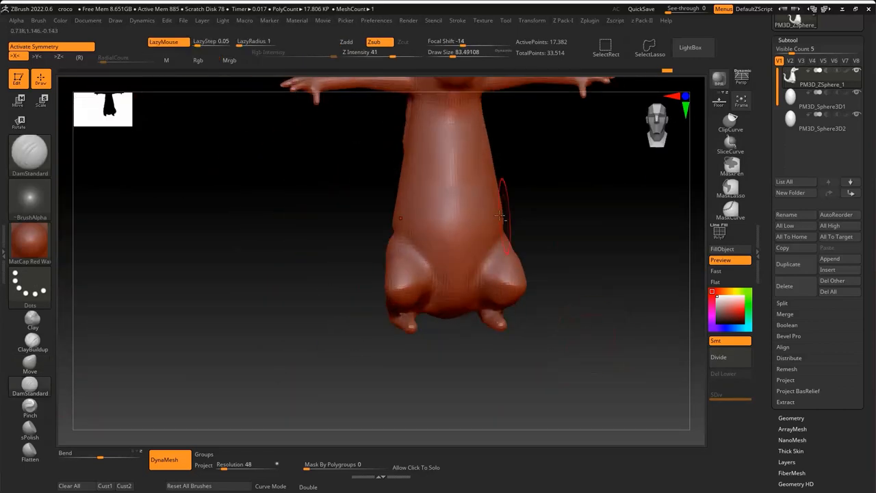
right_click_drag(500, 215, 654, 293)
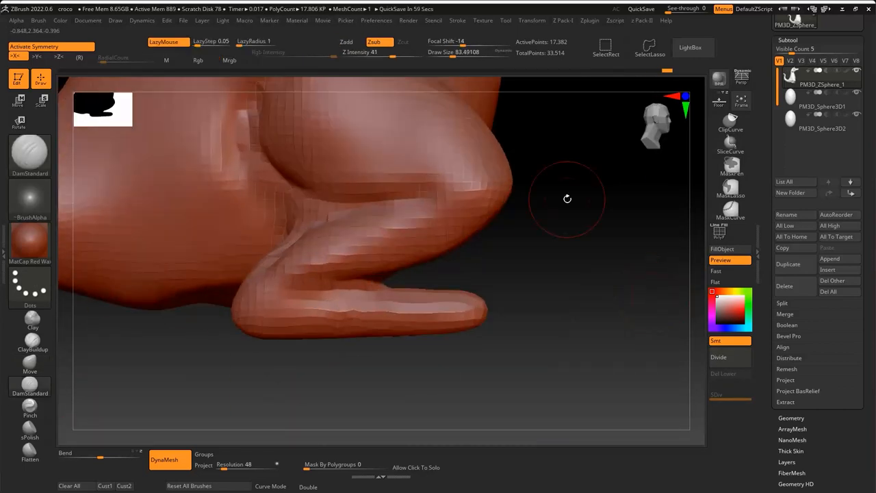
right_click_drag(537, 222, 520, 318)
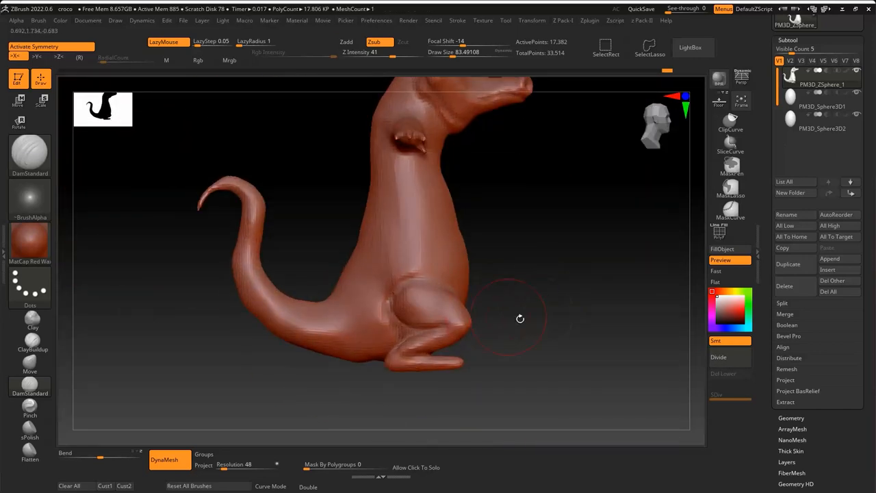
right_click_drag(469, 295, 610, 292, "ctrl")
Flatten the legs and feet into the body with the Smooth brush at draw size about 268
key("shift")
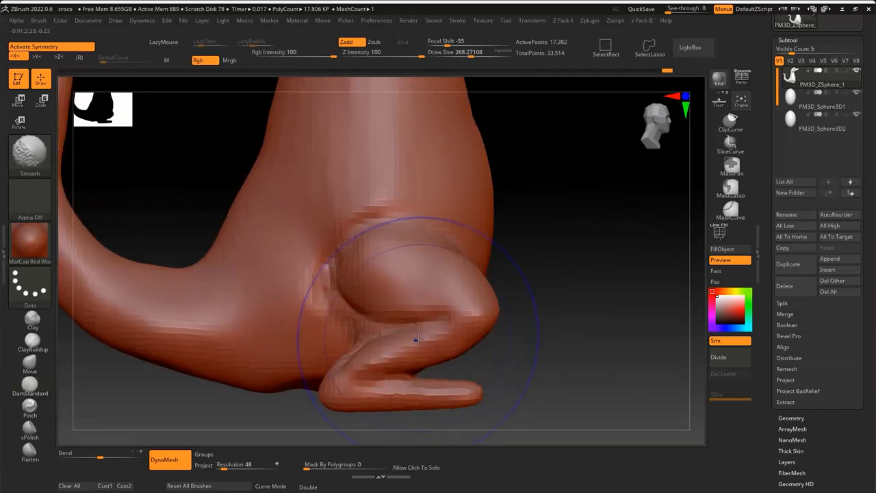
left_click_drag(422, 341, 445, 397, "shift")
right_click_drag(445, 397, 401, 336)
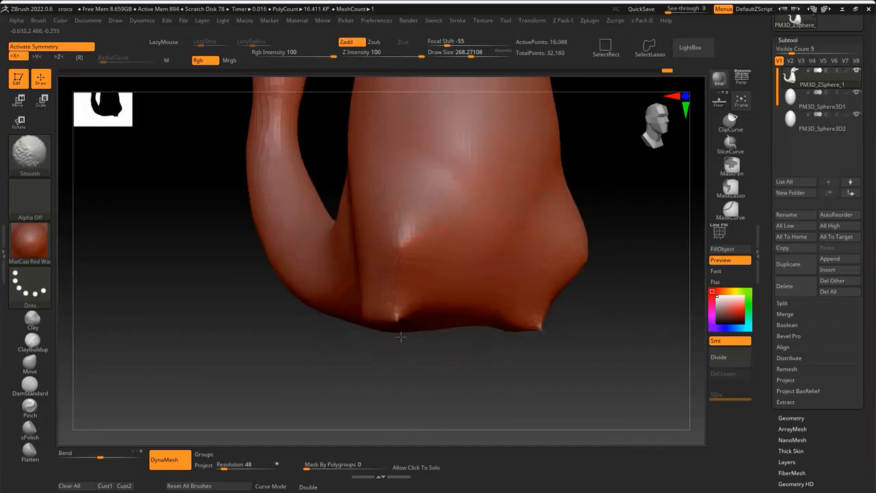
right_click_drag(477, 279, 323, 339)
Round the lower body into a clean legless shape with the Move and Smooth brushes
key("b")
key("m")
key("v")
mouse_move(311, 308)
right_mouse_down()
mouse_move(429, 313)
mouse_move(521, 292)
mouse_move(479, 260)
right_mouse_up()
mouse_move(480, 260)
right_mouse_down("shift")
mouse_move(365, 219)
mouse_move(392, 208)
right_mouse_up("shift")
right_click_drag(333, 154, 350, 236)
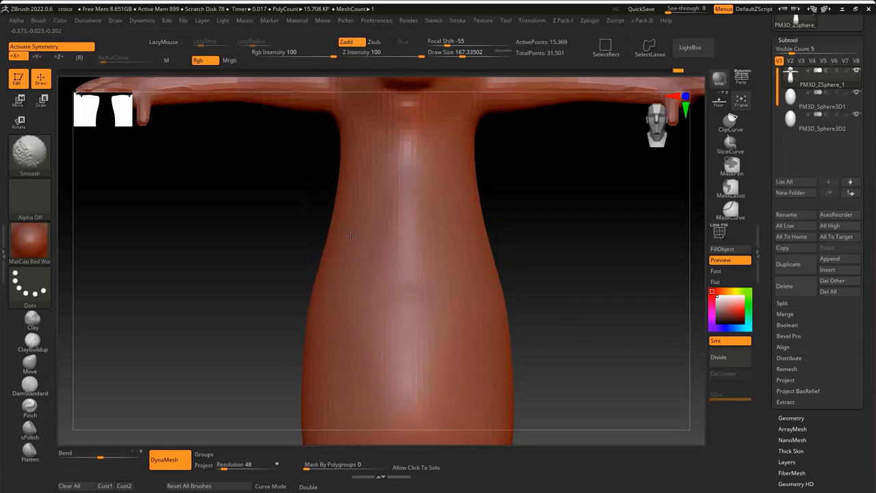
right_click_drag(320, 298, 379, 283)
right_click(450, 251)
mouse_move(377, 309)
left_mouse_down()
mouse_move(336, 308)
mouse_move(333, 285)
mouse_move(426, 320)
mouse_move(423, 259)
mouse_move(336, 260)
left_mouse_up()
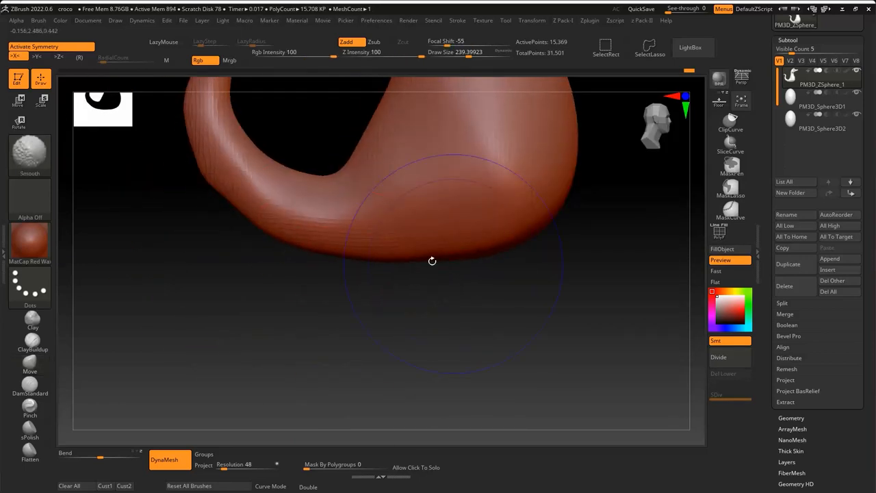
Undo the last four strokes and smooth the curve of the tail
key("ctrl+z")
key("ctrl+z")
key("ctrl+z")
key("ctrl+z")
mouse_move(210, 169)
left_mouse_down("shift")
mouse_move(233, 195)
mouse_move(270, 204)
left_mouse_up("shift")
mouse_move(540, 240)
left_mouse_down()
mouse_move(413, 243)
mouse_move(499, 303)
mouse_move(502, 248)
mouse_move(363, 167)
mouse_move(427, 207)
mouse_move(578, 258)
left_mouse_up()
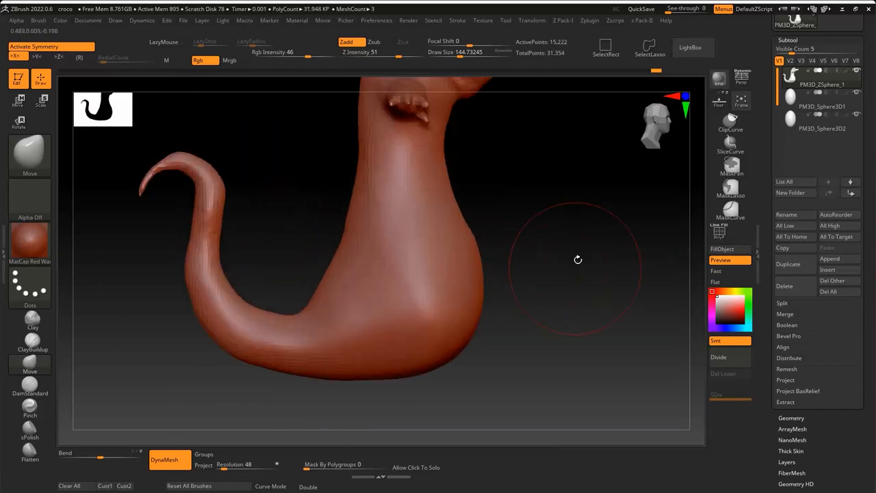
Append a Sphere3D subtool to the crocodile as the base for the thigh
mouse_move(370, 170)
left_mouse_down("alt")
mouse_move(385, 223)
mouse_move(383, 198)
left_mouse_up("alt")
left_click_drag(577, 258, 603, 288)
left_click(830, 259)
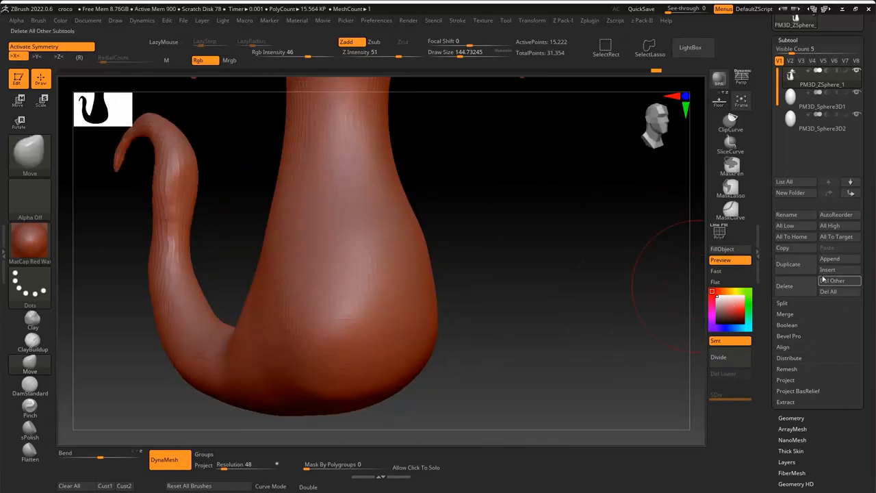
left_click(830, 258)
left_click(435, 319)
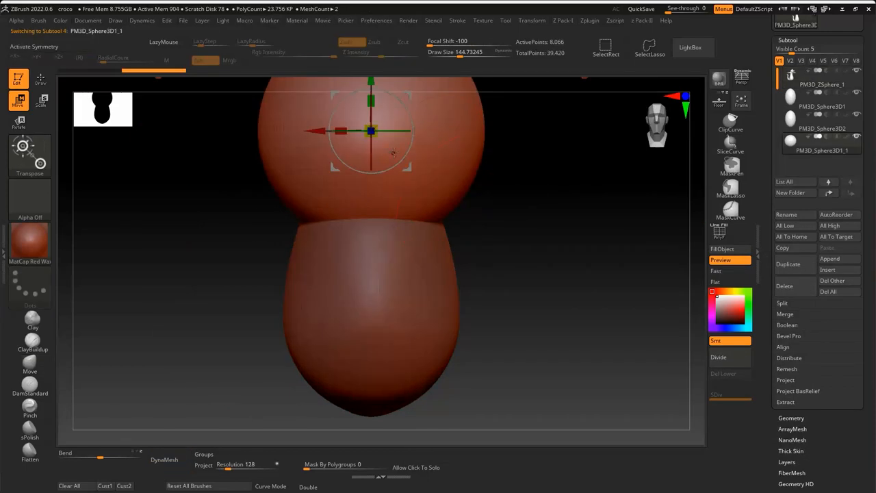
Shrink and narrow the new sphere into an upright oval and place it against the side of the hip
left_click_drag(409, 87, 485, 295)
left_click_drag(448, 335, 421, 335)
left_click_drag(582, 288, 493, 288, "shift")
left_click_drag(432, 270, 433, 241)
left_click_drag(431, 304, 405, 303)
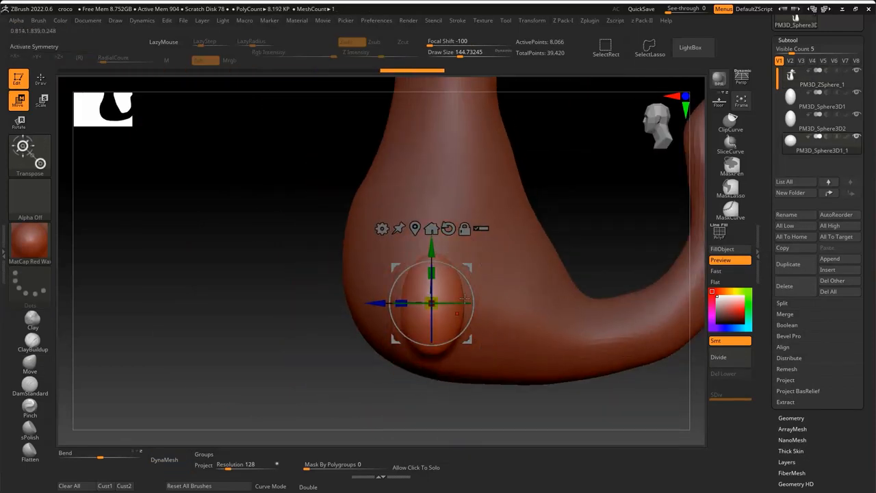
right_click_drag(520, 254, 521, 235)
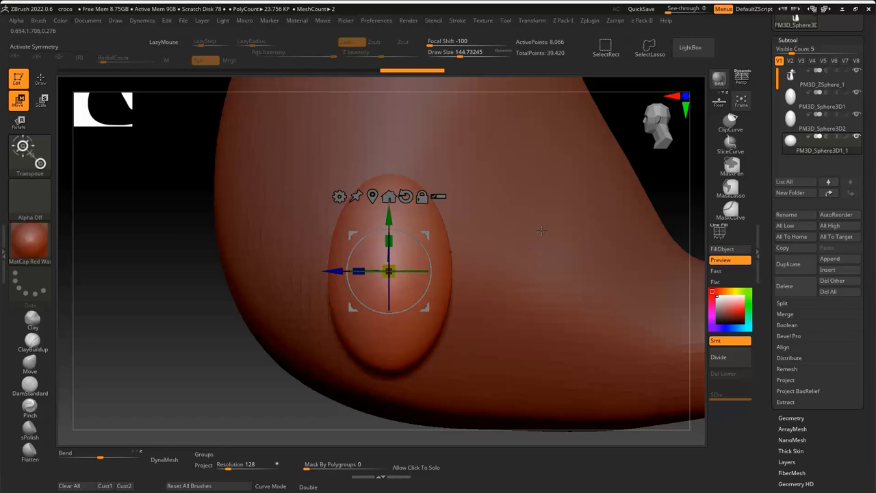
right_click_drag(534, 174, 441, 233)
right_click_drag(329, 347, 334, 250)
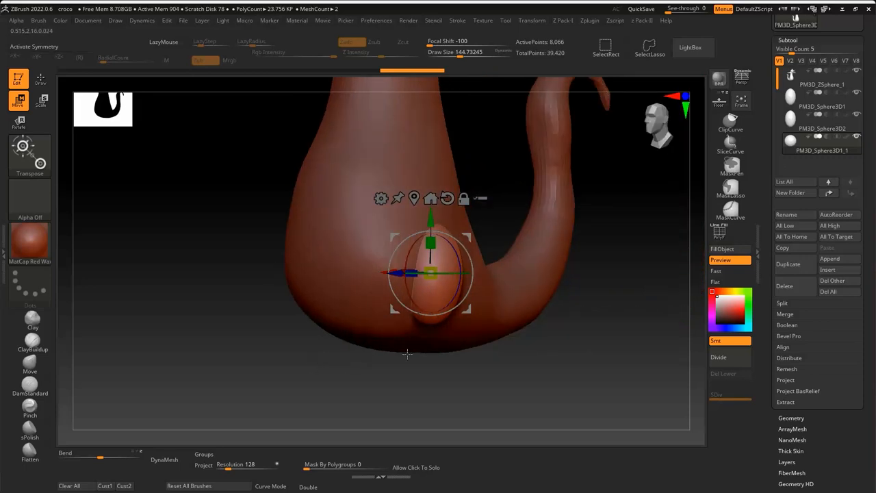
right_click_drag(560, 330, 495, 349)
right_click_drag(442, 361, 504, 370, "ctrl")
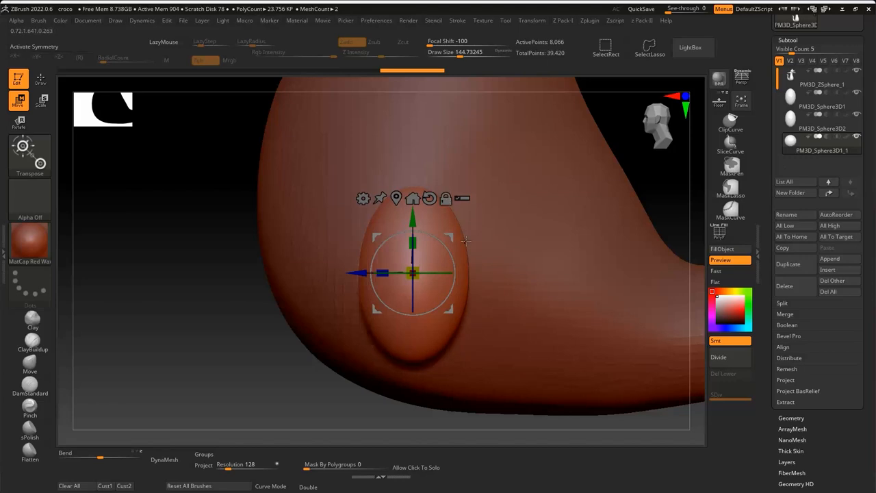
Move the thigh oval's pivot to its upper part and rotate the oval diagonally so its lower end points forward
left_click_drag(412, 214, 412, 143, "alt")
left_click_drag(447, 175, 479, 173)
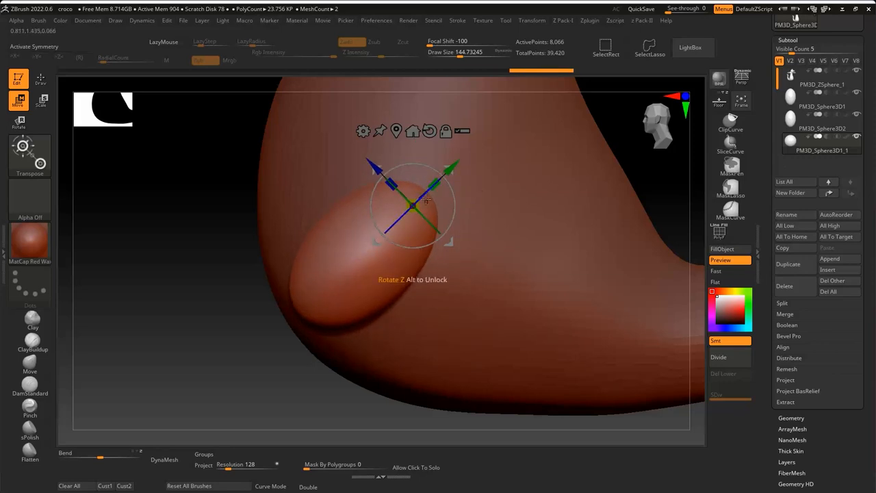
left_click_drag(414, 197, 471, 139)
right_click_drag(552, 172, 523, 193)
key("space")
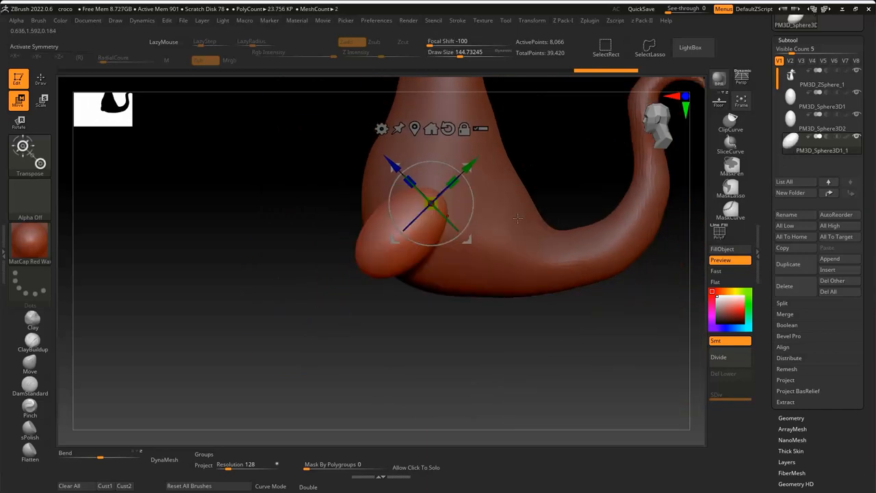
Fine-tune the thigh oval's outward angle and width against the hip as seen from the front
mouse_move(490, 351)
right_mouse_down()
mouse_move(511, 356)
mouse_move(489, 307)
mouse_move(491, 336)
right_mouse_up()
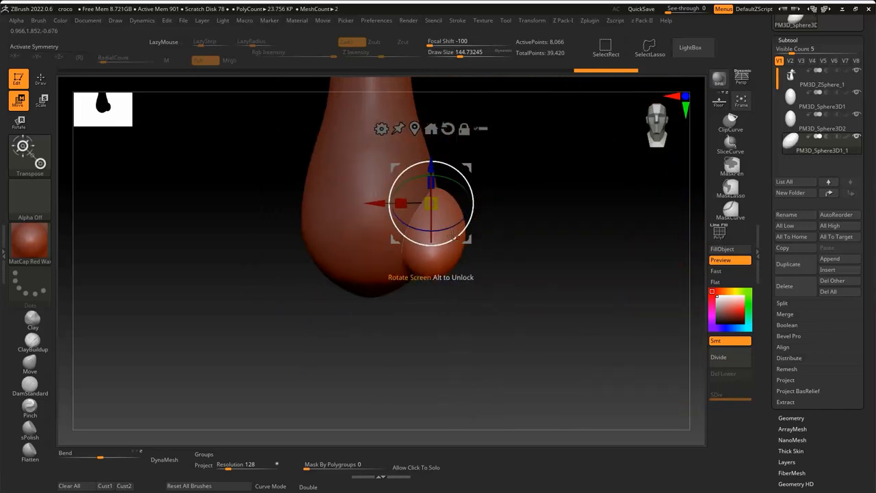
left_click_drag(467, 225, 472, 214)
right_click_drag(532, 250, 551, 281)
left_click_drag(402, 210, 394, 210)
right_click_drag(527, 241, 504, 270)
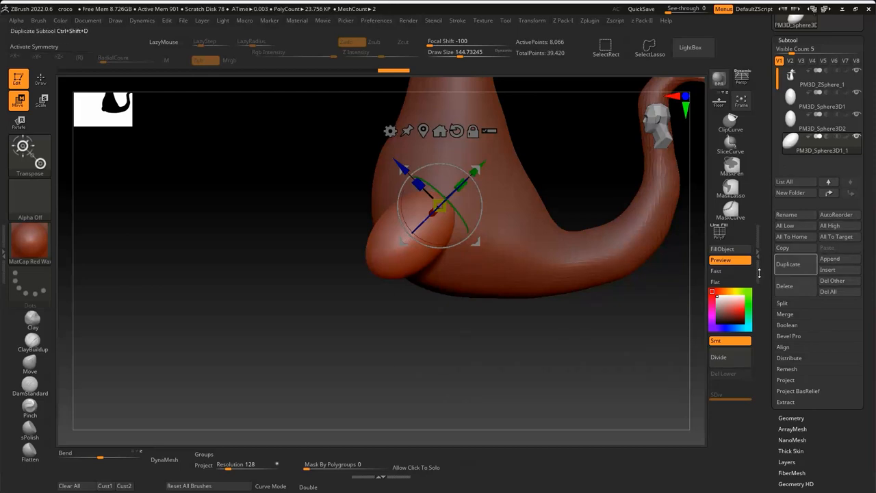
Append another Sphere3D subtool for the lower leg and make it the active subtool
left_click(830, 258)
left_click(439, 312)
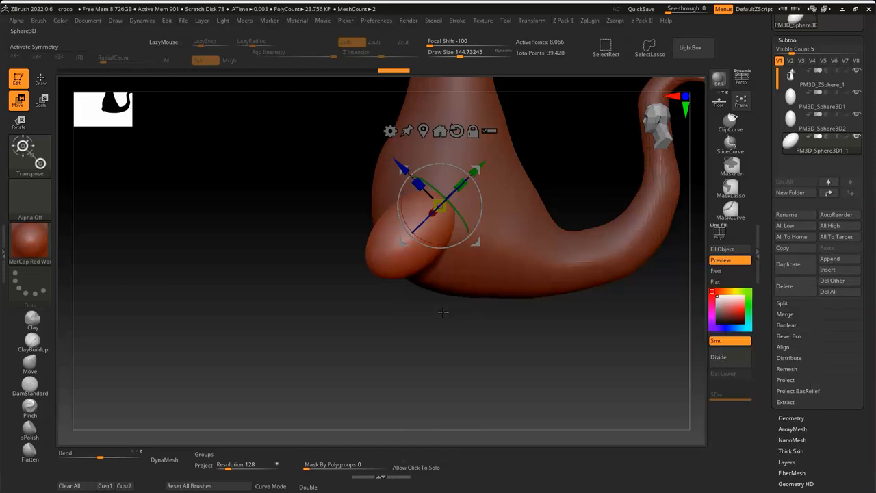
right_click_drag(542, 321, 465, 257)
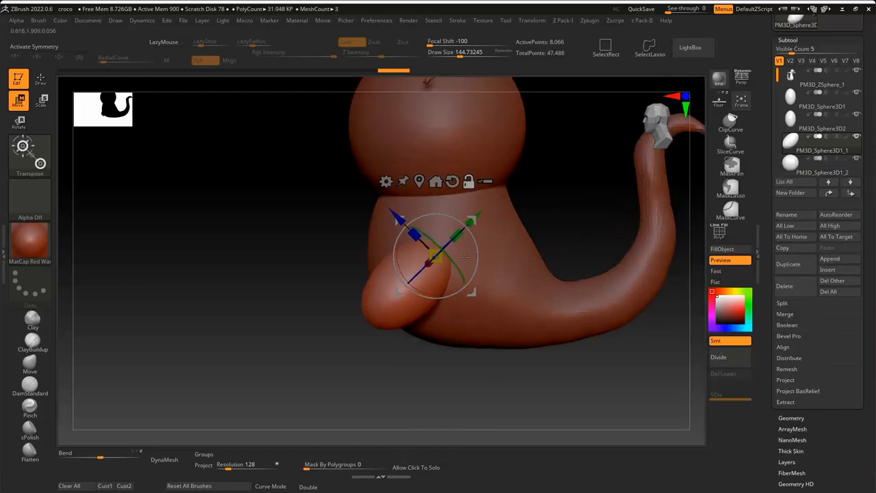
left_click(483, 132, "alt")
Move the second sphere below the thigh, scale it into a narrow upright oval, and raise its pivot to the upper end
left_click_drag(470, 89, 439, 335)
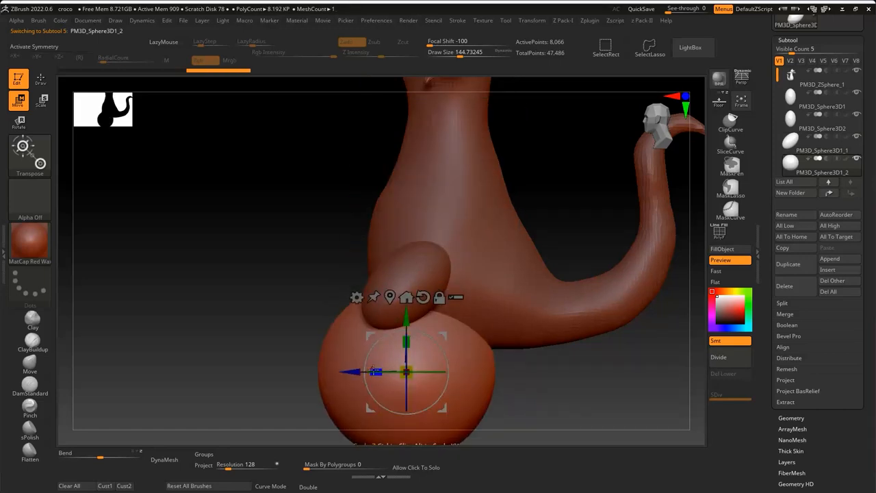
left_click_drag(375, 371, 395, 372)
right_click_drag(603, 354, 508, 353)
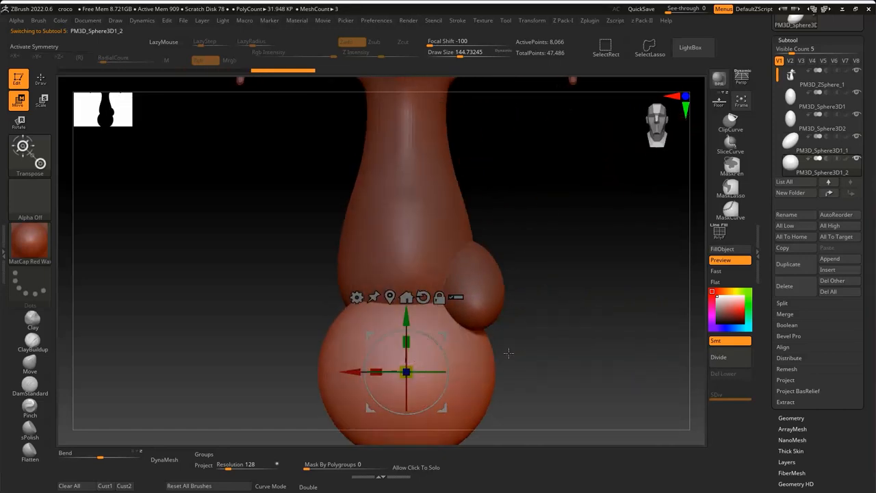
left_click_drag(393, 368, 404, 371)
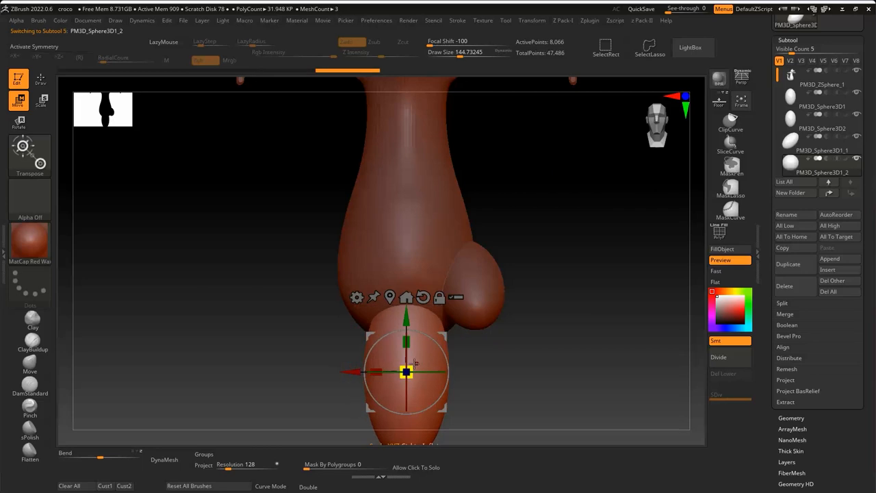
right_click_drag(574, 347, 506, 367, "shift")
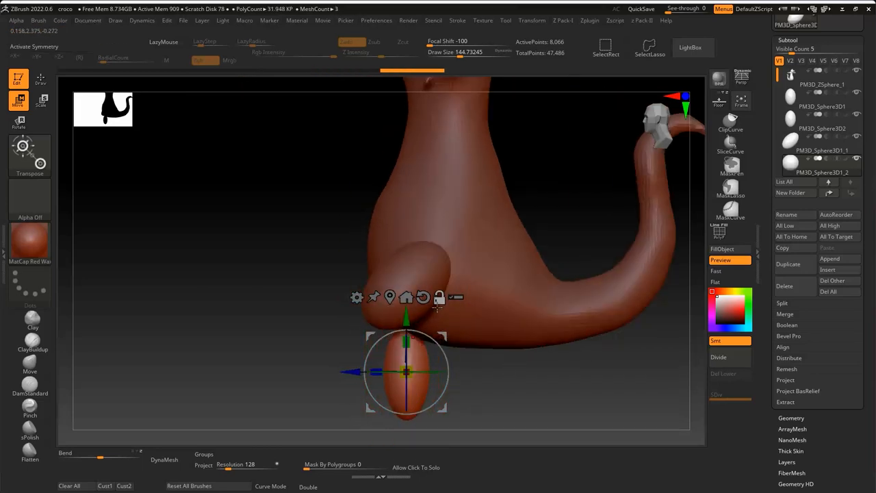
left_click_drag(409, 315, 410, 265)
right_click_drag(409, 265, 419, 270, "shift")
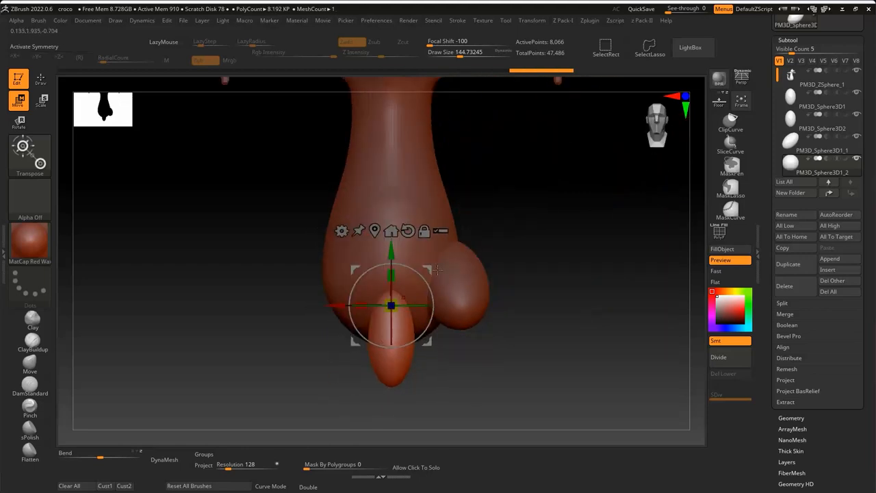
Place the lower-leg oval beneath the thigh and tilt it diagonally so its lower end points back toward the tail
left_click_drag(419, 270, 505, 269)
right_click_drag(567, 280, 551, 397)
left_click_drag(387, 268, 405, 279)
left_click_drag(439, 241, 441, 240)
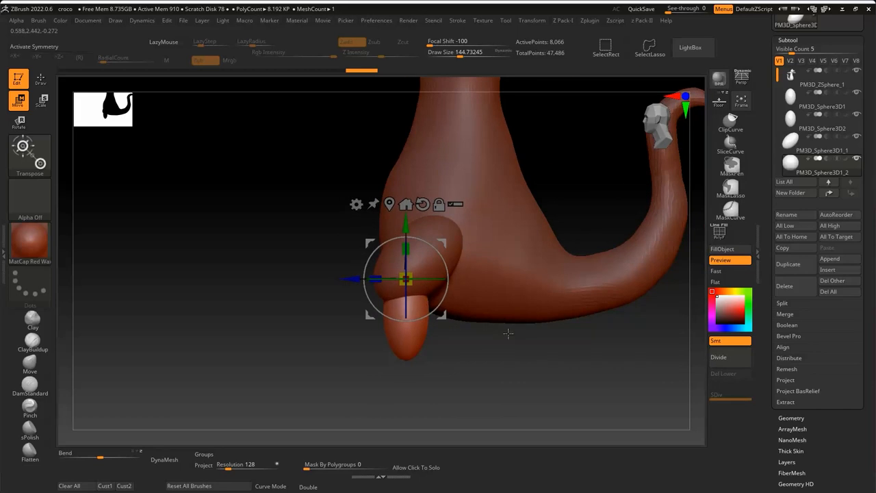
right_click_drag(446, 263, 473, 253)
left_click_drag(389, 276, 370, 257)
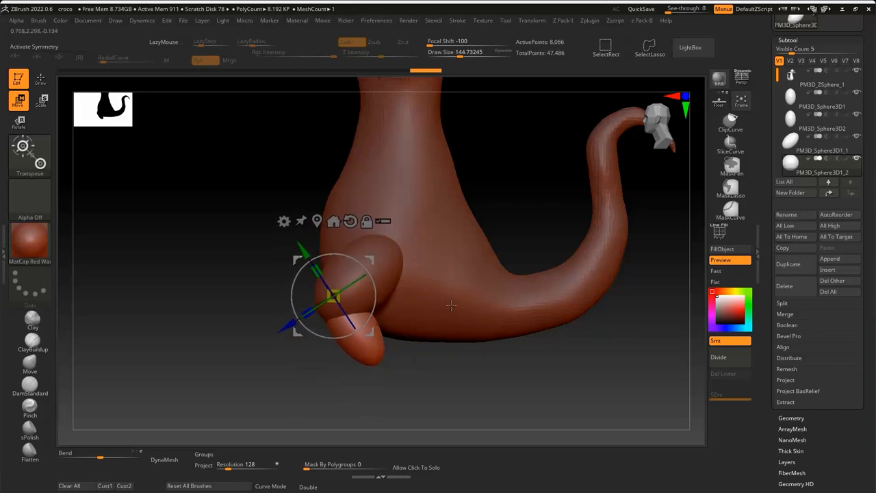
Make the thigh oval the active subtool
right_click_drag(450, 306, 404, 284)
left_click(374, 165, "alt")
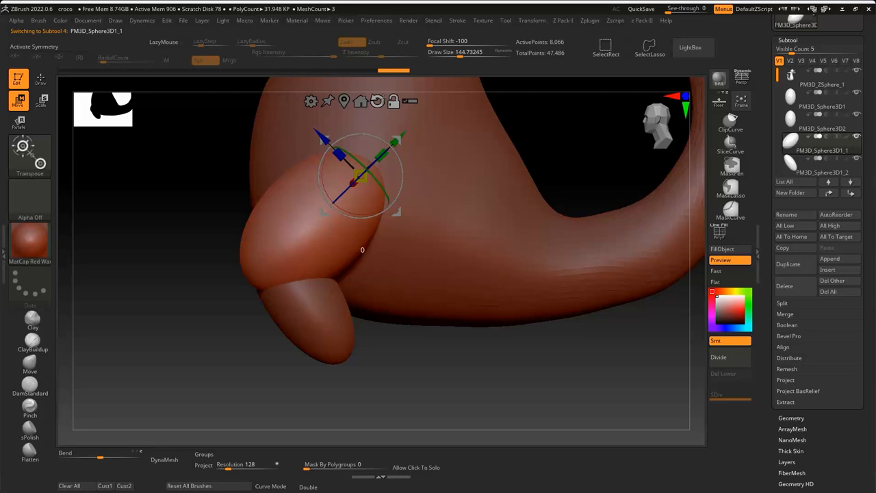
left_click(378, 101)
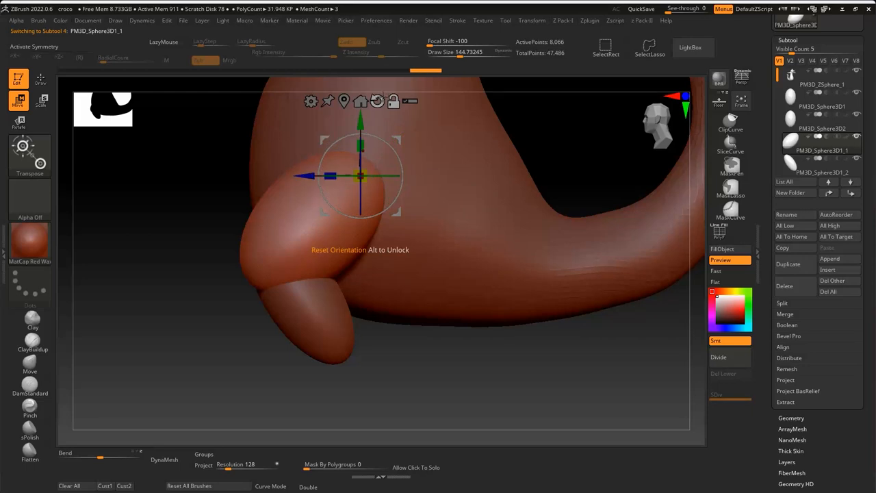
left_click_drag(399, 133, 439, 145)
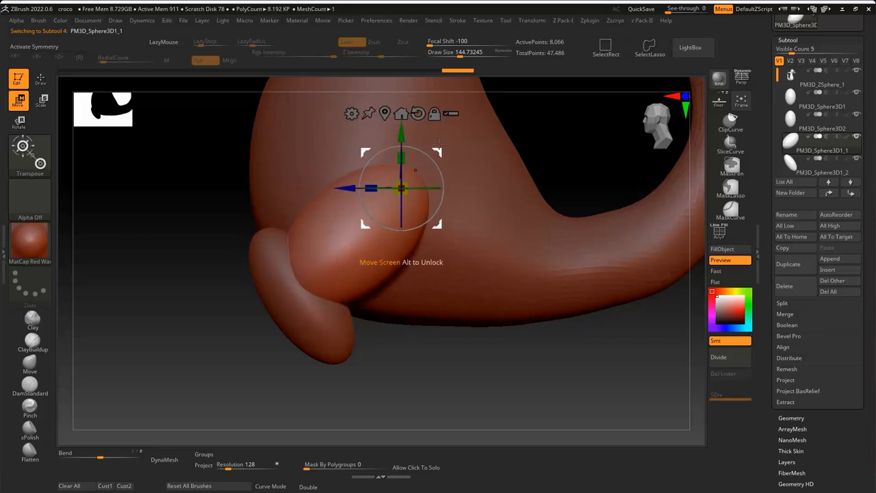
key("ctrl+z")
key("ctrl+z")
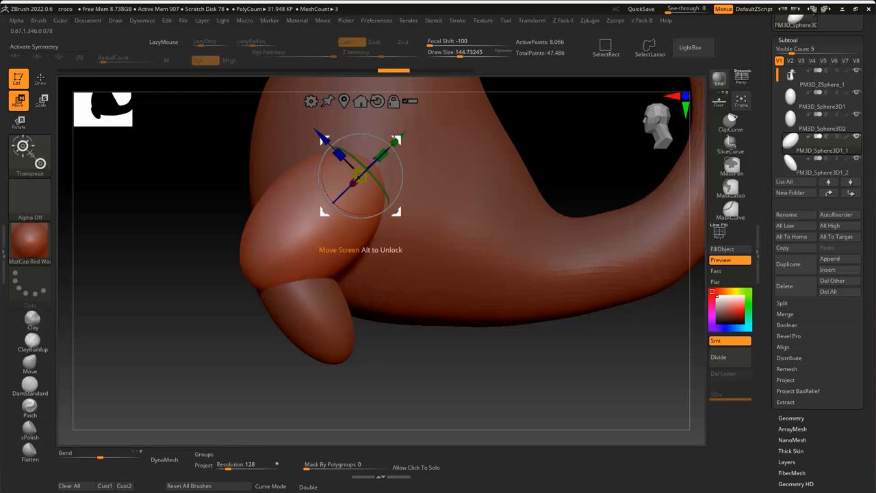
Shift the thigh oval back and slightly down along the side of the hip
left_click_drag(396, 139, 426, 168)
right_click_drag(426, 169, 427, 260, "alt")
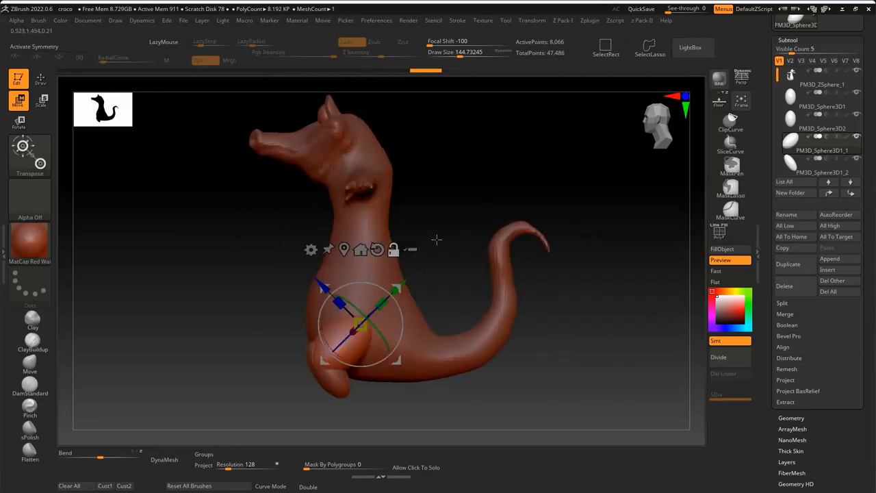
right_click_drag(447, 218, 428, 153, "alt")
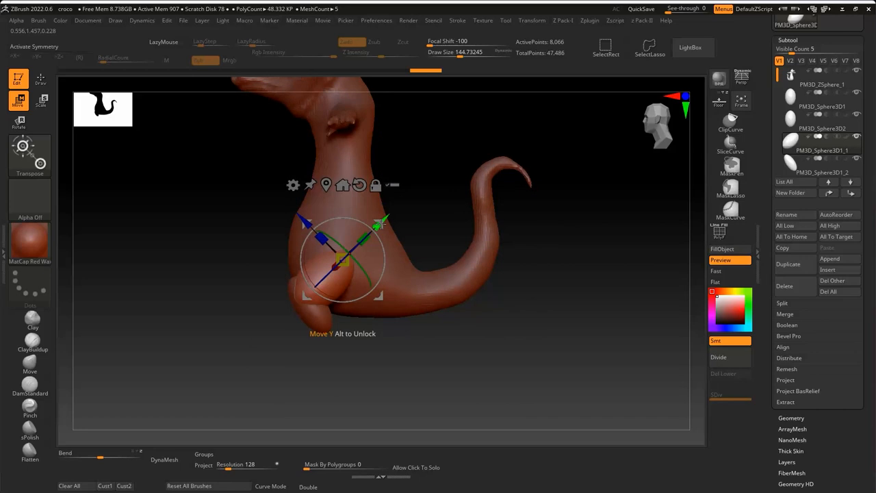
left_click_drag(381, 219, 382, 228)
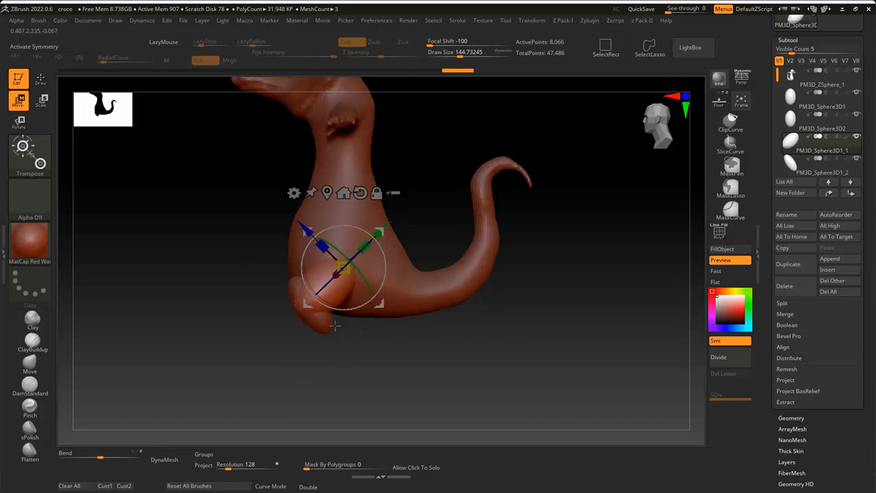
Select the lower-leg oval and shift it down and back to follow the thigh
left_click(321, 322, "alt")
left_click_drag(339, 254, 352, 270)
right_click_drag(407, 256, 448, 243)
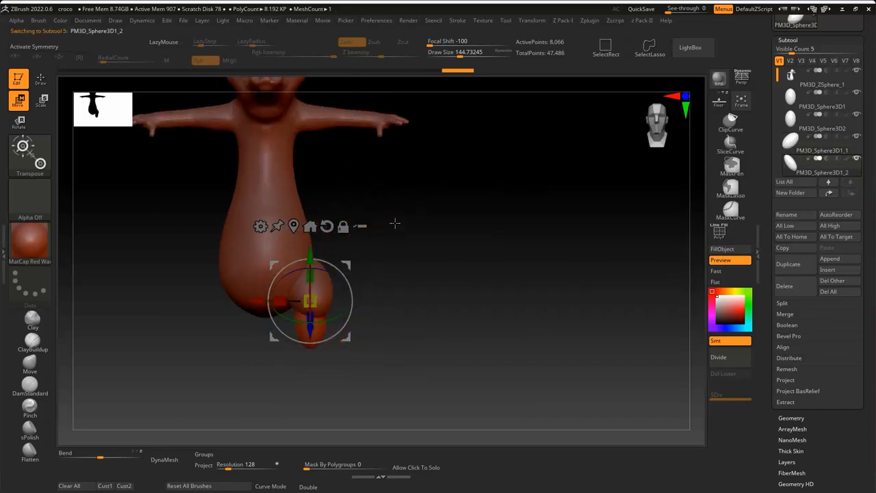
Select the thigh oval and raise it against the hip as seen from the front
right_click_drag(395, 222, 408, 255)
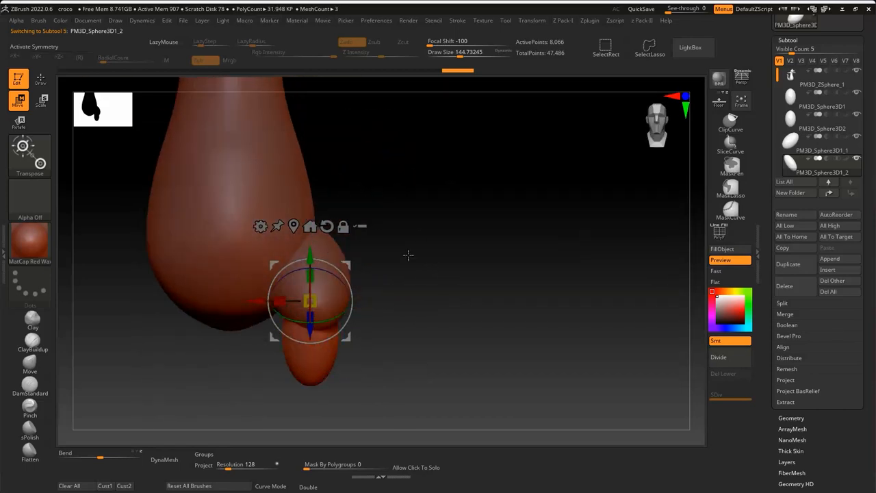
left_click(342, 245, "alt")
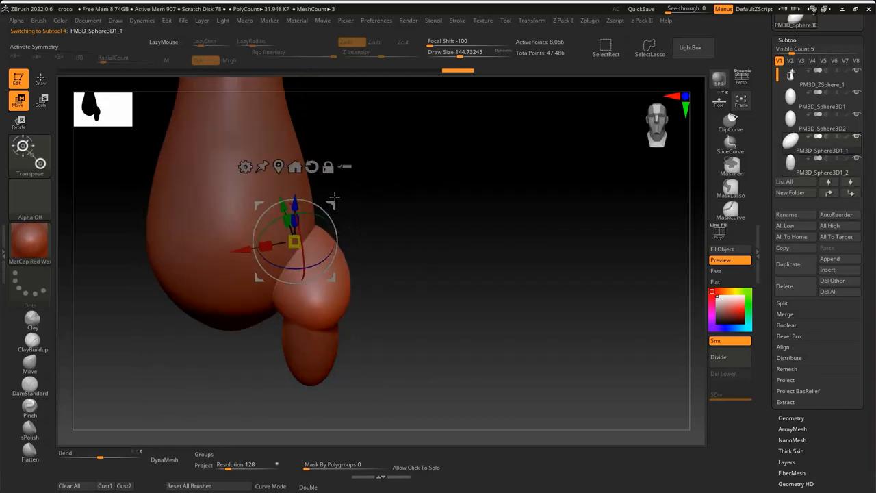
left_click_drag(332, 200, 333, 172)
Make the lower-leg oval active again and raise it so its upper end tucks into the thigh
left_click(333, 322, "alt")
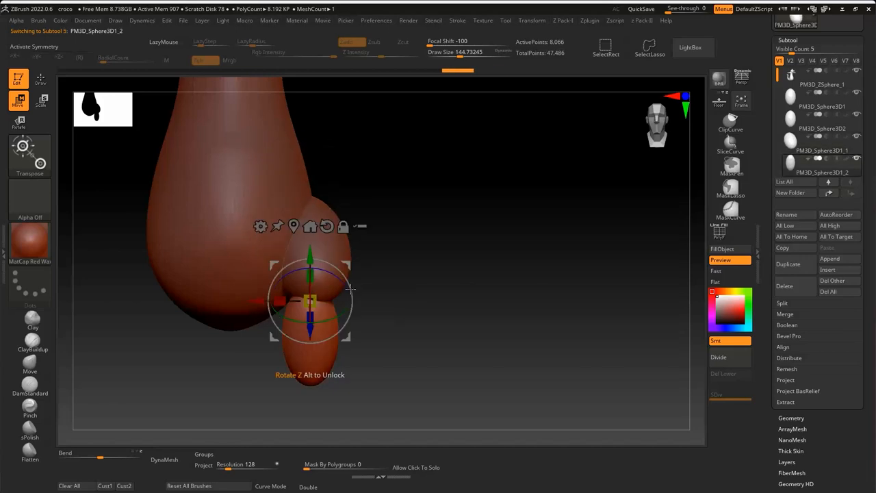
left_click(327, 207, "alt")
left_click(333, 327, "alt")
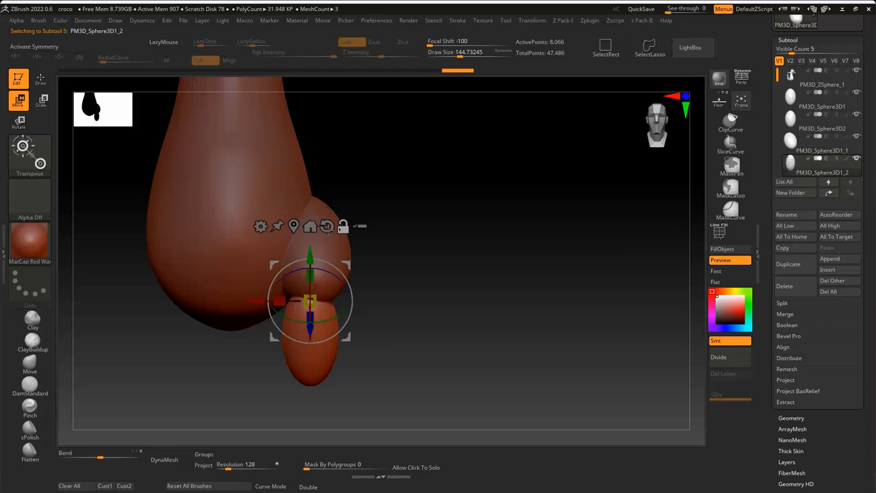
left_click(325, 208, "alt")
key("Down")
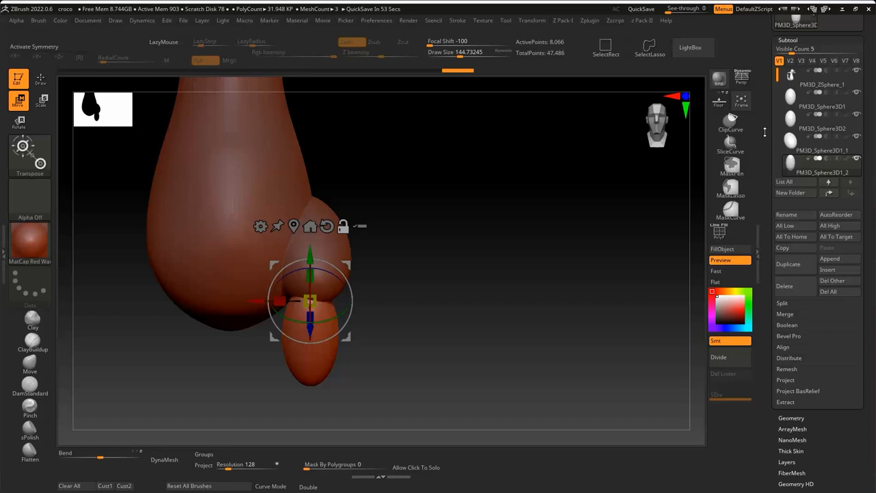
left_click_drag(348, 257, 352, 231)
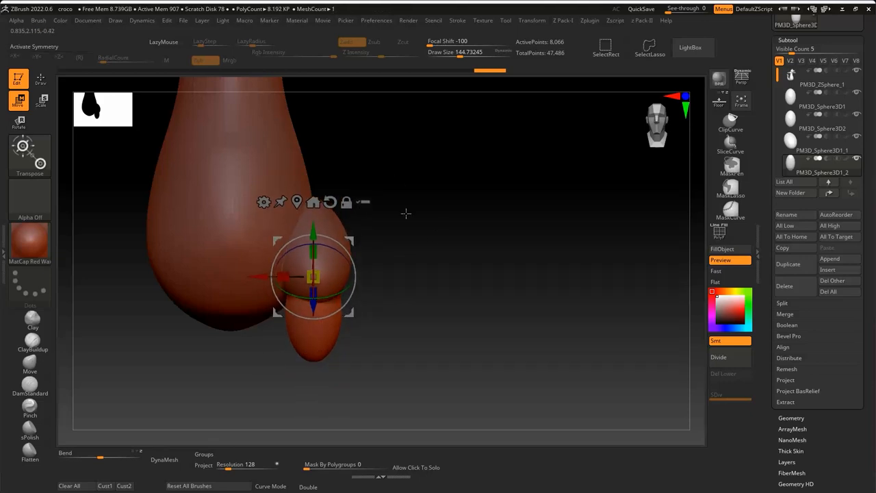
Fine-tune the lower-leg oval's fit beneath the thigh, checking it from the front and side
left_click_drag(406, 213, 434, 152)
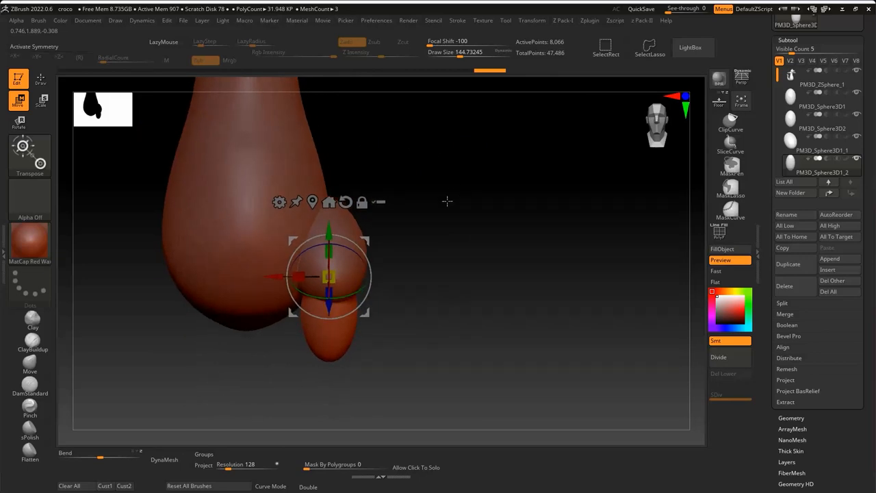
left_click_drag(442, 206, 389, 177)
left_click_drag(493, 176, 442, 189)
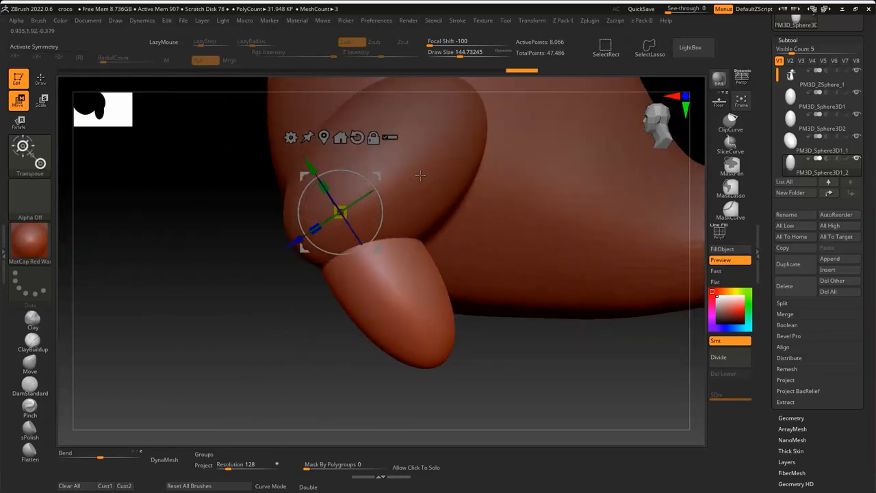
left_click_drag(509, 153, 339, 183)
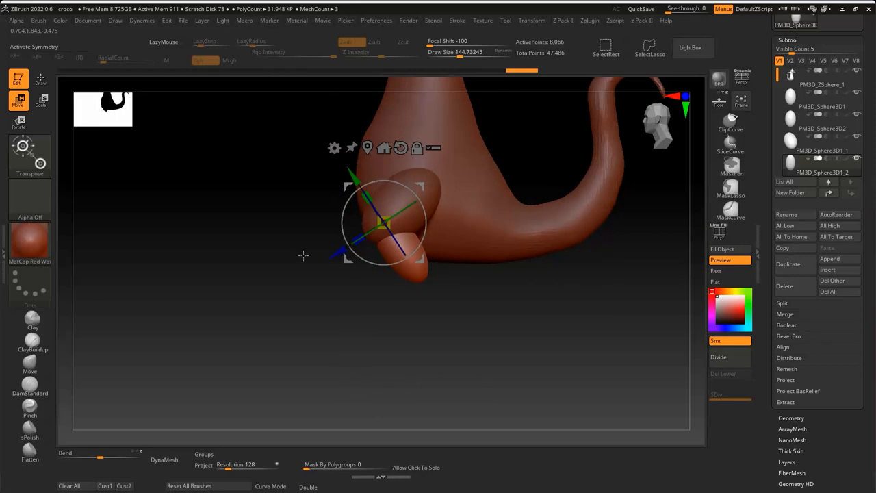
left_click_drag(306, 257, 391, 251, "alt")
left_click_drag(456, 274, 376, 288)
left_click_drag(398, 321, 349, 153)
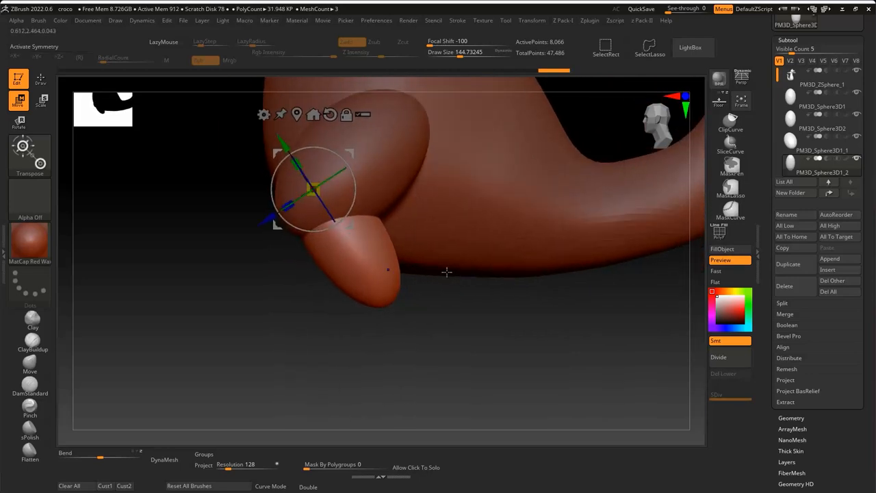
left_click_drag(453, 263, 512, 219)
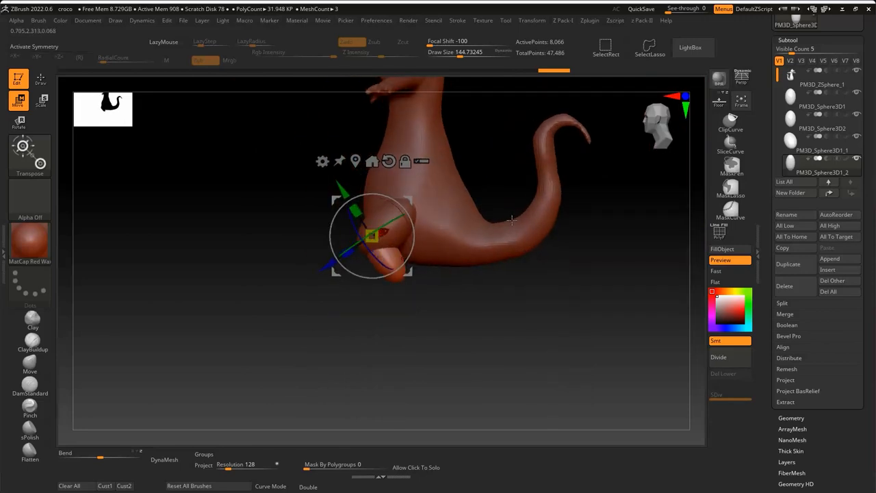
key("super")
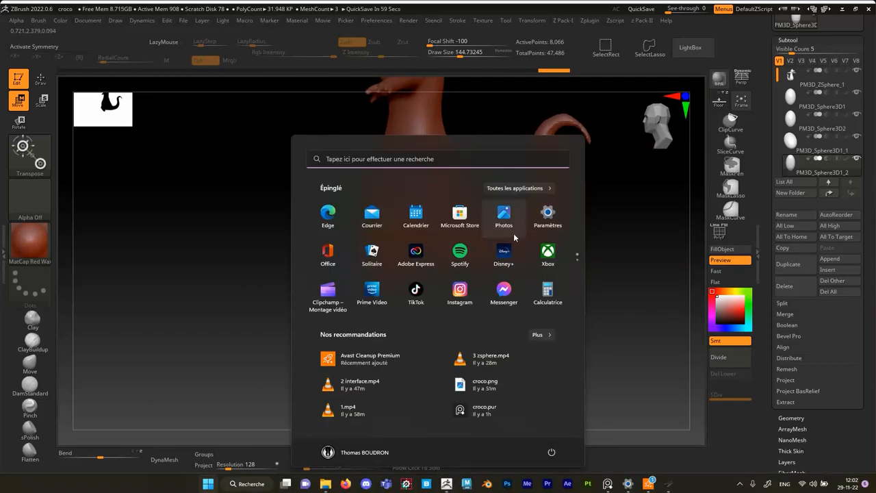
left_click(626, 235)
left_click_drag(580, 248, 568, 244)
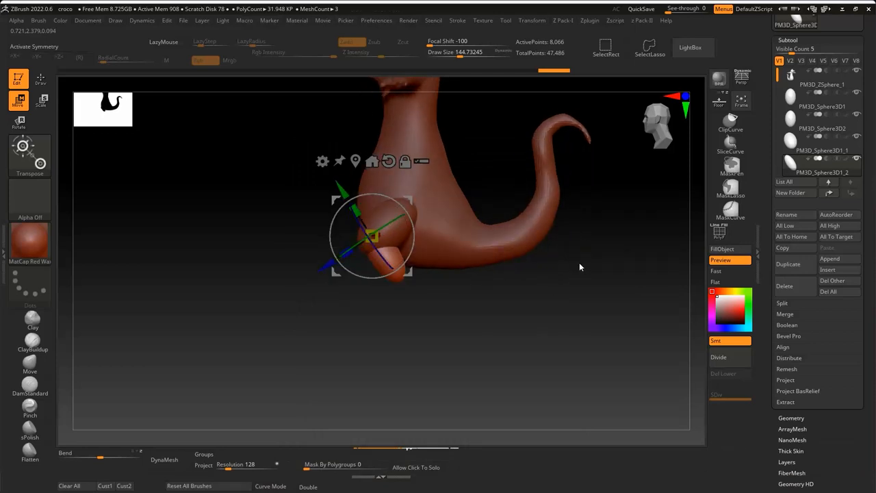
key("super")
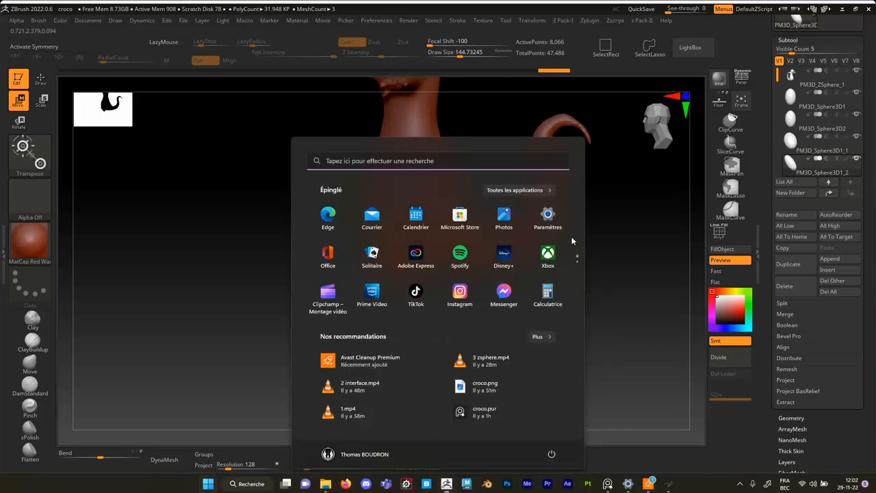
left_click(596, 257)
left_click_drag(597, 257, 599, 255)
Return to Draw mode and append another Sphere3D subtool to the crocodile
key("q")
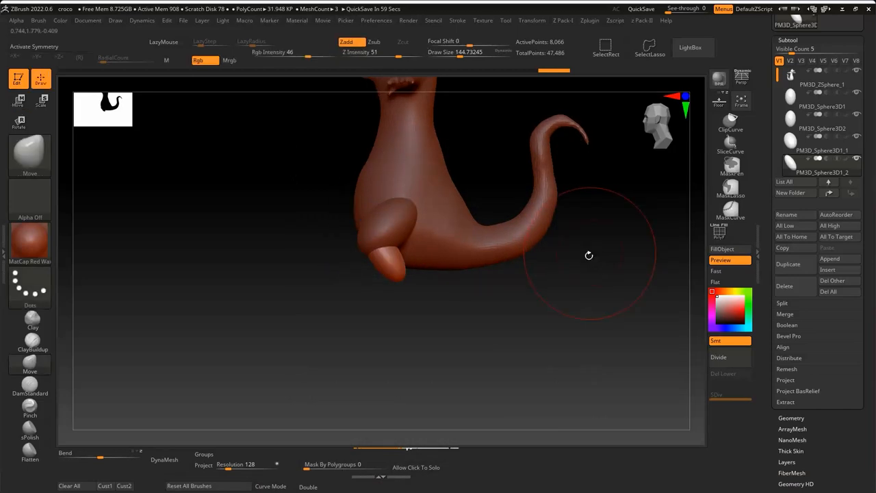
mouse_move(587, 217)
left_mouse_down("alt")
mouse_move(584, 332)
mouse_move(534, 235)
left_mouse_up("alt")
left_click_drag(501, 278, 539, 304, "alt")
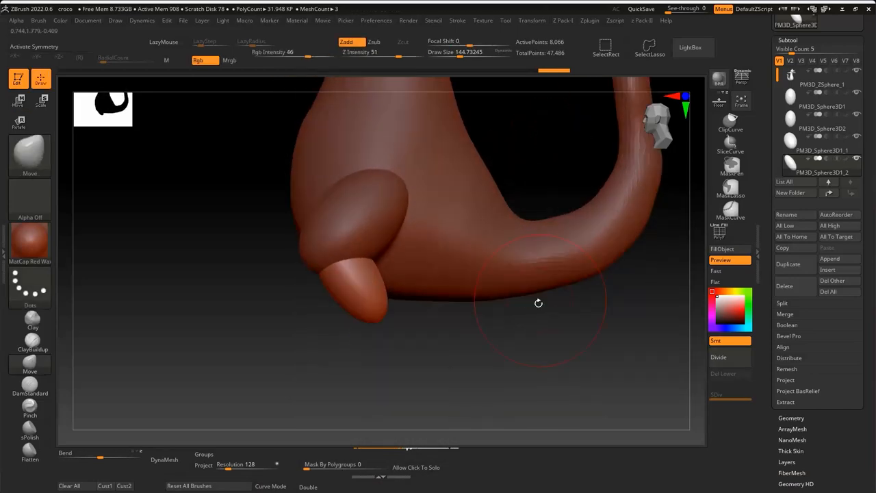
left_click(836, 259)
left_click(447, 311)
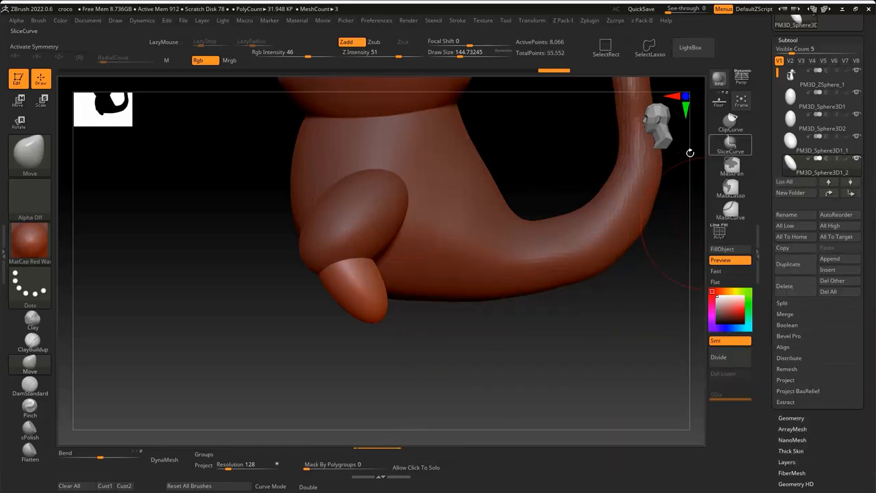
Select the large sphere overlapping the upper body and move it down over the lower leg
left_click(347, 95, "alt")
right_click_drag(357, 124, 384, 259, "alt")
key("w")
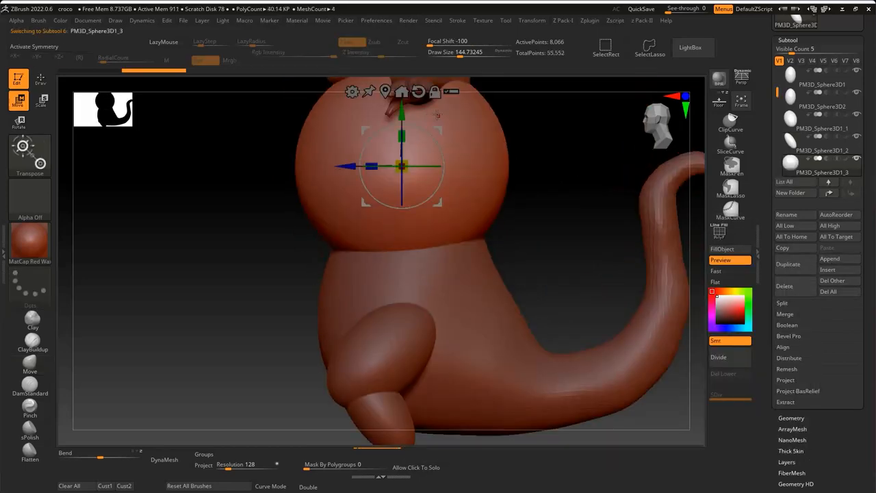
left_click_drag(437, 125, 387, 357)
right_click_drag(386, 325, 392, 221, "alt")
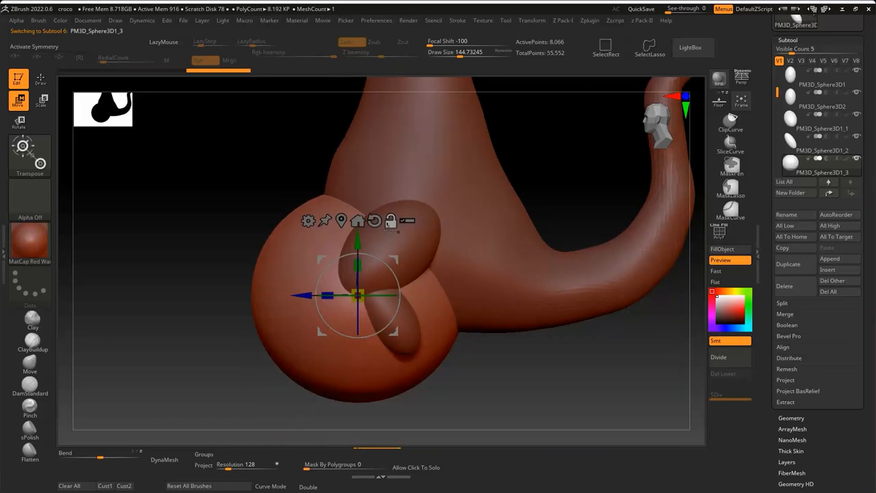
Flatten the large sphere vertically into a thin disc and move it sideways beneath the lower leg
left_click_drag(357, 263, 358, 290)
right_click_drag(448, 393, 507, 415)
left_click_drag(392, 293, 375, 295)
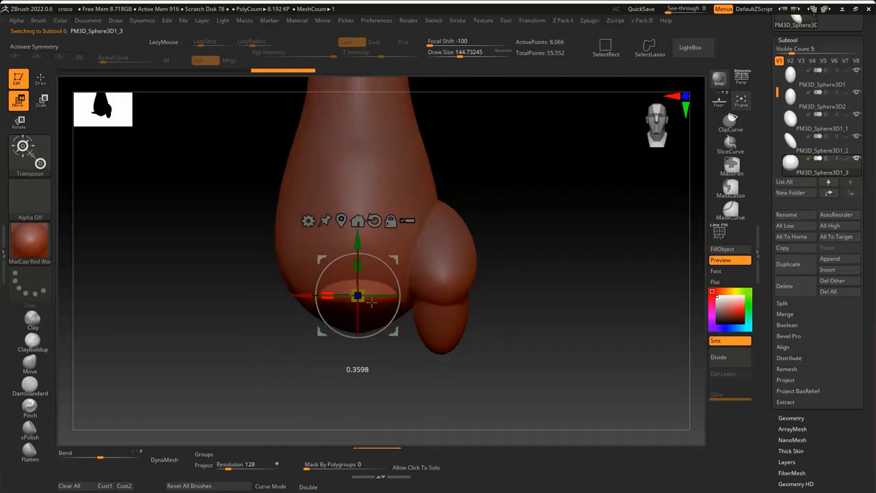
left_click_drag(394, 259, 484, 308)
right_click_drag(488, 301, 552, 298)
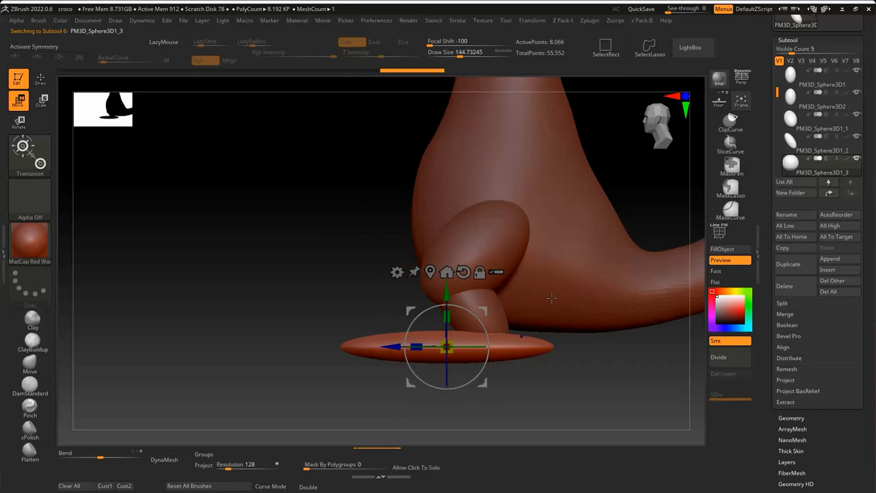
Scale the flattened disc down to foot size and position it at the end of the lower leg
right_click_drag(570, 359, 491, 300, "ctrl")
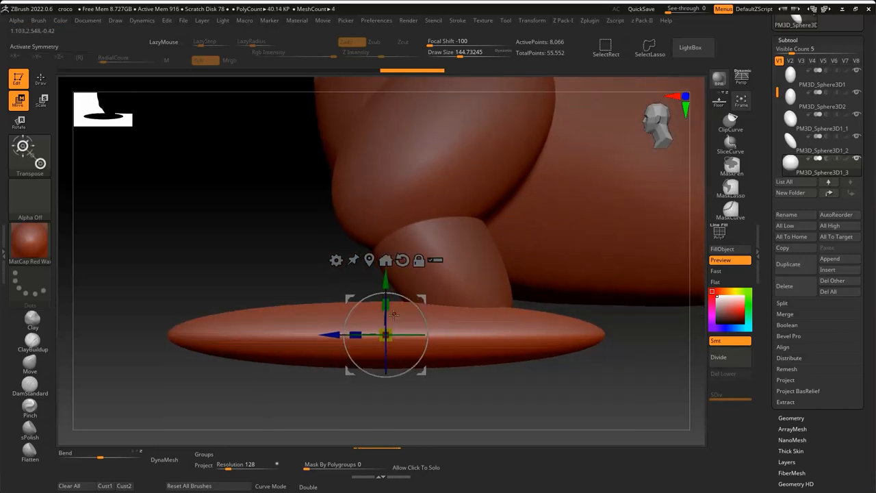
mouse_move(391, 332)
left_mouse_down()
mouse_move(379, 383)
mouse_move(438, 310)
mouse_move(423, 302)
mouse_move(444, 300)
mouse_move(389, 337)
mouse_move(401, 331)
left_mouse_up()
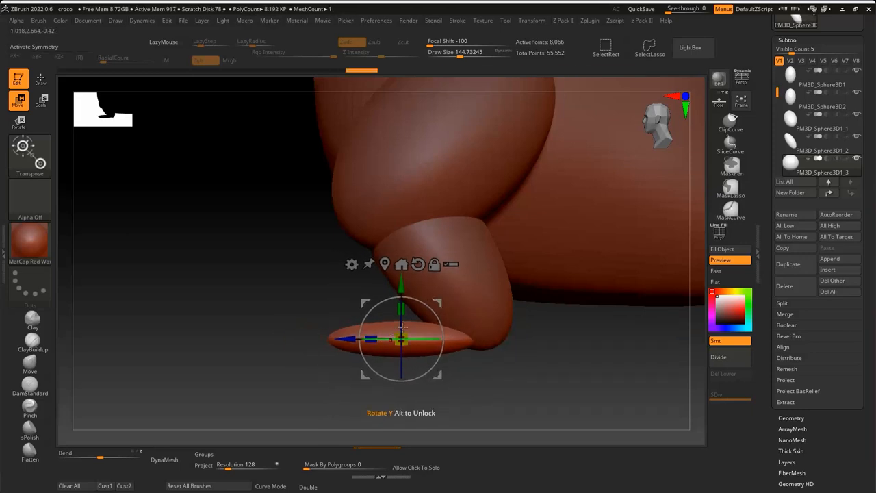
left_click_drag(441, 300, 472, 305)
right_click_drag(502, 244, 600, 273)
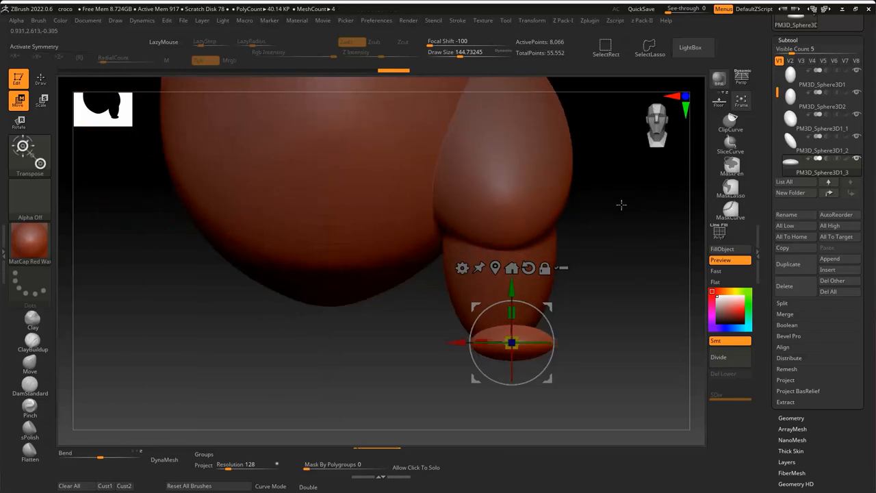
key("q")
mouse_move(640, 211)
left_mouse_down()
mouse_move(589, 276)
mouse_move(557, 265)
mouse_move(524, 268)
left_mouse_up()
mouse_move(565, 315)
left_mouse_down()
mouse_move(558, 217)
mouse_move(544, 264)
mouse_move(551, 267)
mouse_move(555, 256)
mouse_move(530, 243)
mouse_move(554, 268)
left_mouse_up()
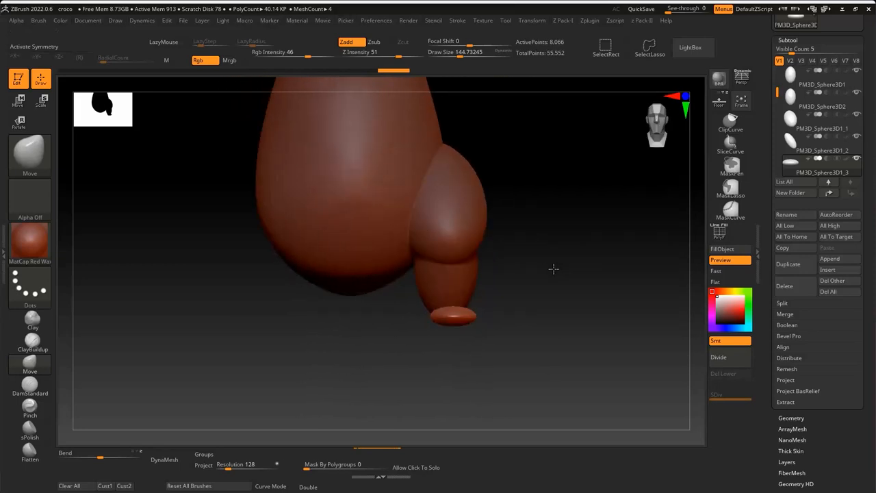
Select the thigh sphere and adjust its rotation and position against the body
key("w")
left_click(459, 199, "alt")
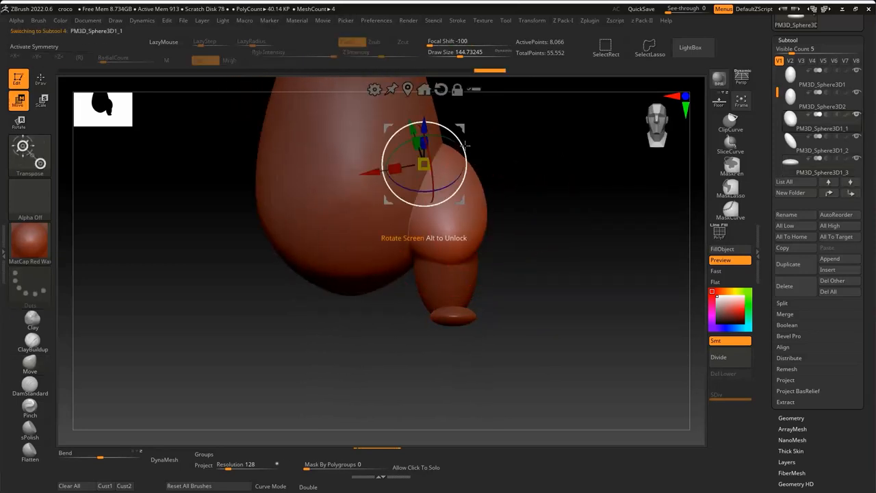
left_click_drag(465, 144, 464, 170)
left_click_drag(462, 131, 431, 148)
left_click_drag(515, 134, 445, 168)
Tilt and reposition the lower-leg sphere between the thigh and the foot
left_click(399, 286, "alt")
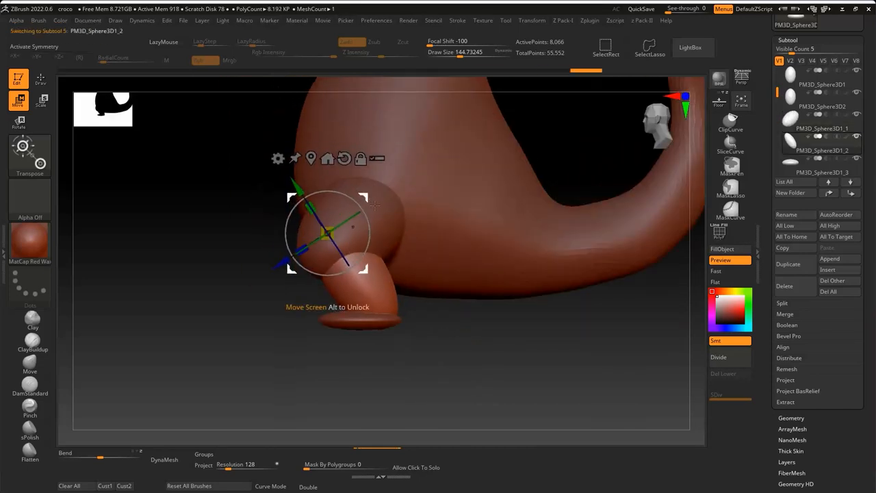
left_click_drag(360, 201, 353, 204)
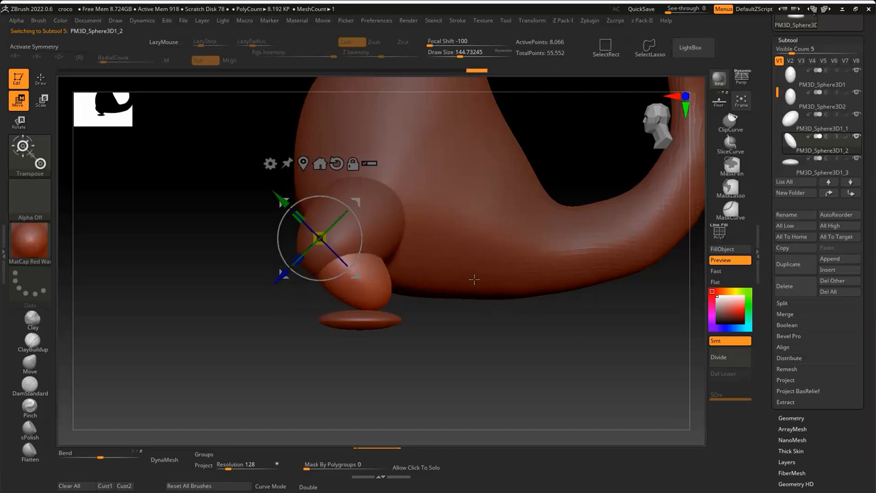
key("q")
mouse_move(493, 394)
left_mouse_down()
mouse_move(561, 315)
mouse_move(420, 217)
mouse_move(404, 328)
left_mouse_up()
Select the foot disc, adjust its size and move it up against the underside of the lower leg
left_click(404, 329, "alt")
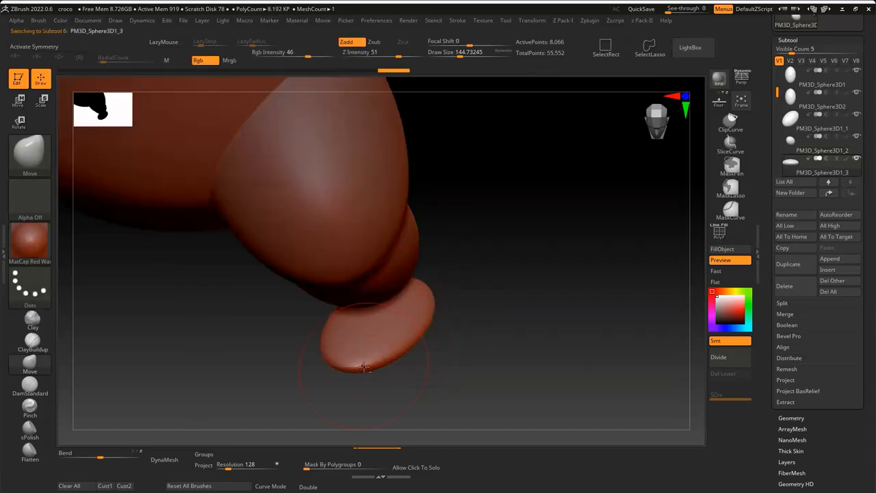
key("e")
left_click_drag(489, 313, 452, 317)
left_click_drag(521, 322, 490, 286)
mouse_move(603, 329)
left_mouse_down()
mouse_move(543, 240)
mouse_move(607, 289)
mouse_move(535, 244)
mouse_move(443, 297)
mouse_move(417, 299)
left_mouse_up()
key("q")
key("w")
left_click_drag(386, 289, 392, 290)
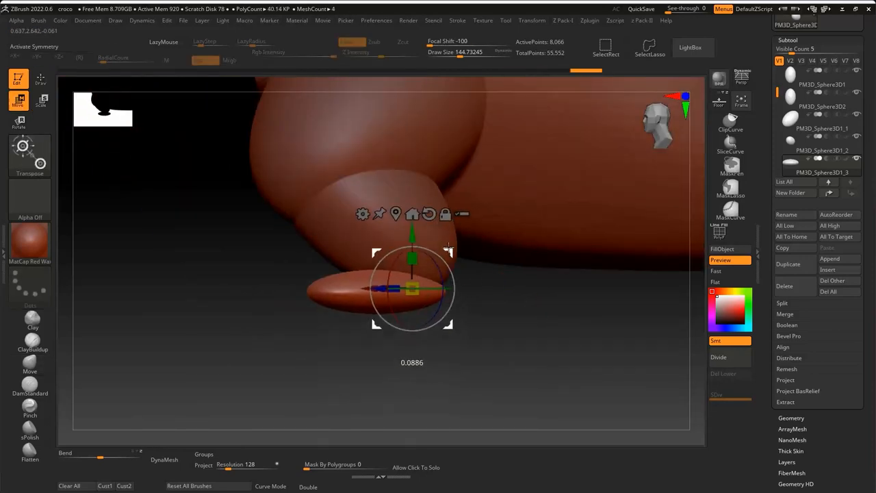
left_click_drag(343, 329, 404, 350)
left_click_drag(455, 279, 449, 278)
left_click_drag(589, 261, 505, 295)
Reposition the thigh and lower-leg spheres so the leg segments line up beside the body
left_click(343, 137, "alt")
right_click_drag(343, 137, 353, 195, "alt")
mouse_move(409, 152)
right_mouse_down()
mouse_move(403, 169)
mouse_move(411, 169)
right_mouse_up()
left_click_drag(400, 168, 399, 158)
left_click_drag(527, 168, 541, 229)
right_click_drag(541, 229, 527, 185, "ctrl")
mouse_move(493, 171)
left_mouse_down()
mouse_move(470, 176)
mouse_move(479, 176)
left_mouse_up()
left_click(515, 274, "alt")
right_click_drag(582, 262, 493, 256)
left_click_drag(548, 221, 561, 225)
right_click_drag(565, 236, 479, 274)
key("q")
Select the foot and rotate it by about 12 degrees to align it with the leg
right_click_drag(479, 274, 524, 321, "ctrl")
left_click(522, 321, "alt")
key("e")
left_click_drag(496, 190, 504, 196)
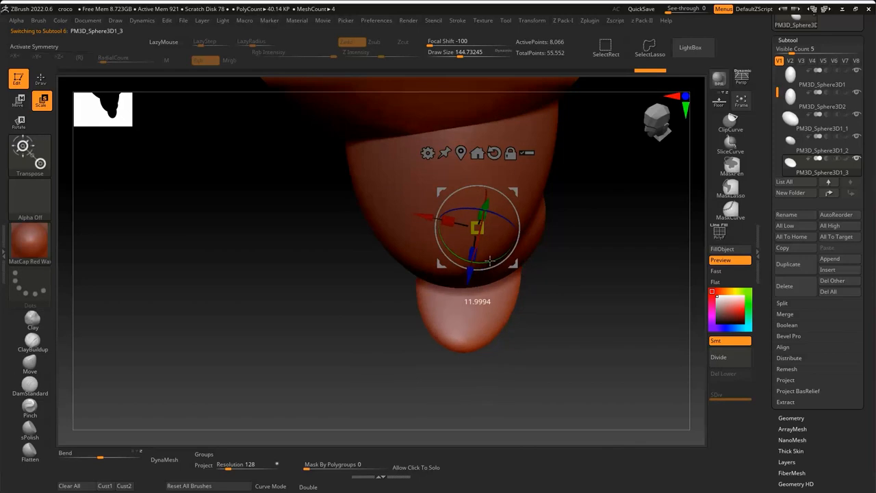
right_click_drag(504, 195, 514, 263)
left_click_drag(514, 264, 526, 262)
key("q")
Select the thigh and set the Move brush's draw size to about 234
mouse_move(535, 287)
right_mouse_down()
mouse_move(552, 305)
mouse_move(479, 321)
right_mouse_up()
mouse_move(480, 322)
right_mouse_down()
mouse_move(409, 319)
mouse_move(428, 322)
mouse_move(438, 294)
mouse_move(479, 294)
mouse_move(523, 210)
mouse_move(393, 291)
right_mouse_up()
left_click(438, 294, "alt")
key("s")
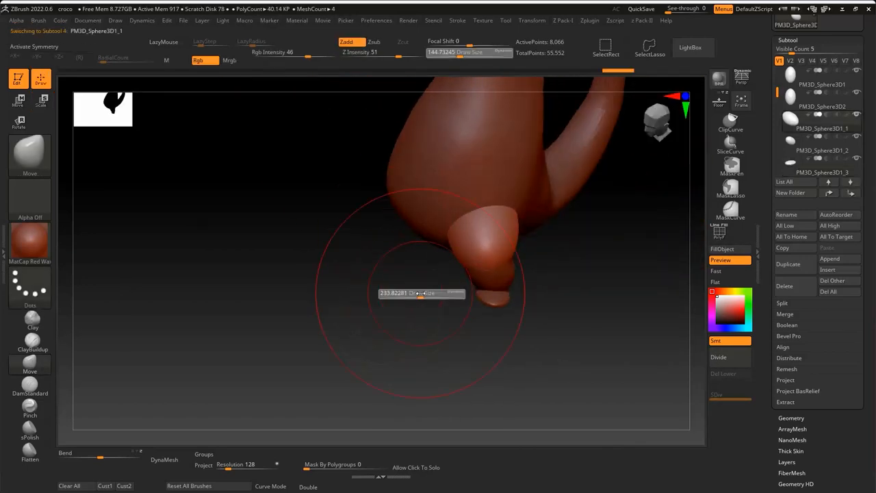
left_click_drag(397, 294, 428, 294)
mouse_move(507, 205)
right_mouse_down()
mouse_move(515, 191)
mouse_move(446, 141)
mouse_move(320, 213)
mouse_move(377, 196)
mouse_move(387, 178)
right_mouse_up()
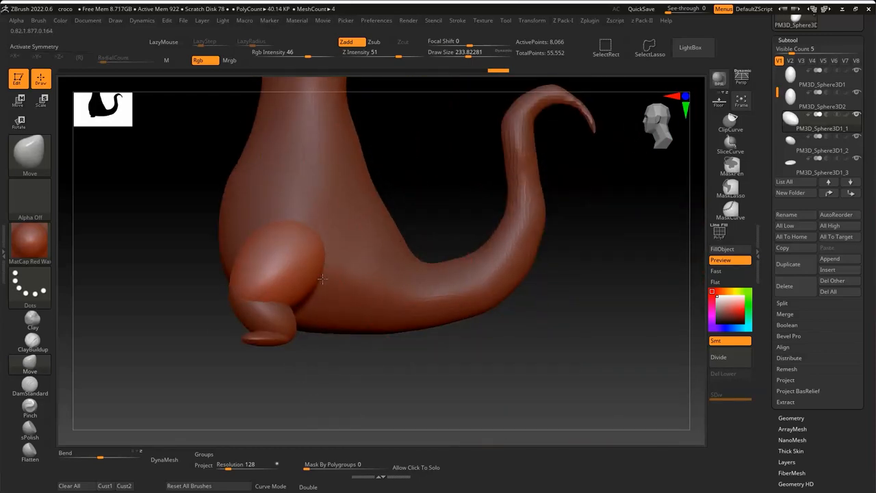
Extend the subtool list to eight visible entries and select the thigh subtool
key("f")
left_click(365, 279, "alt")
right_click_drag(365, 279, 439, 306, "ctrl")
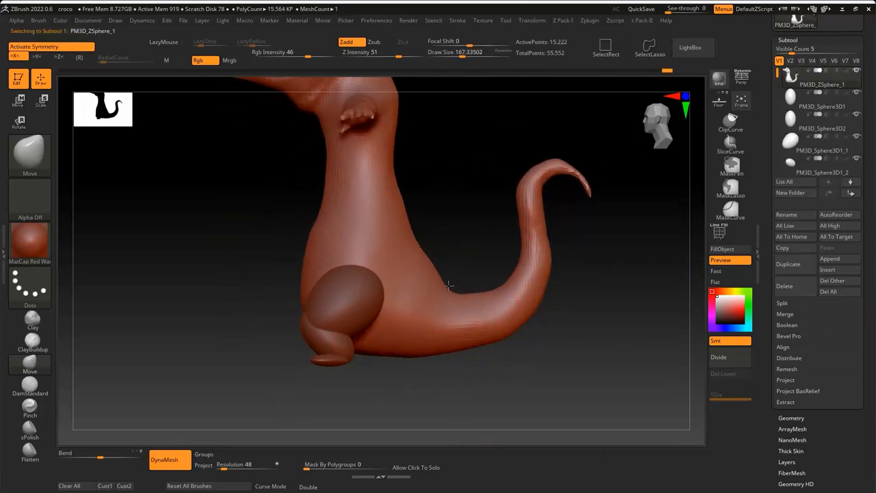
key("f")
right_click_drag(450, 258, 391, 268, "ctrl")
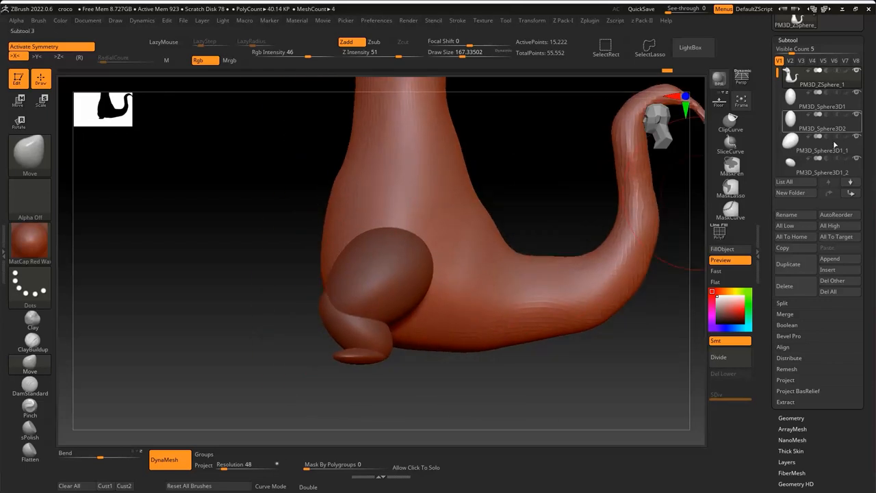
left_click(796, 183)
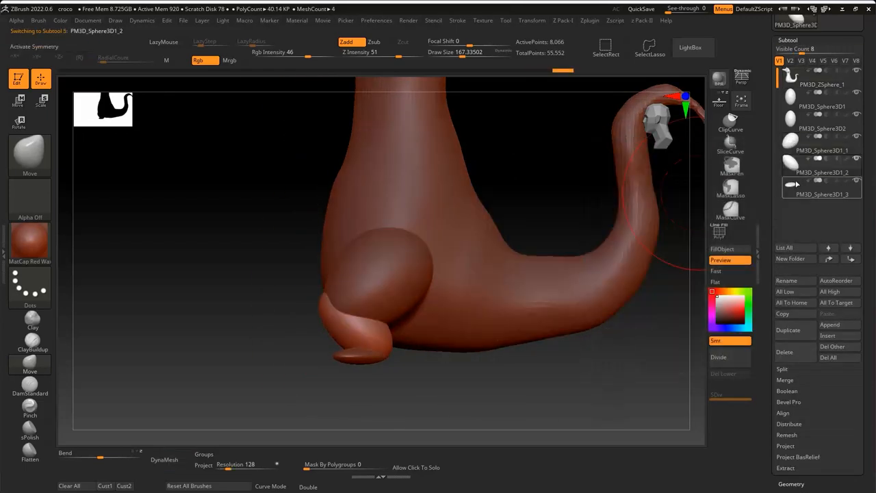
left_click(796, 150)
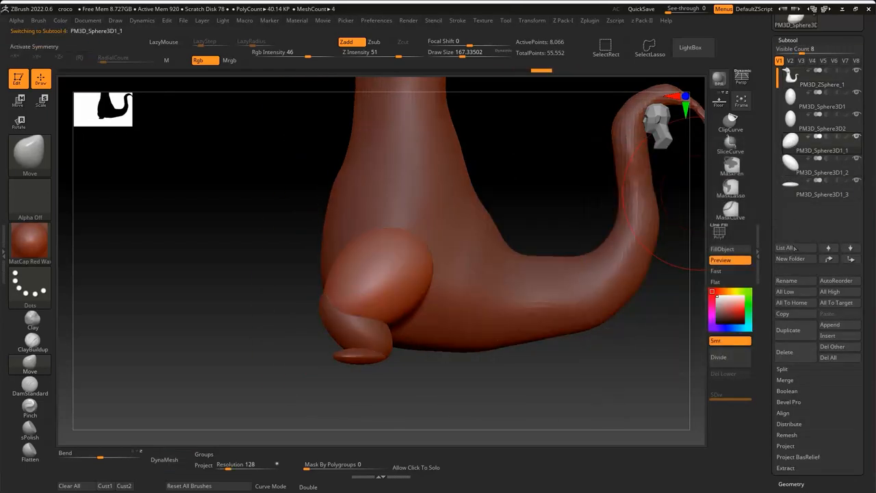
Merge the thigh down with the lower leg and the foot into one subtool, accepting the non-undoable operation
left_click(786, 380)
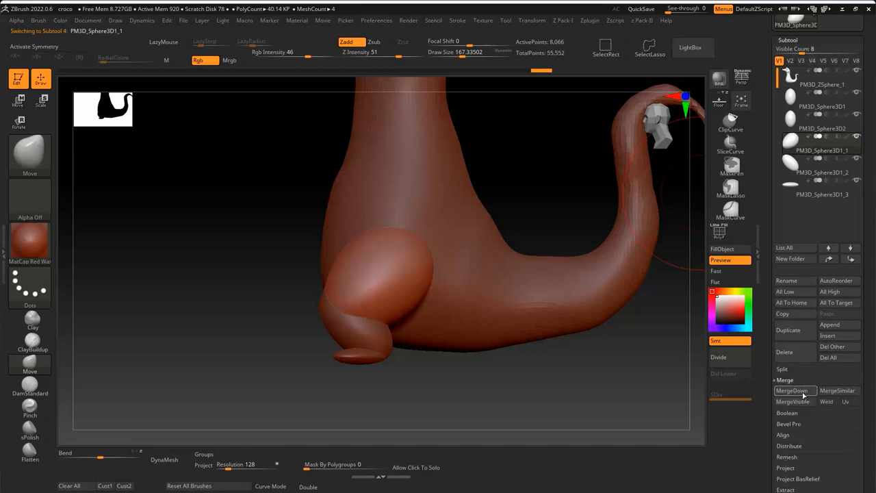
left_click(804, 395)
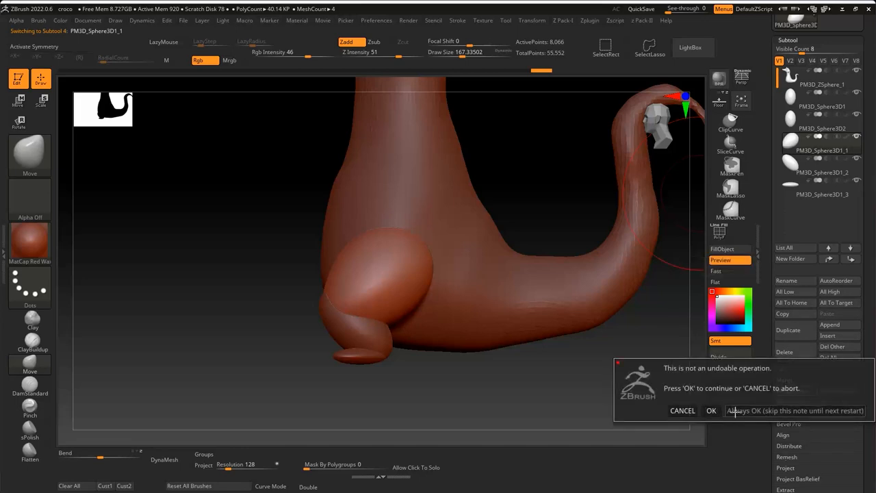
left_click(736, 411)
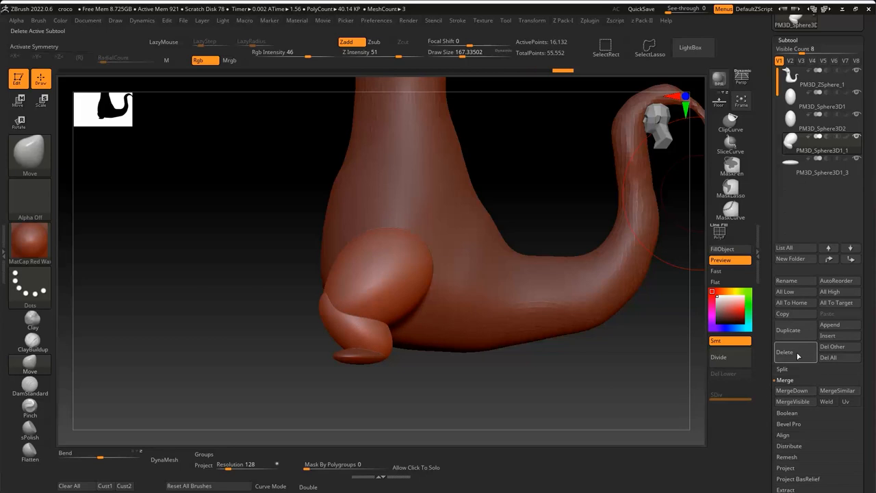
left_click(794, 390)
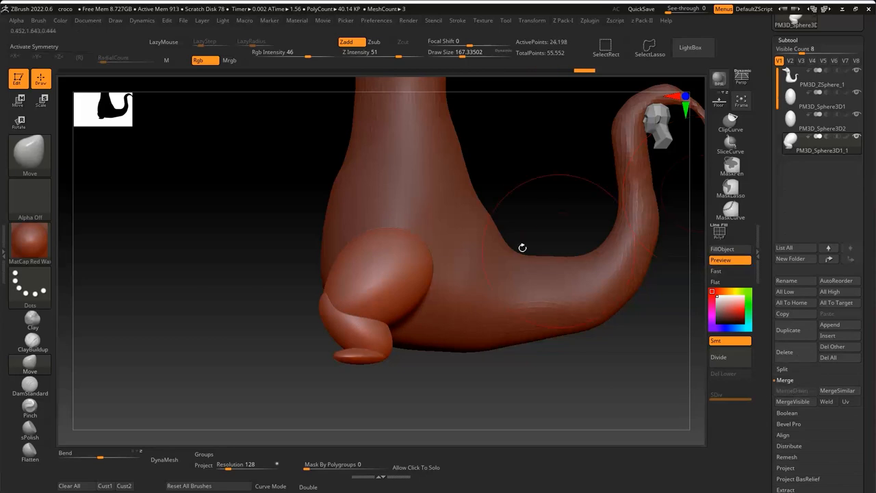
Adjust the merged leg's placement against the body and refine the thigh's outer edge with the Move brush
key("w")
left_click_drag(426, 228, 445, 231)
mouse_move(493, 199)
left_mouse_down()
mouse_move(530, 178)
mouse_move(551, 178)
mouse_move(502, 203)
left_mouse_up()
key("q")
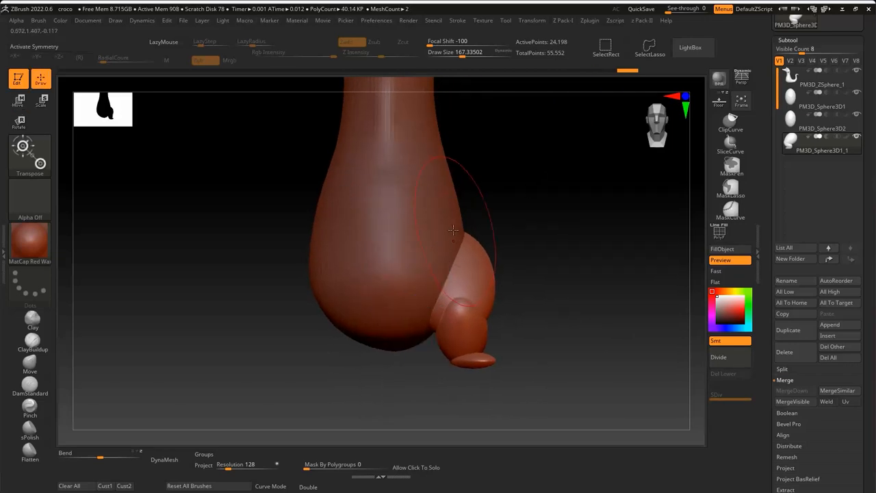
left_click_drag(539, 226, 568, 232, "shift")
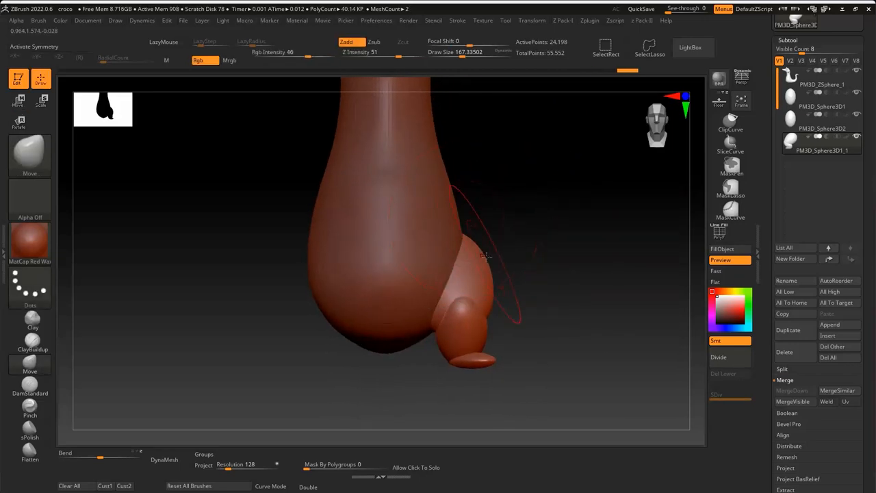
mouse_move(501, 233)
left_mouse_down()
mouse_move(526, 230)
mouse_move(483, 228)
left_mouse_up()
key("w")
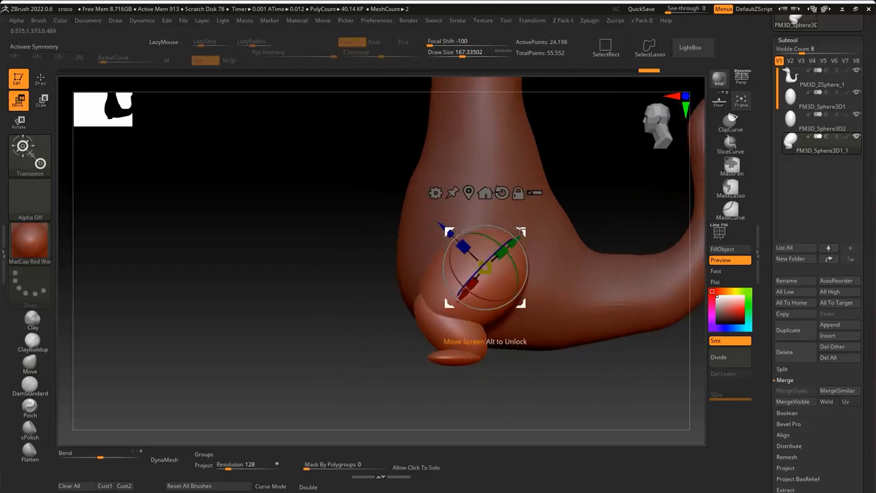
left_click_drag(507, 183, 564, 189)
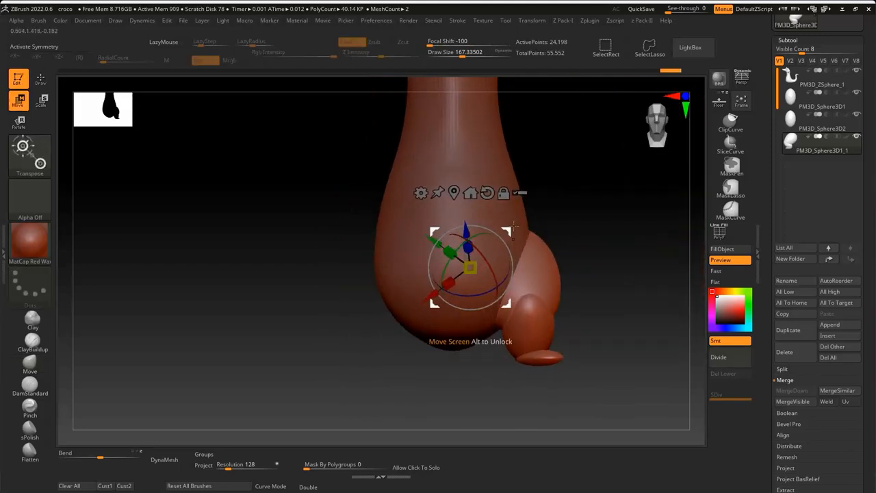
left_click_drag(513, 227, 530, 207)
Turn on the polyframe display to show the merged leg's polygroups
key("shift+f")
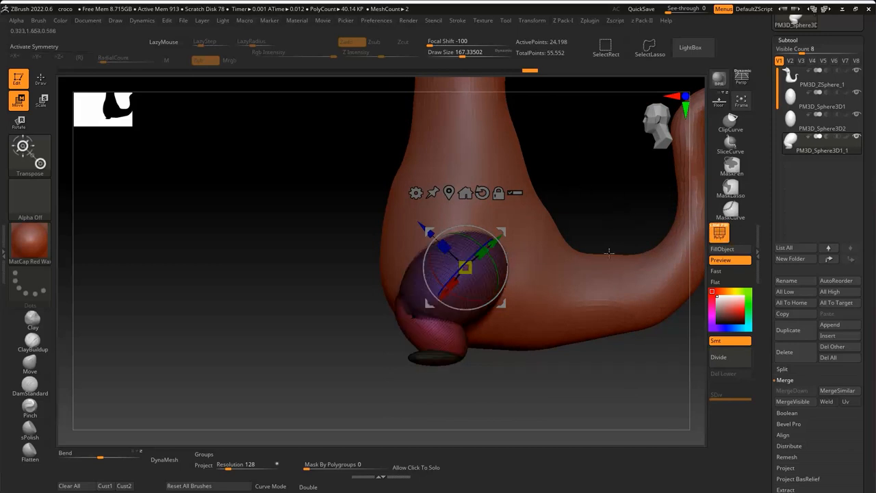
right_click_drag(522, 337, 657, 382, "ctrl")
right_click_drag(323, 263, 385, 166, "alt")
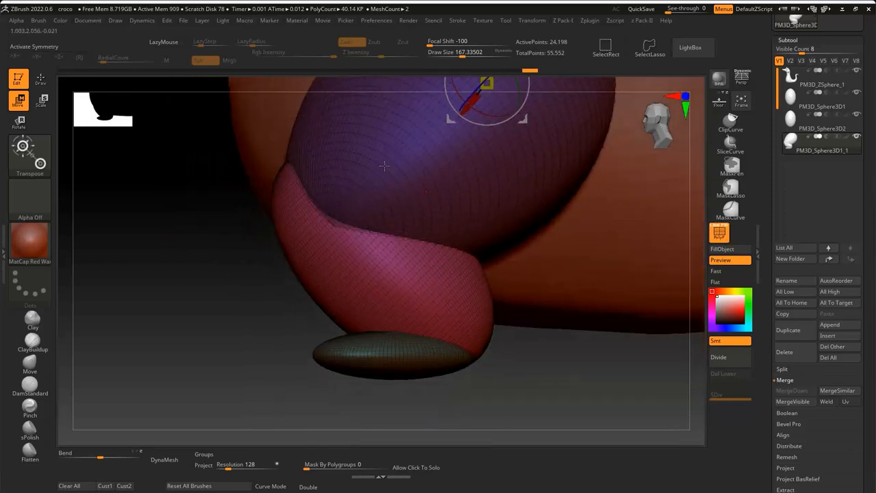
Pull the front of the lower leg outward with the Move brush at draw size about 299, undoing the last stroke
left_click(30, 361)
mouse_move(298, 240)
left_mouse_down()
mouse_move(289, 231)
mouse_move(272, 241)
left_mouse_up()
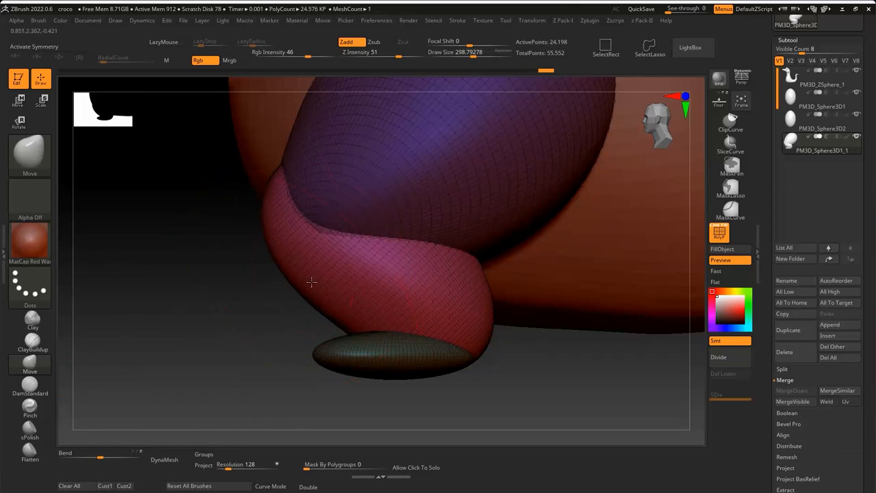
mouse_move(311, 281)
left_mouse_down()
mouse_move(320, 278)
mouse_move(308, 275)
left_mouse_up()
left_click_drag(302, 230, 287, 236)
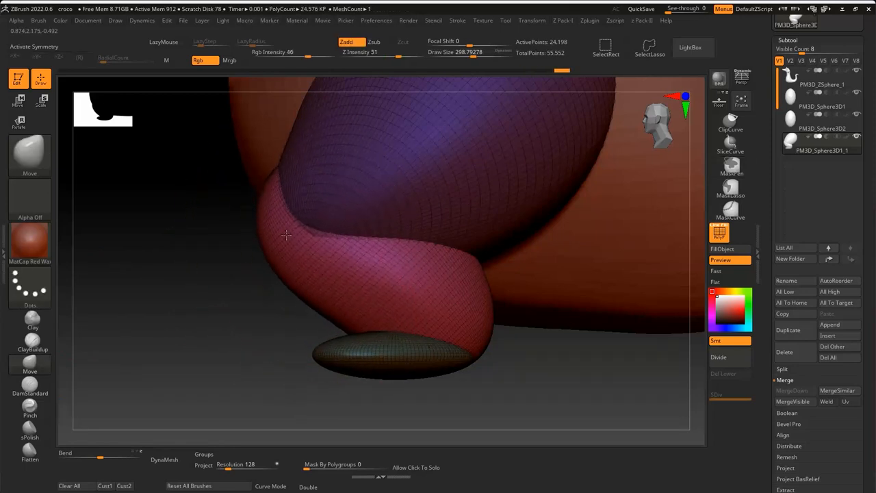
key("ctrl+z")
right_click_drag(370, 214, 372, 264, "alt")
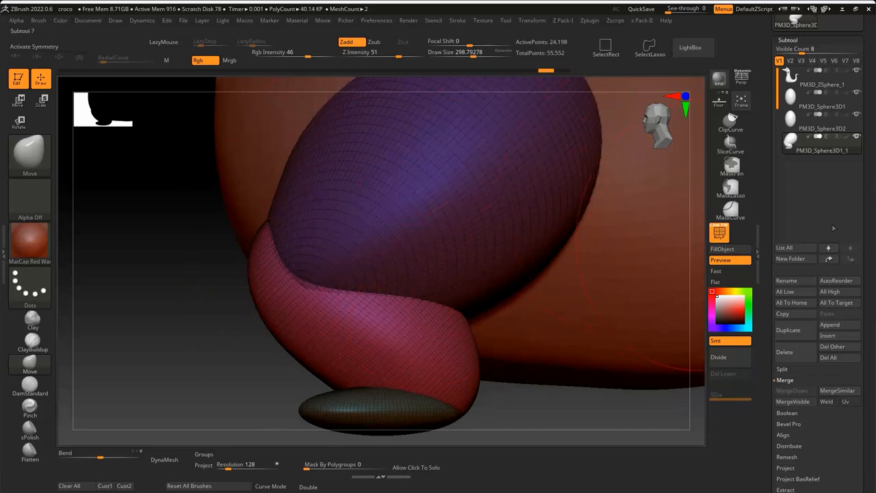
Try regrouping the merged leg's polygroups with Group Visible and Auto Groups, and undo the changes
left_click(790, 39)
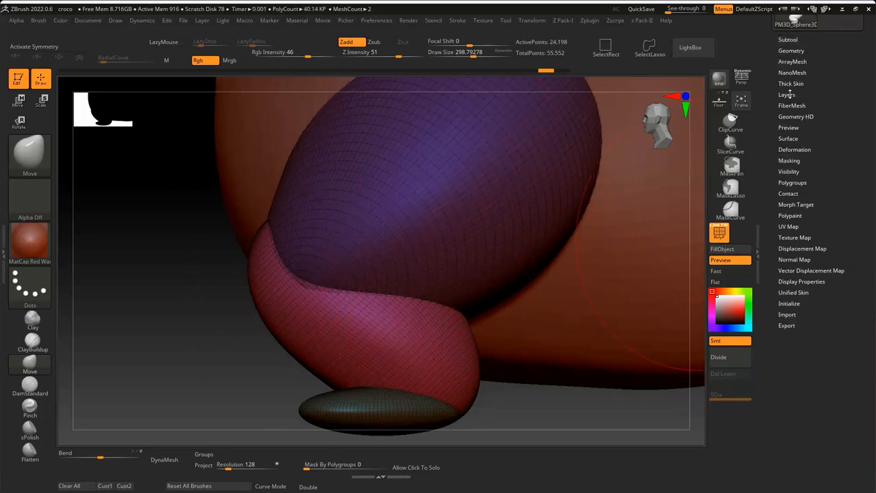
left_click(789, 181)
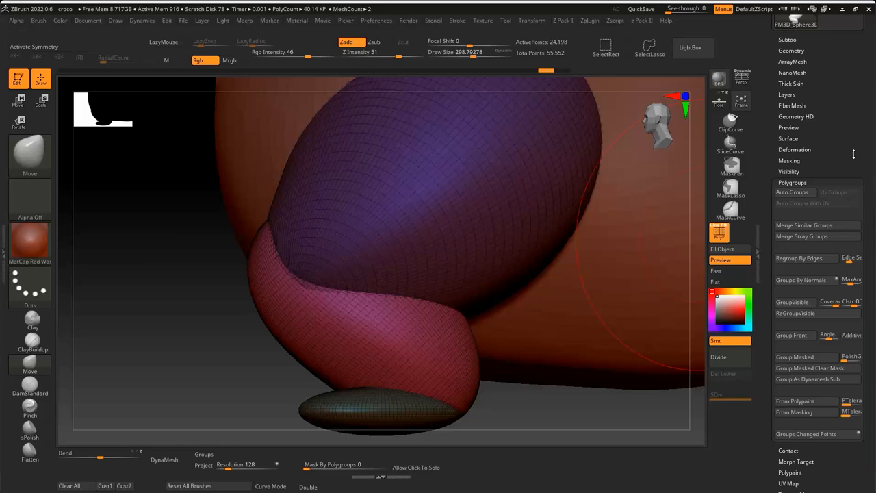
scroll(823, 177, "down", 3)
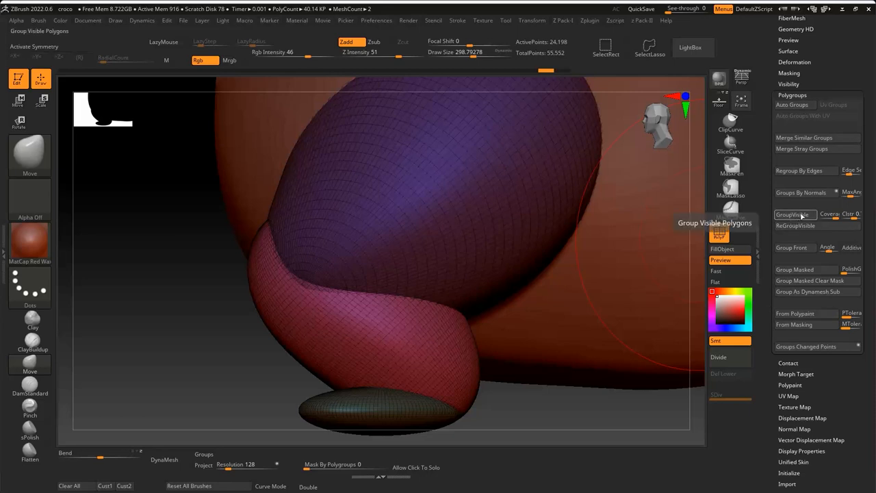
left_click(802, 217)
key("ctrl+z")
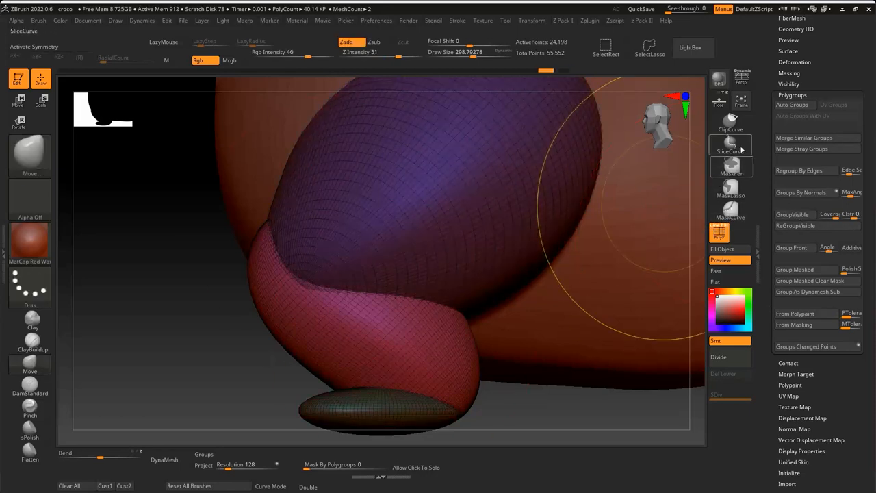
left_click(791, 212)
left_click(793, 107)
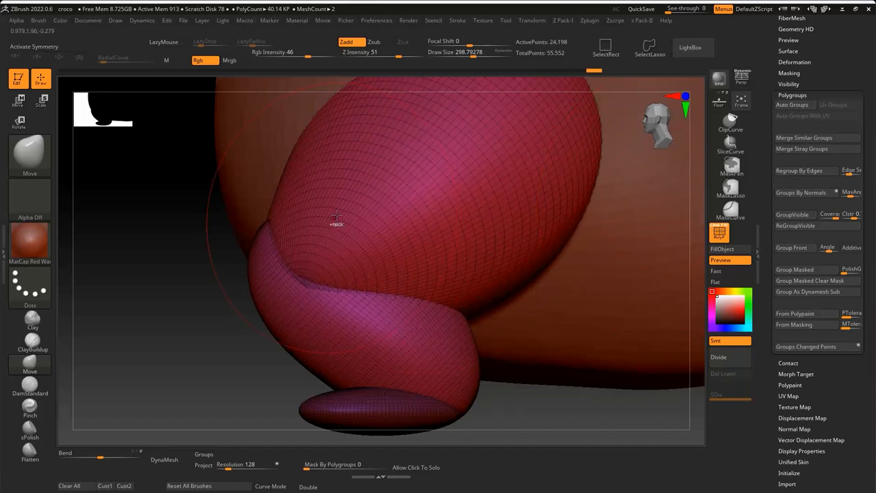
key("ctrl+z")
key("ctrl+z")
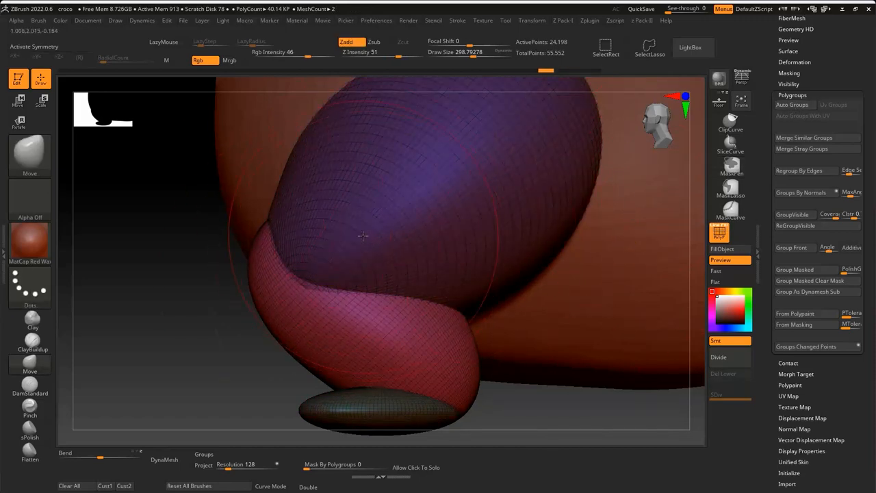
Set the Move brush's Mask By Polygroups to 100 and push the front of the lower leg inward
left_click(40, 22)
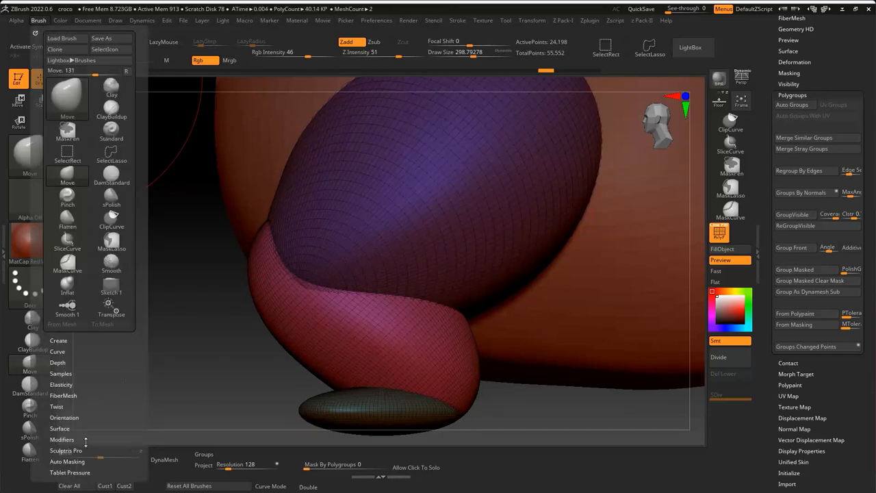
left_click(61, 460)
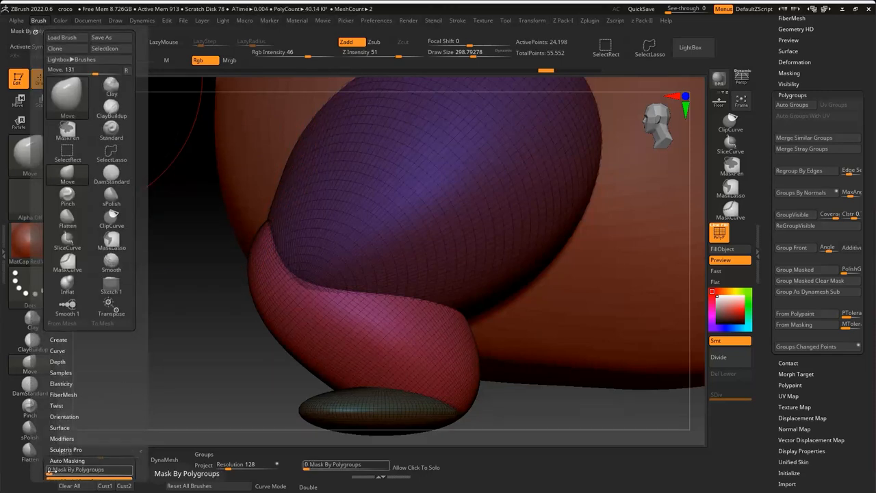
left_click_drag(51, 471, 89, 473)
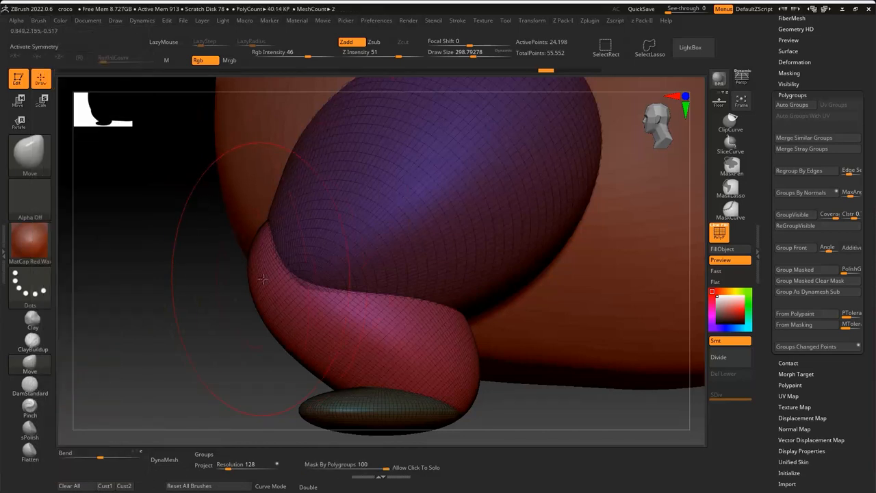
mouse_move(264, 280)
left_mouse_down()
mouse_move(271, 293)
mouse_move(245, 293)
mouse_move(263, 294)
mouse_move(312, 336)
mouse_move(317, 325)
left_mouse_up()
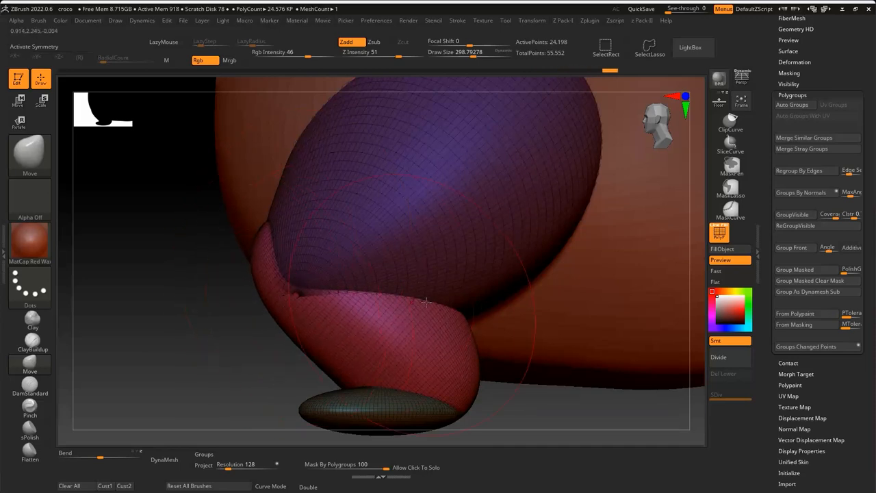
Pull the back of the lower leg and heel outward with the Move brush at draw size about 197
key("s")
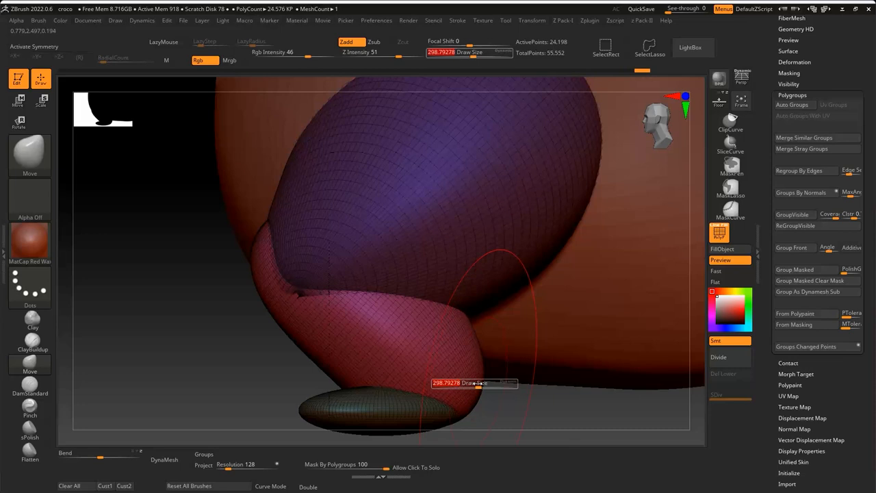
left_click_drag(478, 383, 469, 384)
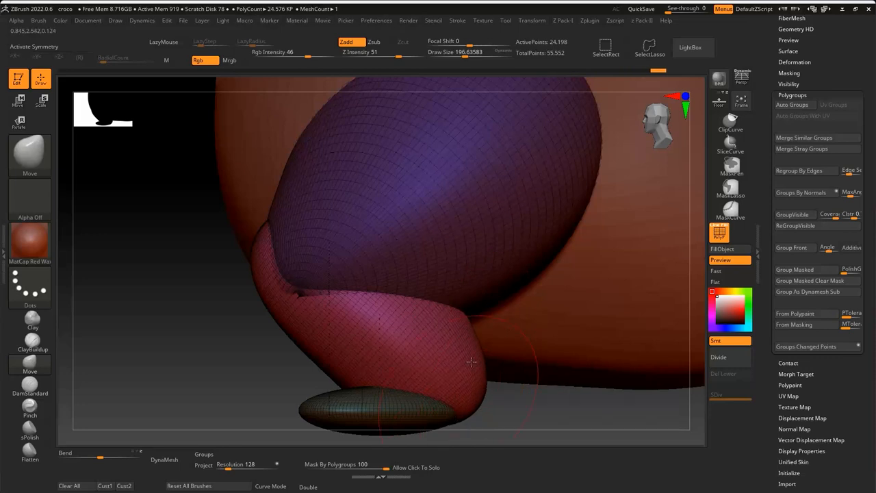
mouse_move(472, 361)
right_mouse_down()
mouse_move(428, 237)
mouse_move(438, 237)
mouse_move(420, 261)
mouse_move(363, 298)
mouse_move(326, 305)
mouse_move(386, 382)
right_mouse_up()
left_click_drag(386, 382, 401, 373)
right_click_drag(348, 347, 338, 214)
Refine the lower leg's outline between thigh and foot with the Move brush at draw size about 223
key("s")
left_click_drag(479, 220, 490, 221)
mouse_move(410, 220)
right_mouse_down()
mouse_move(461, 222)
mouse_move(565, 395)
right_mouse_up()
left_click_drag(474, 329, 473, 323)
right_click_drag(531, 251, 514, 274, "ctrl")
key("s")
left_click_drag(498, 281, 434, 226)
right_click_drag(480, 230, 396, 219)
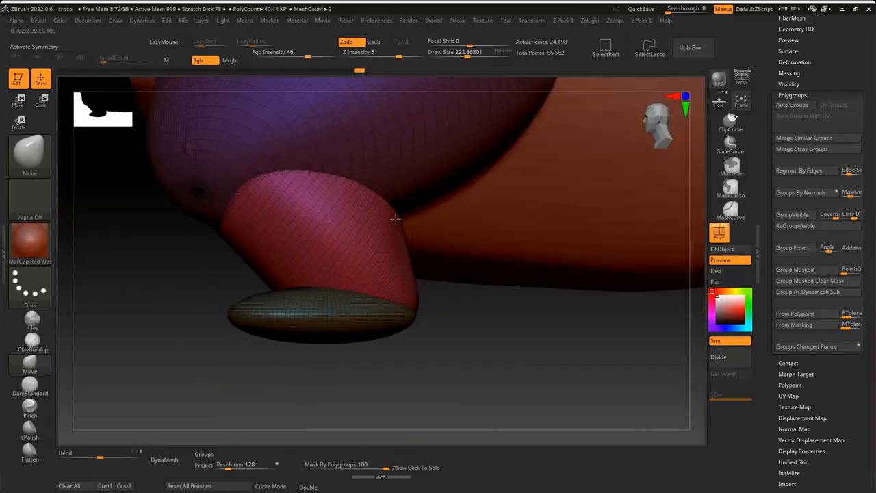
mouse_move(422, 254)
right_mouse_down()
mouse_move(452, 285)
mouse_move(499, 278)
mouse_move(493, 264)
mouse_move(526, 254)
right_mouse_up()
mouse_move(516, 199)
right_mouse_down()
mouse_move(191, 274)
mouse_move(404, 281)
mouse_move(367, 273)
mouse_move(342, 247)
mouse_move(379, 282)
right_mouse_up()
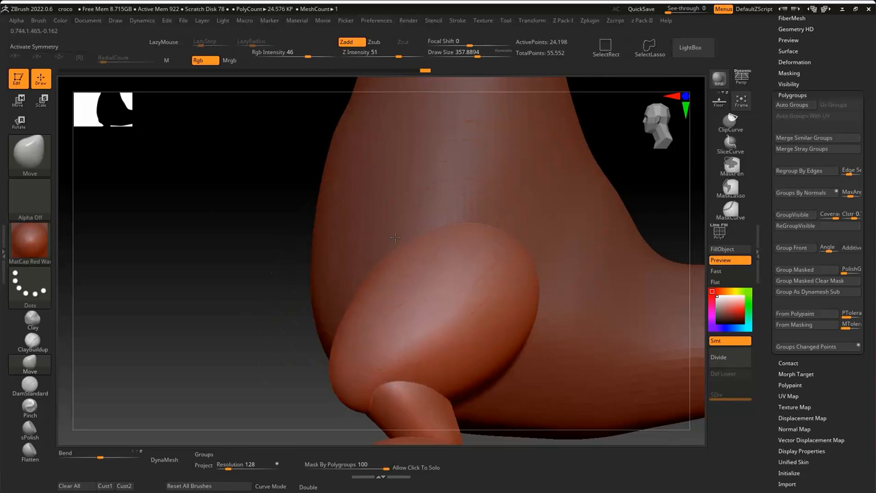
Reshape the front and upper edge of the thigh with the Move brush at draw size about 358
left_click_drag(395, 237, 348, 324)
right_click_drag(341, 329, 349, 281)
mouse_move(566, 295)
right_mouse_down("shift")
mouse_move(497, 363)
mouse_move(497, 262)
mouse_move(497, 294)
right_mouse_up("shift")
mouse_move(387, 189)
left_mouse_down()
mouse_move(374, 189)
mouse_move(367, 241)
left_mouse_up()
Refine the lower leg's contour from several sides with the Move brush at draw sizes about 245 to 268
right_click_drag(439, 255, 338, 254)
key("s")
left_click_drag(338, 254, 343, 254)
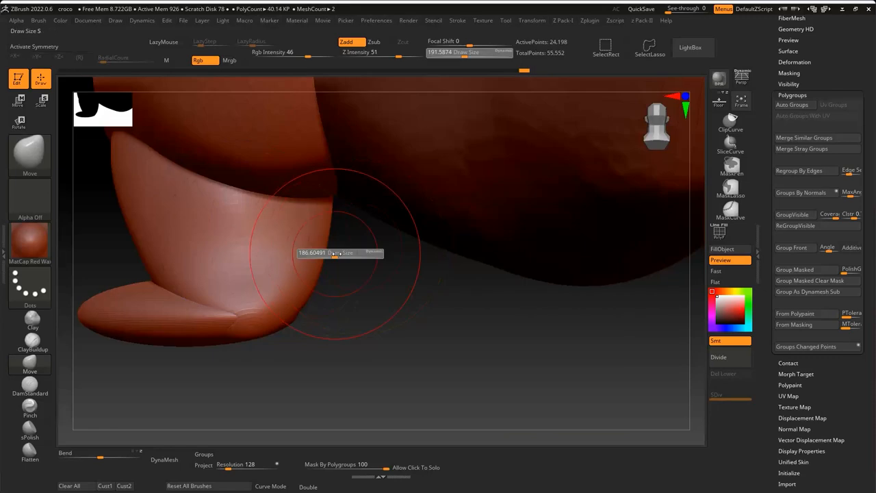
mouse_move(344, 254)
right_mouse_down()
mouse_move(355, 256)
mouse_move(328, 257)
mouse_move(475, 325)
right_mouse_up()
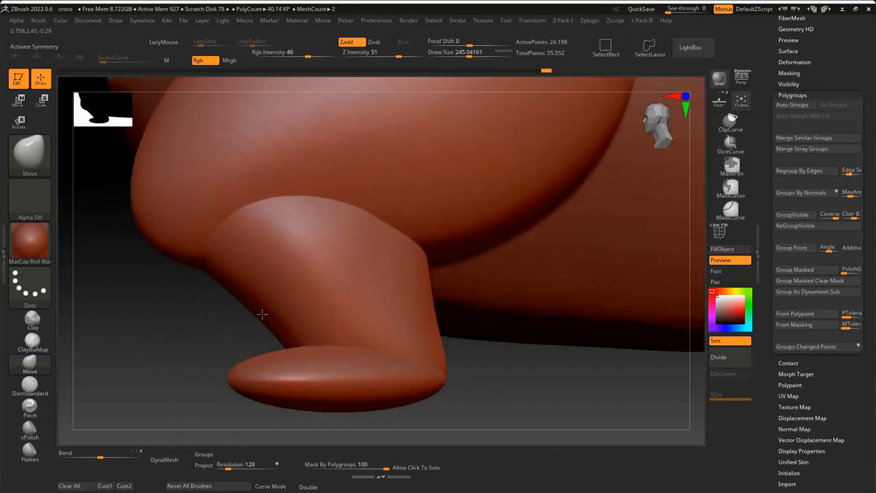
key("s")
mouse_move(417, 293)
left_mouse_down()
mouse_move(429, 293)
mouse_move(419, 308)
left_mouse_up()
right_click_drag(438, 354, 500, 339)
left_click_drag(469, 328, 484, 322)
right_click_drag(484, 315, 521, 277)
left_click_drag(520, 268, 534, 270)
right_click_drag(535, 270, 480, 281)
right_click_drag(479, 281, 377, 340, "ctrl")
Duplicate the leg subtool and mirror one copy to the other side of the body
right_click_drag(575, 180, 521, 235, "alt")
left_click_drag(864, 96, 864, 270)
left_click_drag(814, 103, 815, 137)
left_click(795, 161)
left_click(799, 317)
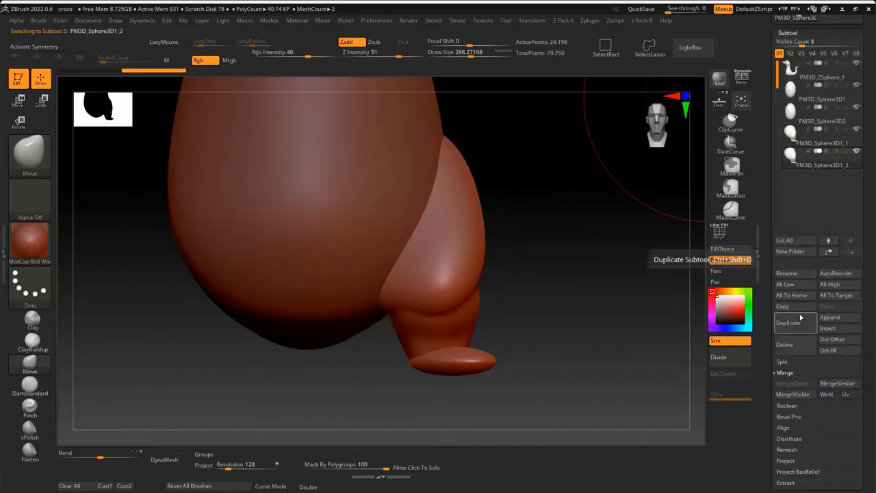
left_click_drag(825, 418, 825, 264)
left_click(795, 323)
right_click_drag(541, 226, 520, 255)
Merge the two mirrored legs down into one subtool and activate symmetry on the X axis
left_click(795, 88)
left_click(791, 186)
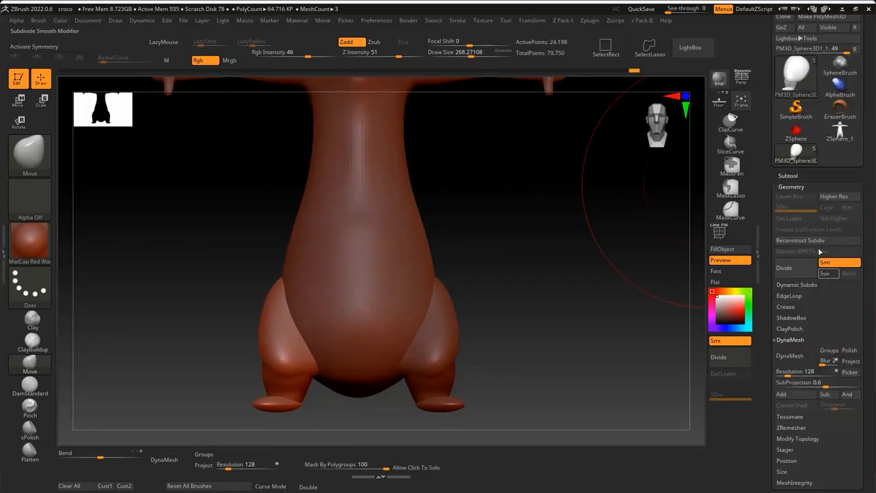
left_click(789, 176)
left_click(801, 137)
left_click(792, 384)
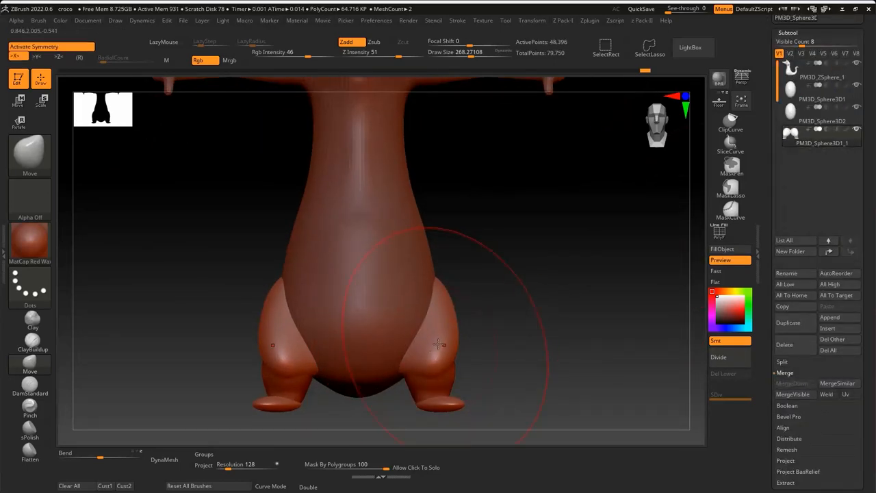
Select the body subtool and slim its sides above the legs with the Move brush at draw size about 460
scroll(459, 328, "up", 3)
left_click(310, 178, "alt")
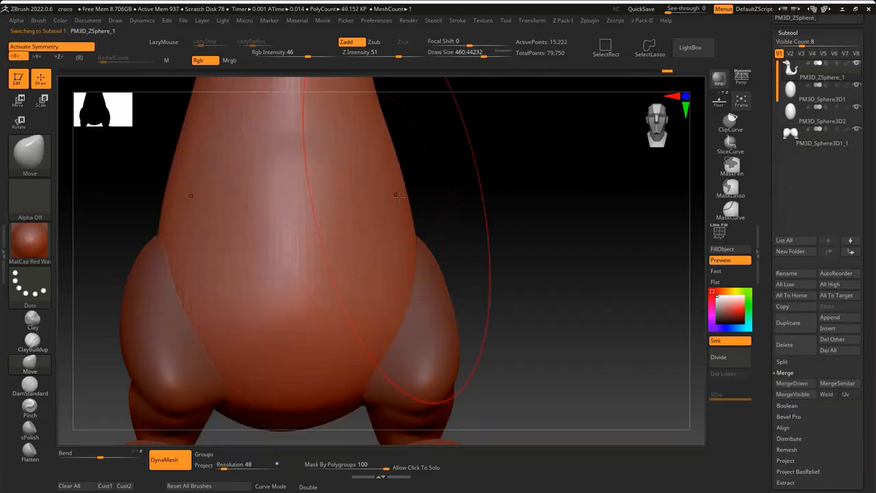
scroll(380, 205, "down", 3)
left_click_drag(394, 199, 380, 201)
scroll(305, 289, "down", 1)
Select the legs subtool and set the Move brush's Mask By Polygroups to 0
left_click(392, 288, "alt")
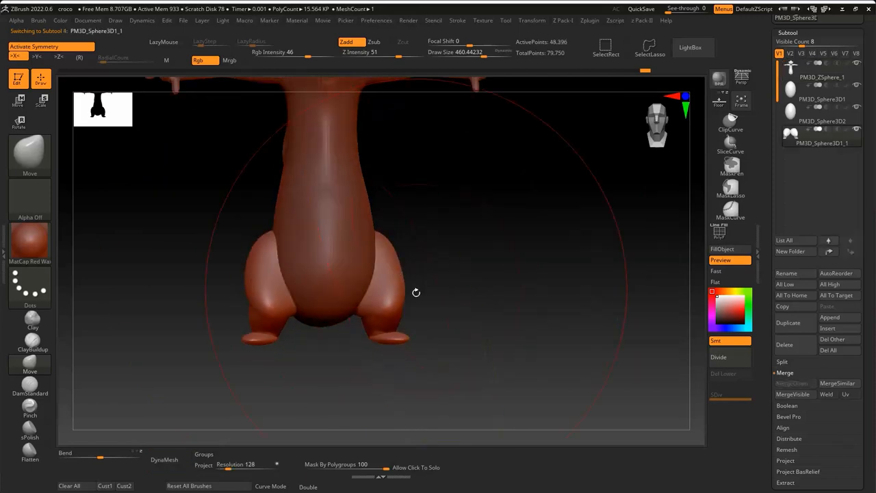
scroll(415, 292, "up", 3)
left_click(39, 21)
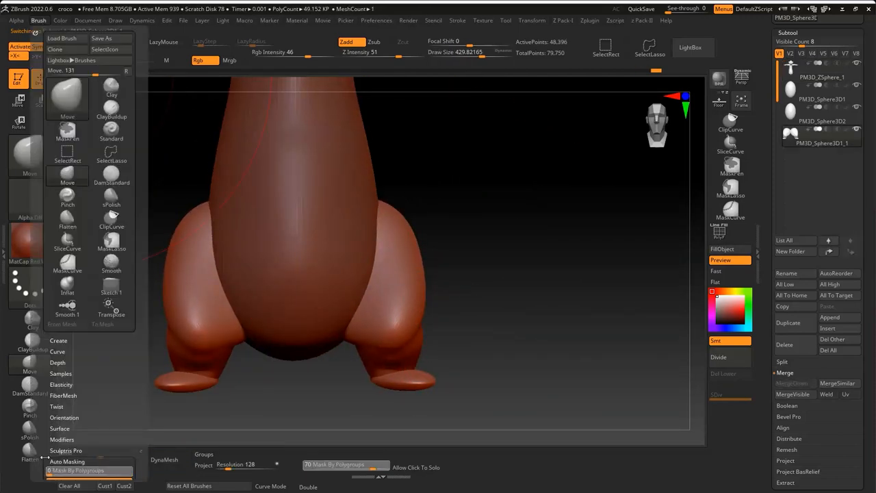
Adjust the legs' placement against the belly with the transform gizmo, then return to draw mode
key("w")
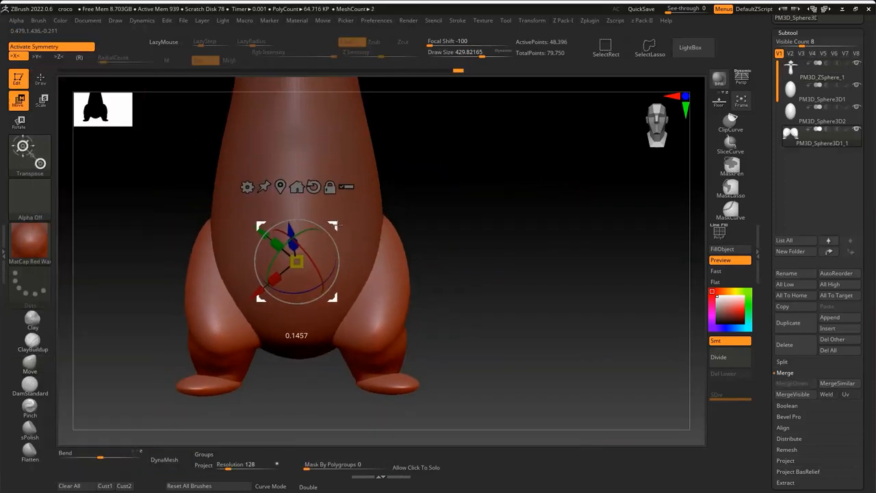
left_click_drag(338, 224, 329, 224)
left_click_drag(495, 223, 413, 224)
key("q")
Turn on the floor display and compare the legs' proportions with the crocodile reference image from several angles
mouse_move(433, 313)
left_mouse_down("alt")
mouse_move(515, 394)
mouse_move(454, 297)
mouse_move(536, 370)
left_mouse_up("alt")
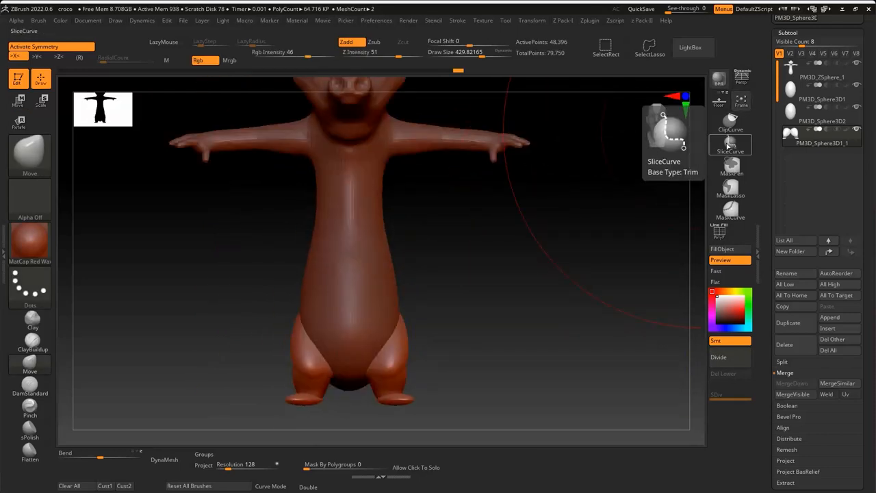
left_click(719, 99)
left_click_drag(612, 239, 538, 360)
left_click_drag(426, 234, 404, 240, "alt")
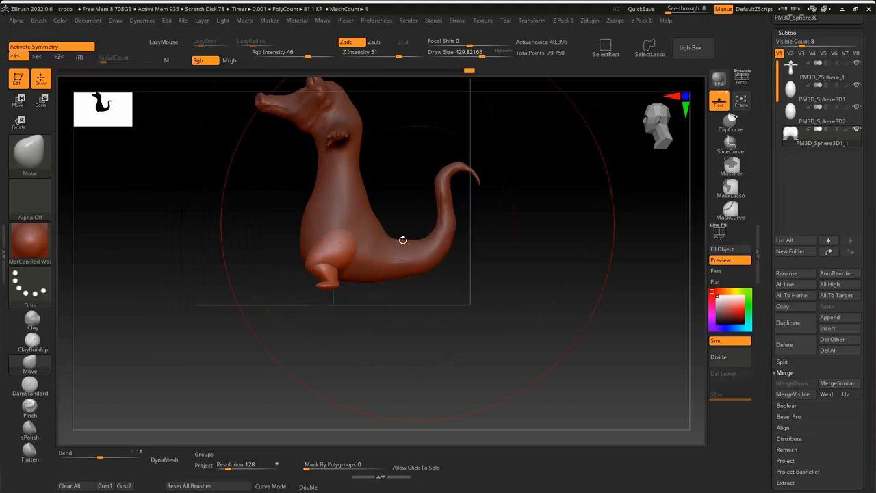
mouse_move(422, 195)
left_mouse_down()
mouse_move(399, 162)
mouse_move(406, 145)
mouse_move(411, 178)
left_mouse_up()
key("s")
mouse_move(411, 178)
left_mouse_down("alt")
mouse_move(417, 240)
mouse_move(410, 242)
left_mouse_up("alt")
mouse_move(479, 242)
left_mouse_down()
mouse_move(527, 236)
mouse_move(406, 229)
mouse_move(499, 221)
left_mouse_up()
left_click_drag(493, 180, 520, 339, "shift")
key("s")
mouse_move(480, 359)
left_mouse_down()
mouse_move(493, 378)
mouse_move(528, 317)
mouse_move(685, 274)
mouse_move(587, 293)
mouse_move(395, 280)
mouse_move(394, 256)
mouse_move(411, 238)
left_mouse_up()
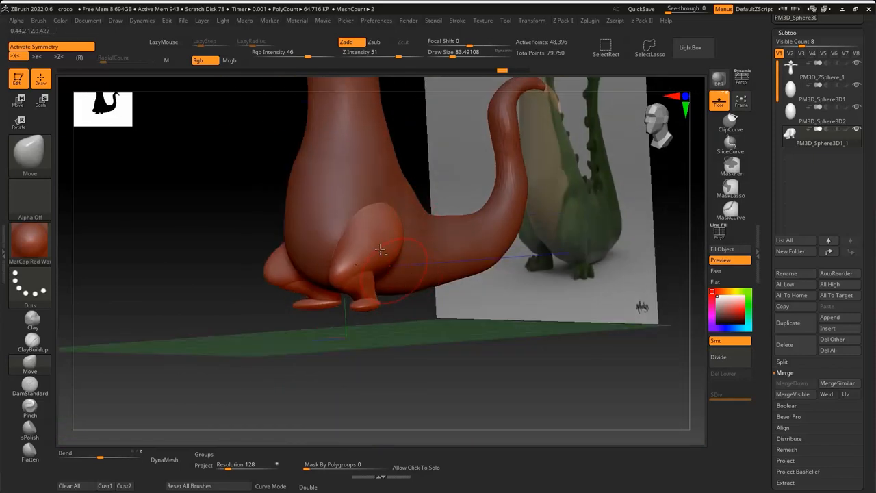
Set Mask By Polygroups to 100 and check the legs' polygroups with the polyframe display
left_click(39, 20)
left_click_drag(76, 471, 134, 471)
right_click_drag(356, 137, 356, 195, "ctrl")
key("shift+f")
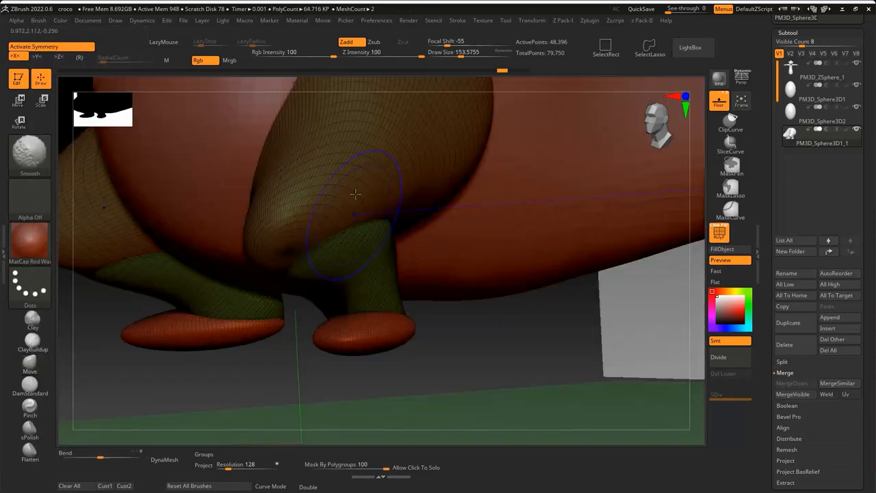
key("shift+f")
Widen the front of the feet with the Move brush at draw size about 149, undoing one stroke
key("s")
mouse_move(345, 225)
right_mouse_down()
mouse_move(358, 252)
mouse_move(391, 201)
mouse_move(413, 188)
mouse_move(362, 303)
mouse_move(274, 308)
mouse_move(352, 274)
mouse_move(416, 274)
mouse_move(494, 290)
mouse_move(476, 322)
mouse_move(507, 329)
mouse_move(520, 356)
mouse_move(513, 342)
mouse_move(398, 292)
mouse_move(630, 292)
mouse_move(370, 255)
right_mouse_up()
left_click_drag(372, 225, 381, 251)
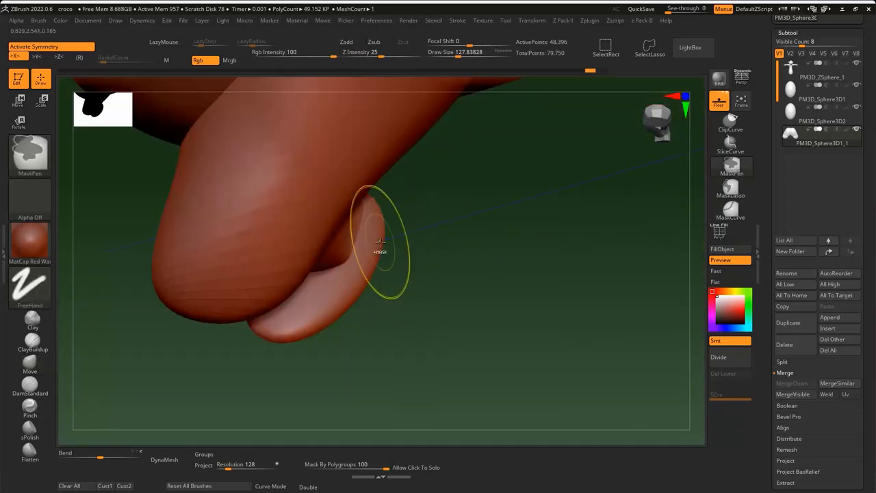
key("ctrl+z")
key("bracketright")
mouse_move(380, 251)
right_mouse_down()
mouse_move(345, 196)
mouse_move(311, 235)
mouse_move(342, 217)
mouse_move(269, 285)
mouse_move(260, 317)
mouse_move(226, 317)
mouse_move(397, 284)
mouse_move(393, 267)
mouse_move(452, 221)
mouse_move(425, 350)
mouse_move(456, 211)
mouse_move(438, 231)
mouse_move(398, 241)
mouse_move(391, 226)
mouse_move(372, 234)
mouse_move(272, 231)
right_mouse_up()
scroll(397, 285, "up", 3)
scroll(398, 241, "up", 3)
key("s")
key("s")
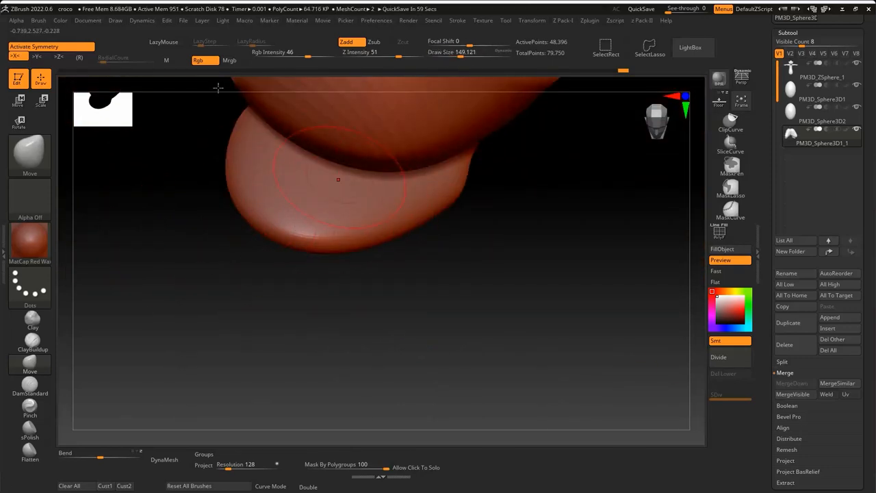
Pull three toes out of the front of each foot with the Move brush at draw size about 192
mouse_move(233, 169)
right_mouse_down()
mouse_move(135, 239)
mouse_move(261, 303)
mouse_move(471, 350)
right_mouse_up()
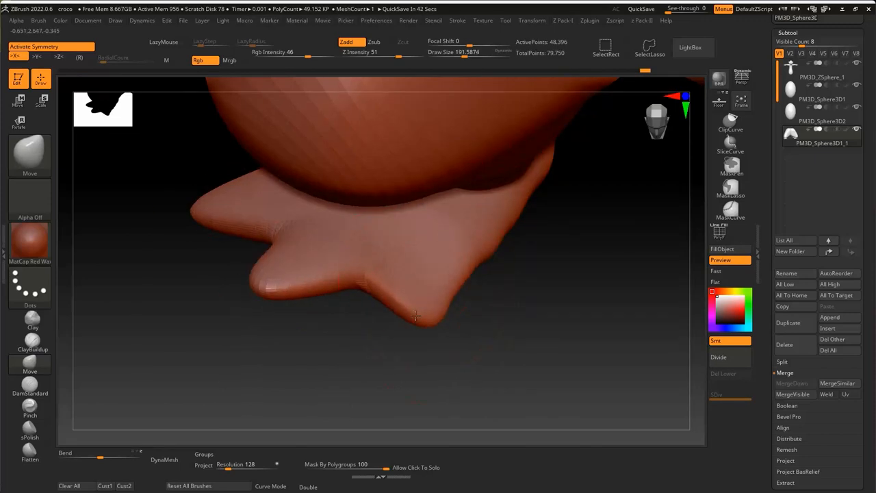
mouse_move(415, 316)
right_mouse_down()
mouse_move(170, 276)
mouse_move(253, 244)
mouse_move(247, 345)
mouse_move(256, 265)
right_mouse_up()
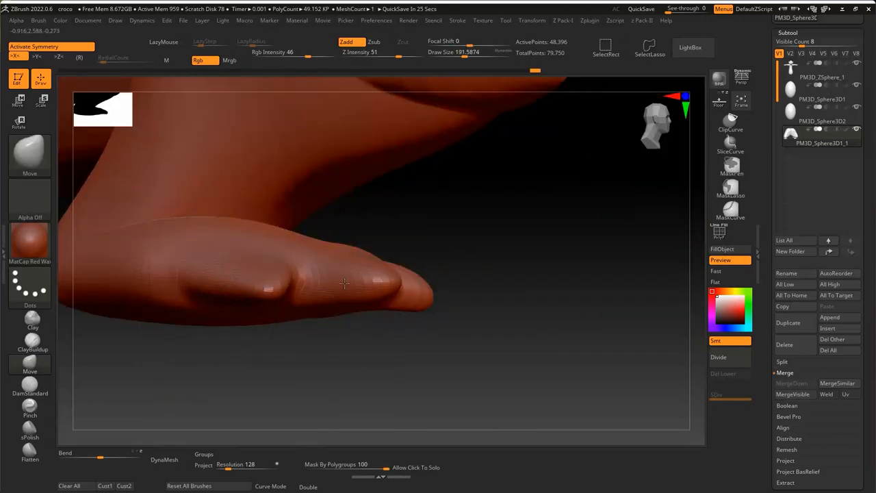
mouse_move(343, 283)
right_mouse_down()
mouse_move(454, 329)
mouse_move(259, 268)
mouse_move(215, 286)
right_mouse_up()
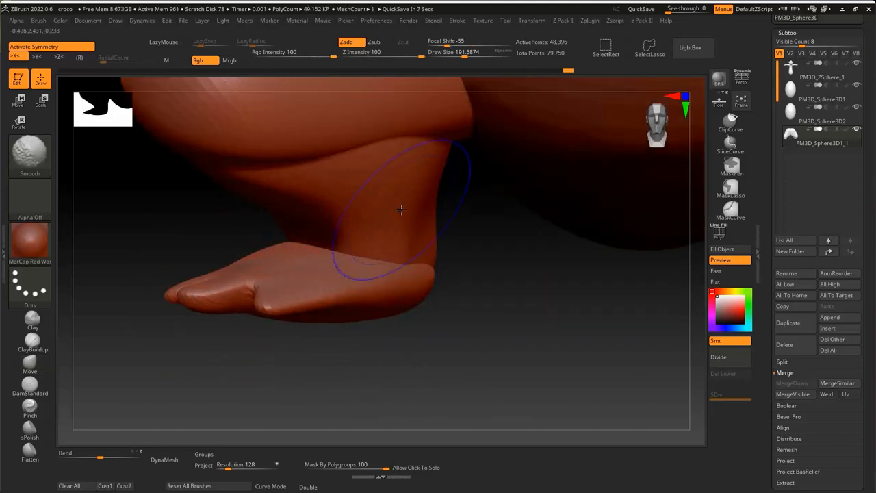
Smooth the leg and thicken the toes into rounded tips with the Move brush at draw sizes about 108 and 80
mouse_move(451, 250)
right_mouse_down()
mouse_move(357, 209)
mouse_move(294, 294)
mouse_move(411, 293)
mouse_move(189, 180)
mouse_move(522, 264)
mouse_move(310, 271)
right_mouse_up()
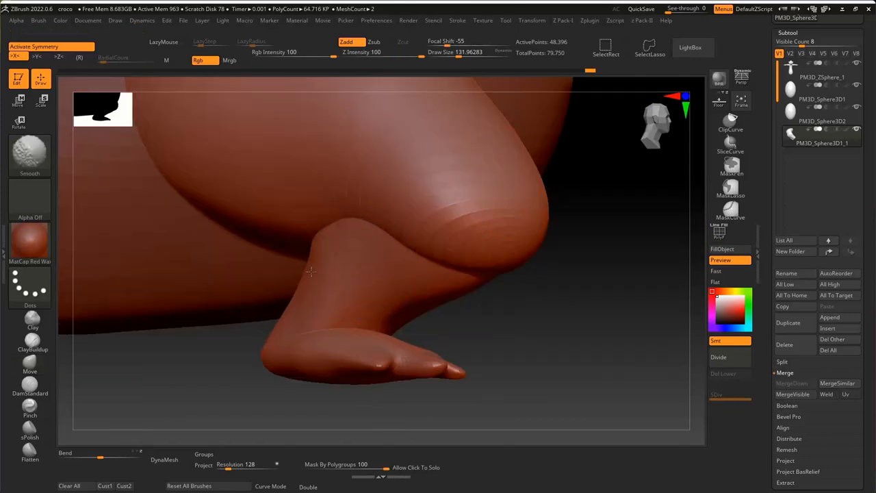
mouse_move(539, 262)
right_mouse_down()
mouse_move(555, 314)
mouse_move(466, 254)
mouse_move(434, 268)
right_mouse_up()
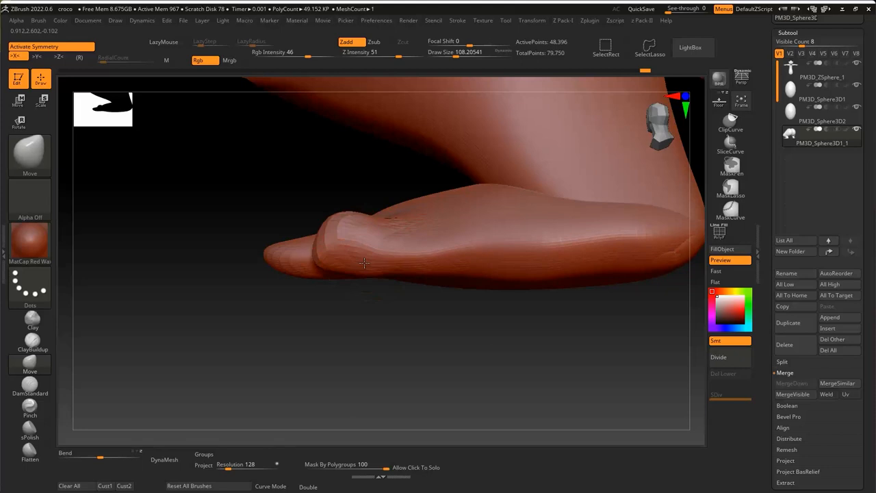
mouse_move(340, 219)
right_mouse_down()
mouse_move(255, 230)
mouse_move(292, 242)
mouse_move(257, 269)
right_mouse_up()
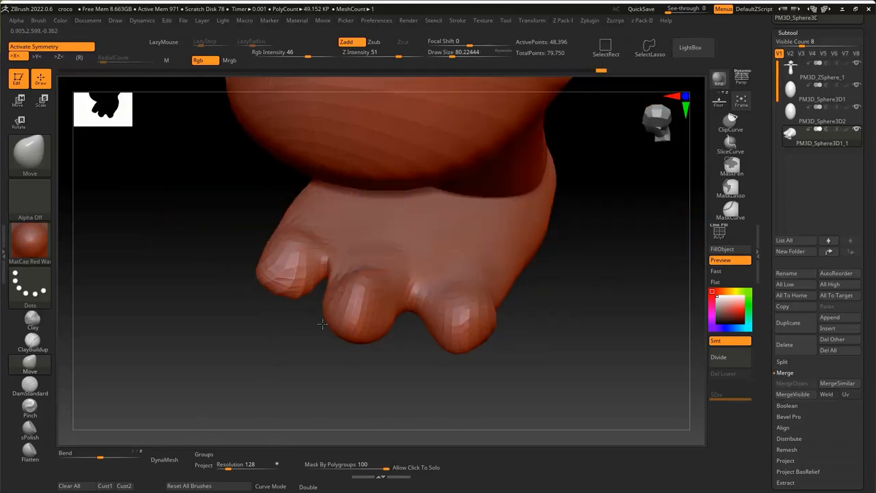
Duplicate the legs subtool as a backup copy and inspect the whole character with its legs
right_click_drag(322, 324, 608, 191, "ctrl")
left_click(788, 323)
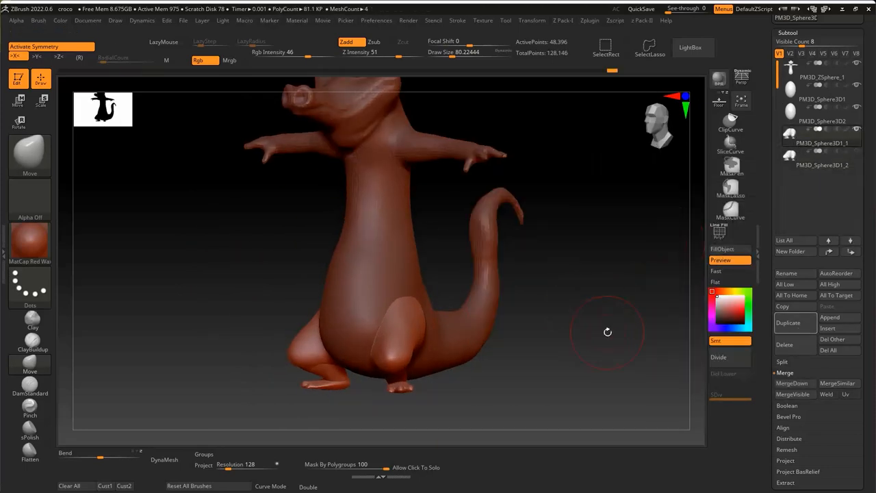
right_click_drag(575, 305, 472, 267)
right_click_drag(338, 282, 623, 321, "alt")
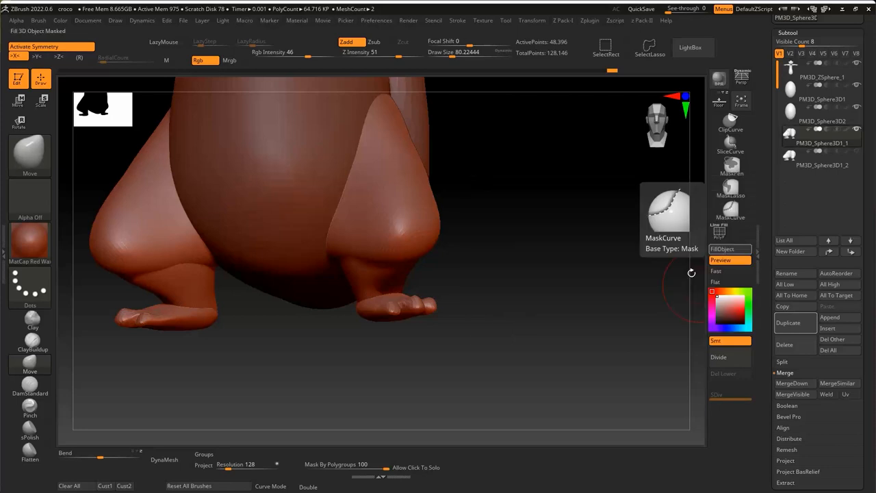
right_click_drag(579, 289, 674, 281)
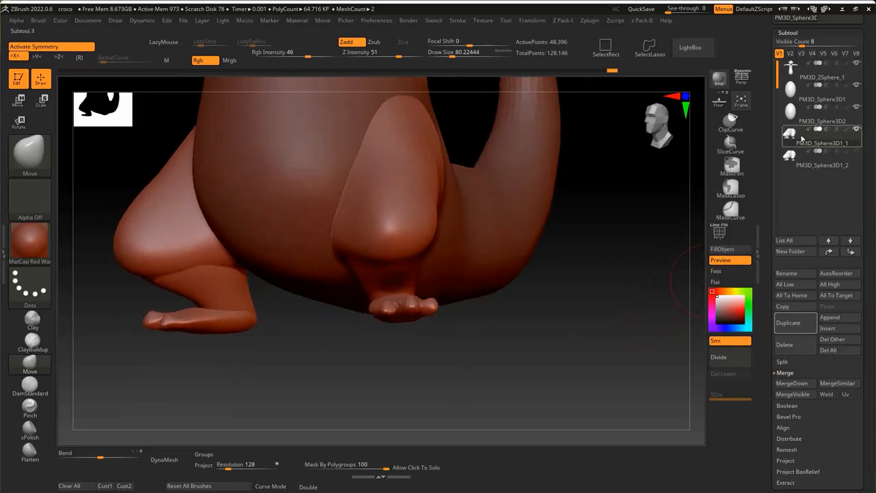
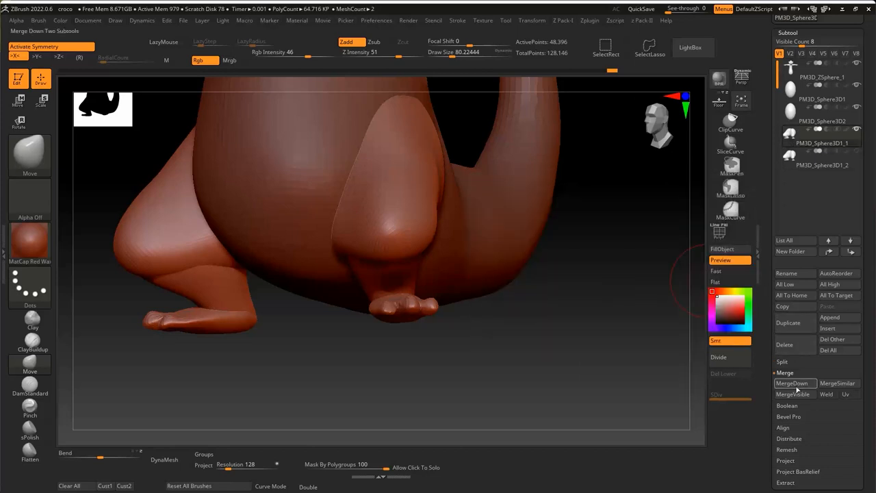
Fuse the leg parts with DynaMesh at resolution 128, undoing a first attempt at resolution 64
left_click_drag(866, 280, 856, 52)
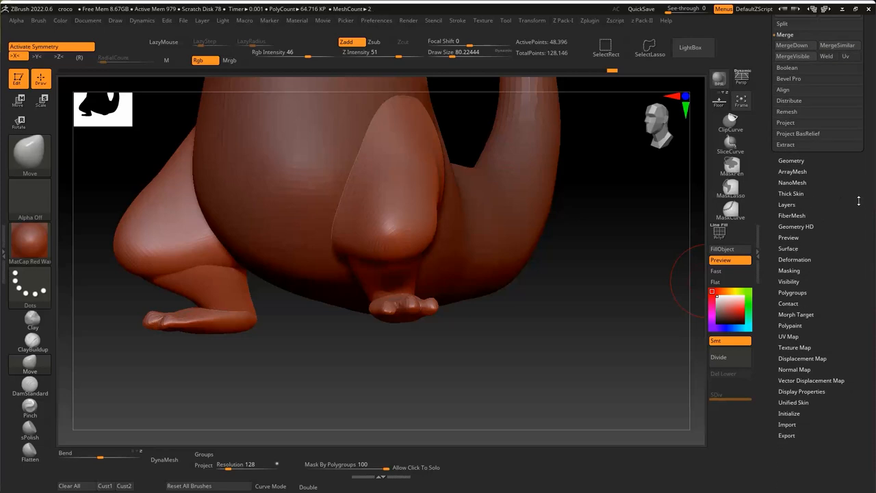
left_click(798, 161)
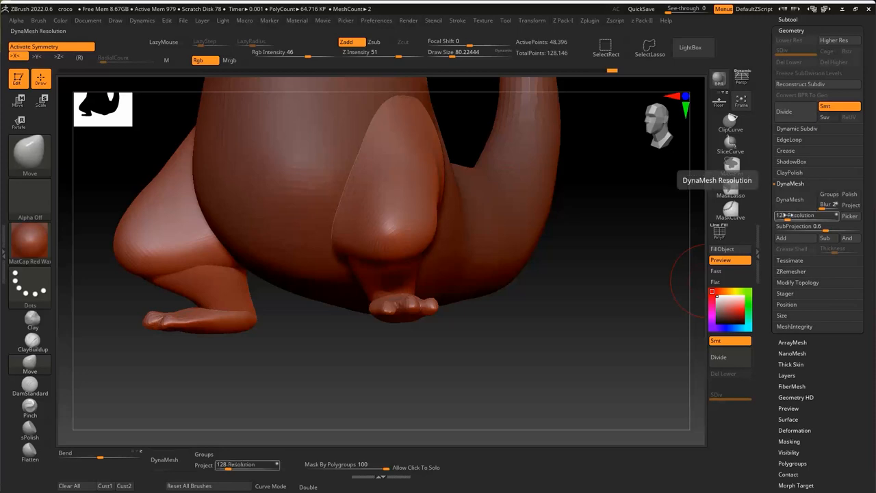
left_click_drag(786, 217, 784, 216)
left_click(791, 200)
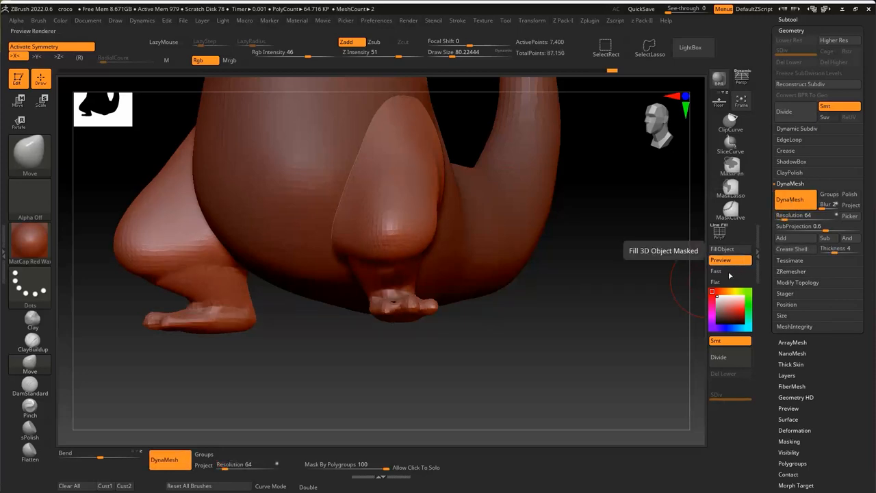
key("ctrl+z")
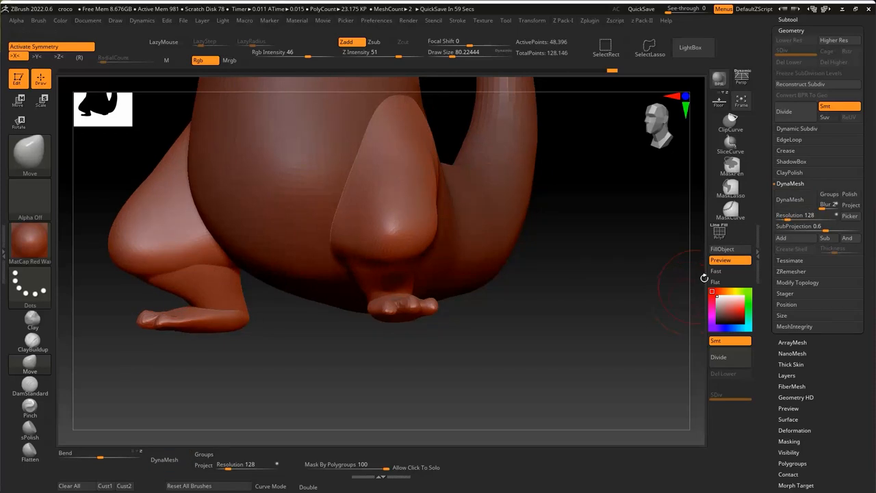
left_click(790, 208)
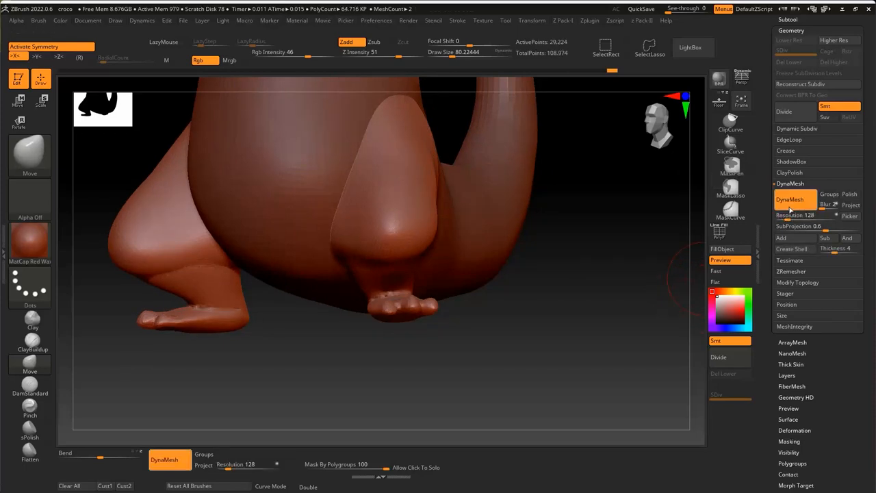
Smooth the seam between the thigh and the lower leg with the Smooth brush at draw size about 101
mouse_move(570, 307)
left_mouse_down()
mouse_move(589, 325)
mouse_move(532, 311)
mouse_move(595, 335)
mouse_move(613, 309)
mouse_move(562, 290)
mouse_move(619, 264)
mouse_move(619, 274)
left_mouse_up()
key("s")
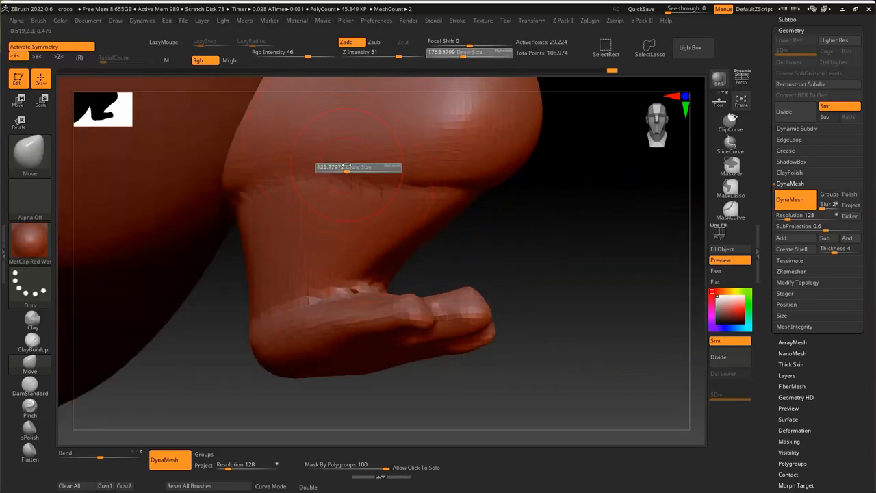
left_click_drag(347, 166, 343, 167)
key("shift")
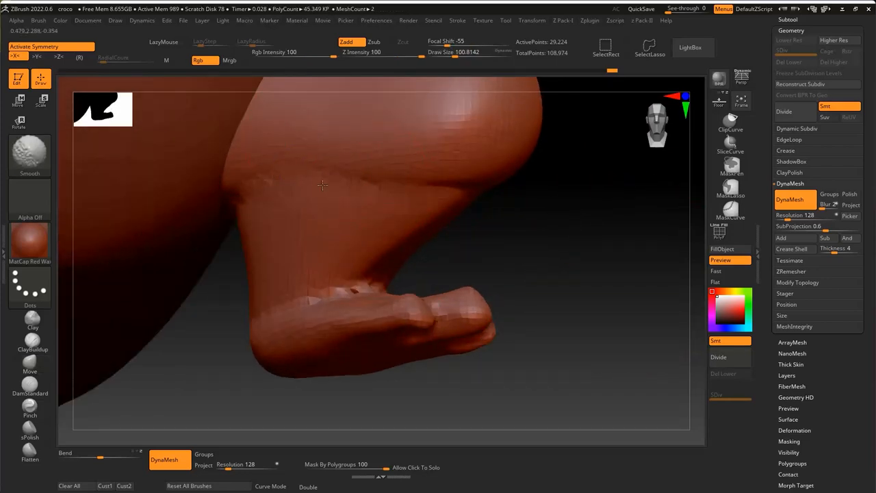
left_click_drag(503, 174, 468, 155)
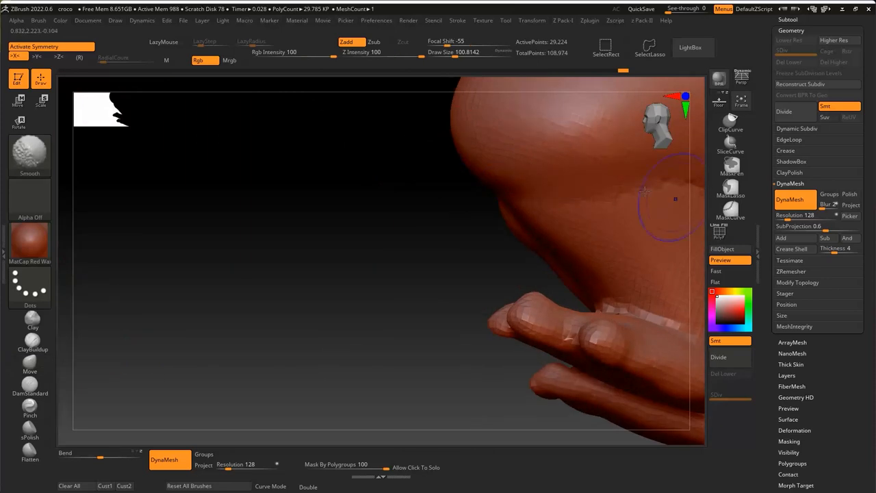
right_click_drag(644, 192, 507, 182)
right_click_drag(602, 180, 438, 213)
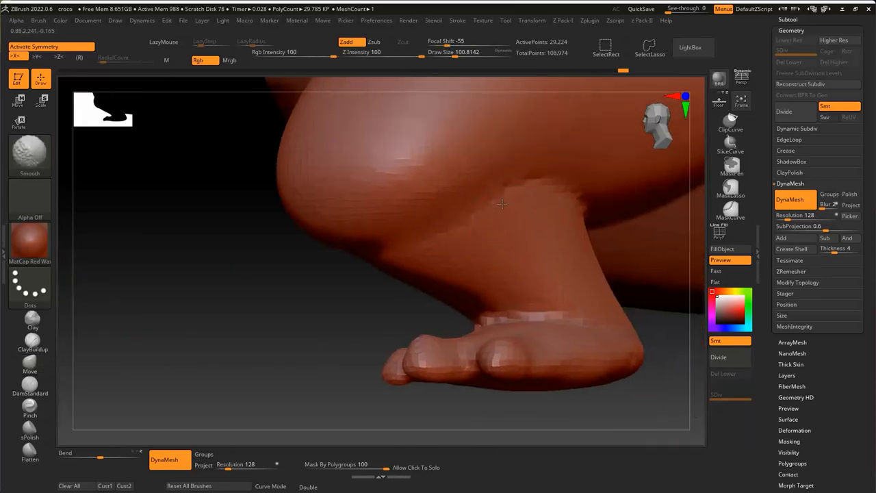
Set Mask By Polygroups to 0 and smooth the knee joint on the outer and inner sides of the leg
key("shift+f")
key("shift+f")
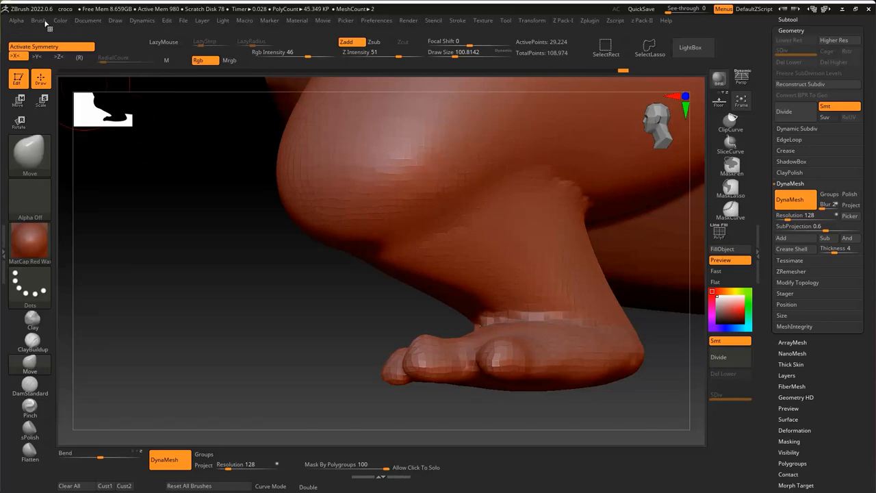
left_click(40, 21)
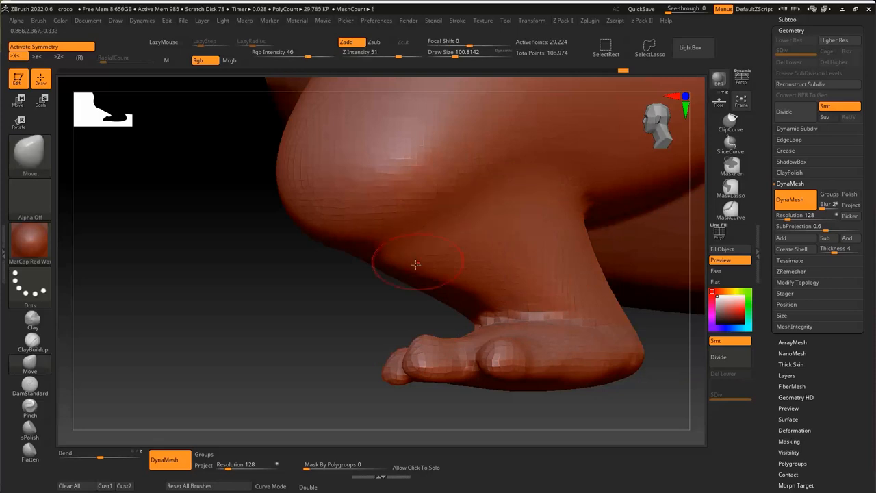
mouse_move(416, 264)
right_mouse_down()
mouse_move(527, 215)
mouse_move(589, 205)
right_mouse_up()
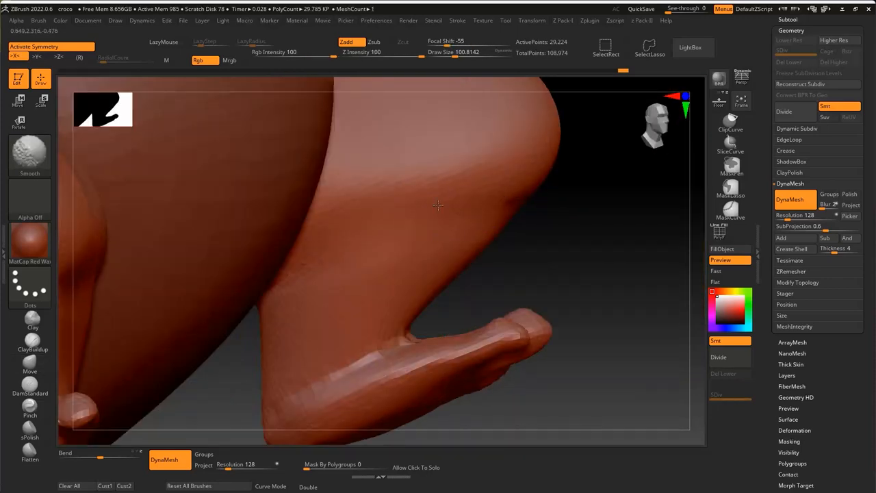
right_click_drag(497, 236, 479, 280)
right_click(478, 281)
right_click_drag(426, 172, 434, 202)
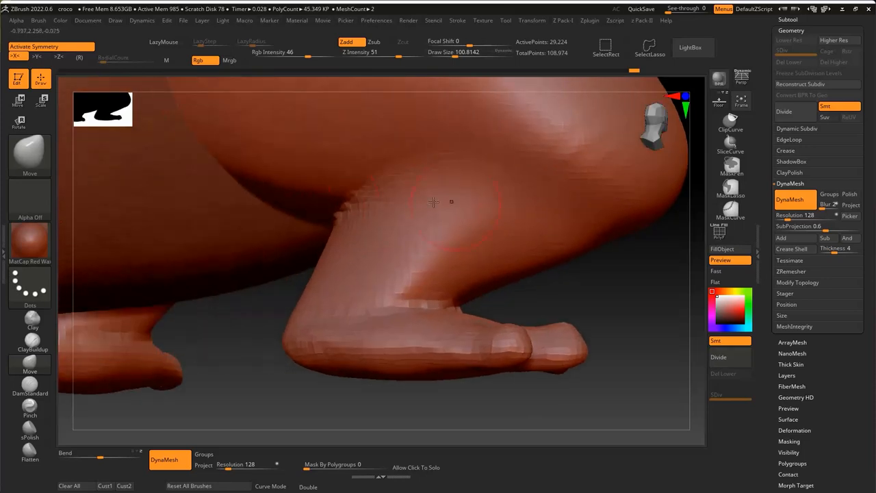
Carve a crease behind the knee under the thigh with the DamStandard brush and soften it
left_click(30, 384)
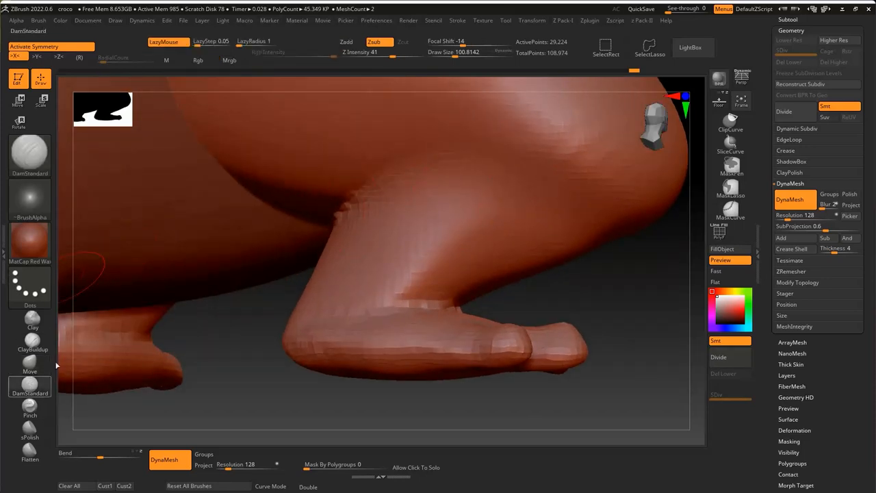
right_click_drag(219, 268, 267, 221)
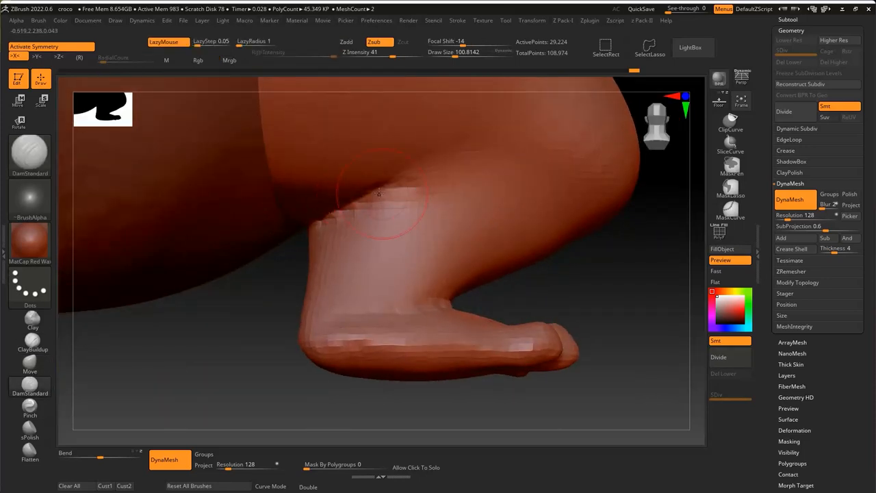
right_click_drag(469, 187, 437, 185)
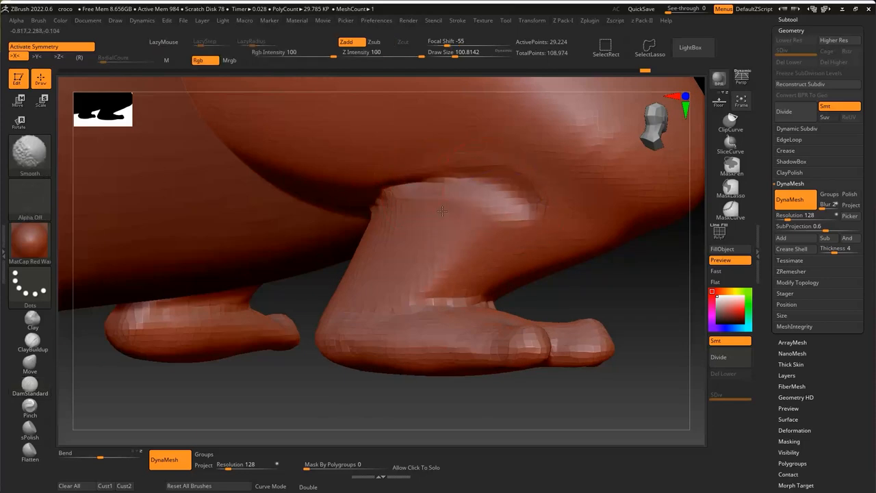
mouse_move(516, 220)
right_mouse_down("ctrl")
mouse_move(503, 191)
mouse_move(420, 194)
right_mouse_up("ctrl")
Reshape the thigh and knee with the Move brush at draw sizes about 217 and 280
left_click(30, 364)
mouse_move(505, 147)
right_mouse_down("ctrl")
mouse_move(507, 177)
mouse_move(467, 169)
right_mouse_up("ctrl")
key("s")
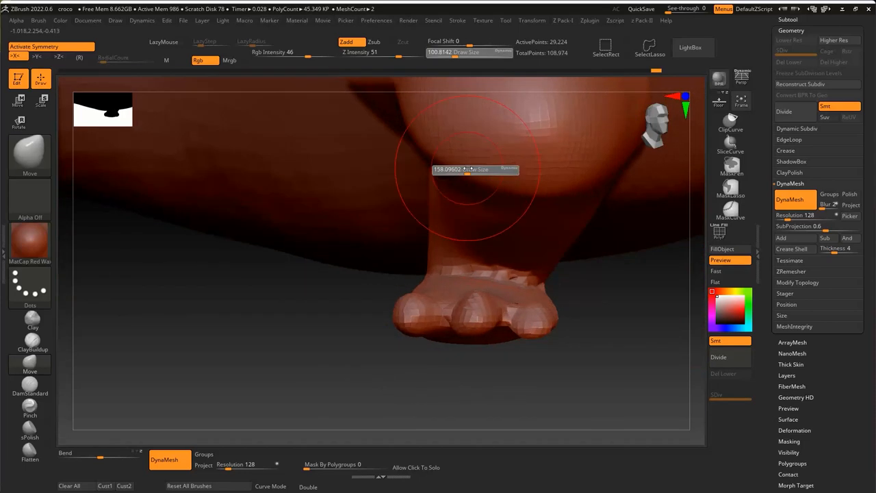
mouse_move(428, 142)
right_mouse_down()
mouse_move(401, 215)
mouse_move(377, 249)
right_mouse_up()
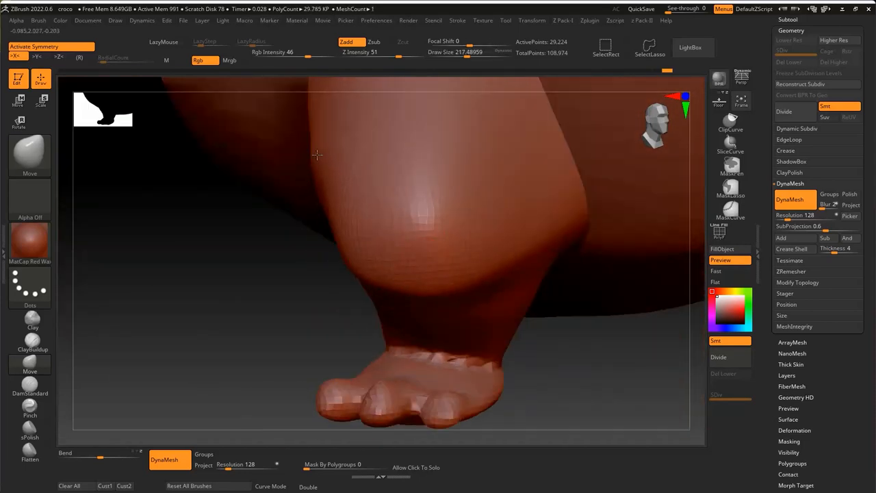
right_click_drag(317, 155, 460, 117)
key("s")
left_click_drag(445, 134, 451, 134)
right_click_drag(451, 133, 350, 198)
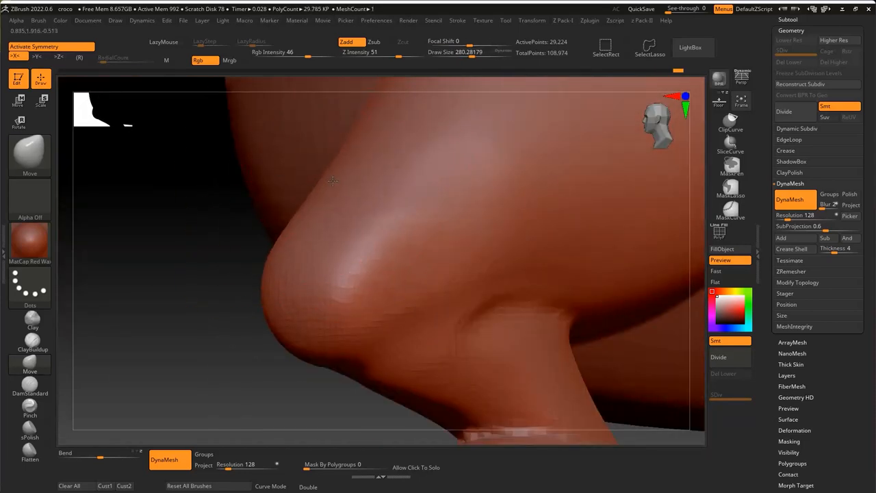
left_click_drag(333, 181, 336, 182)
mouse_move(336, 182)
right_mouse_down()
mouse_move(447, 153)
mouse_move(438, 243)
right_mouse_up()
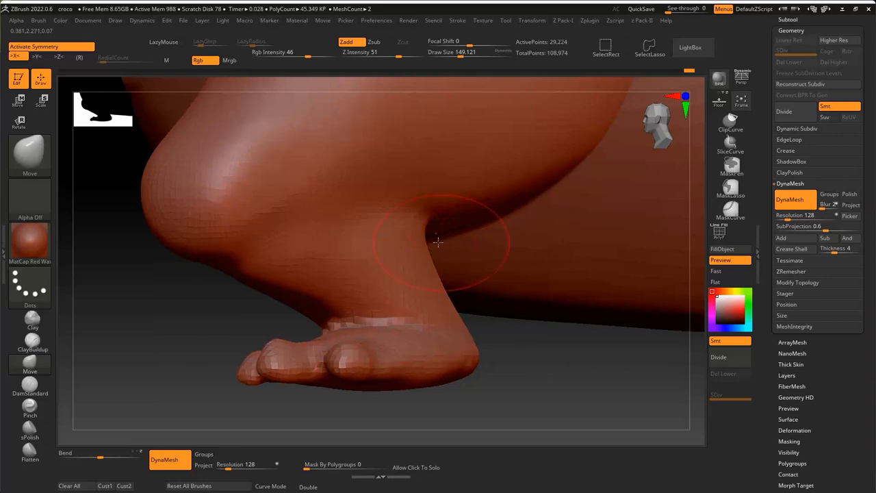
Adjust the hollow behind the knee and the lower leg with the Move brush at draw sizes about 149 and 293
left_click_drag(424, 232, 424, 223)
mouse_move(424, 223)
right_mouse_down()
mouse_move(418, 246)
mouse_move(450, 203)
mouse_move(387, 231)
right_mouse_up()
left_click_drag(350, 241, 348, 242)
right_click_drag(348, 241, 354, 229)
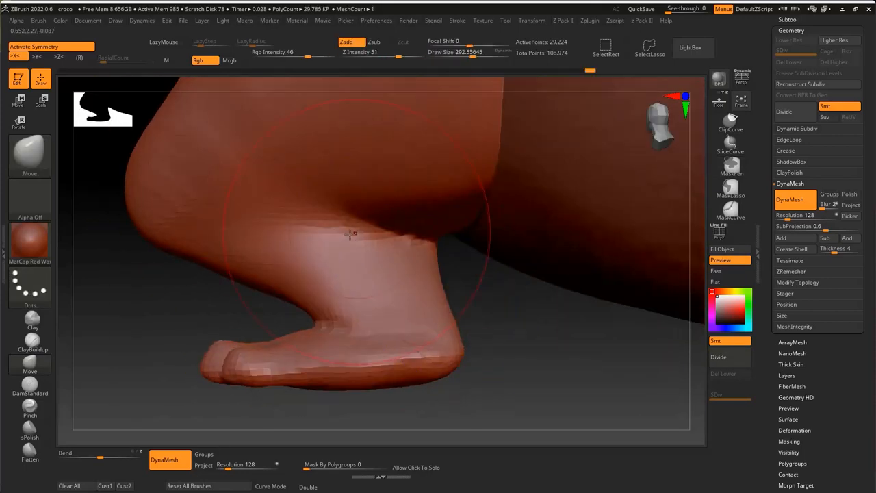
right_click_drag(404, 288, 445, 270, "shift")
key("s")
left_click_drag(446, 270, 442, 270)
Refine the shape of the toes and front of the foot with the Move brush at draw sizes about 116 and 132
mouse_move(443, 288)
right_mouse_down("shift")
mouse_move(422, 333)
mouse_move(354, 317)
mouse_move(397, 288)
mouse_move(296, 252)
right_mouse_up("shift")
key("s")
left_click_drag(297, 252, 293, 252)
mouse_move(306, 265)
right_mouse_down()
mouse_move(291, 208)
mouse_move(323, 146)
mouse_move(338, 178)
mouse_move(286, 354)
right_mouse_up()
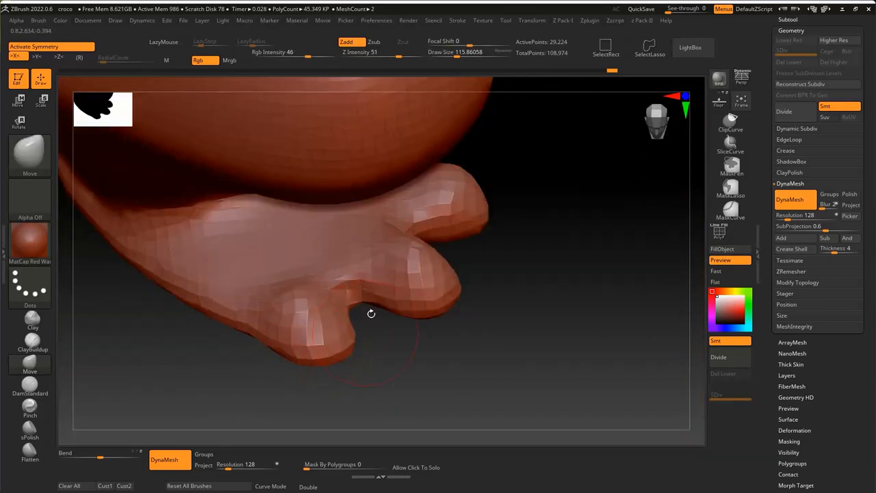
right_click_drag(371, 312, 329, 269)
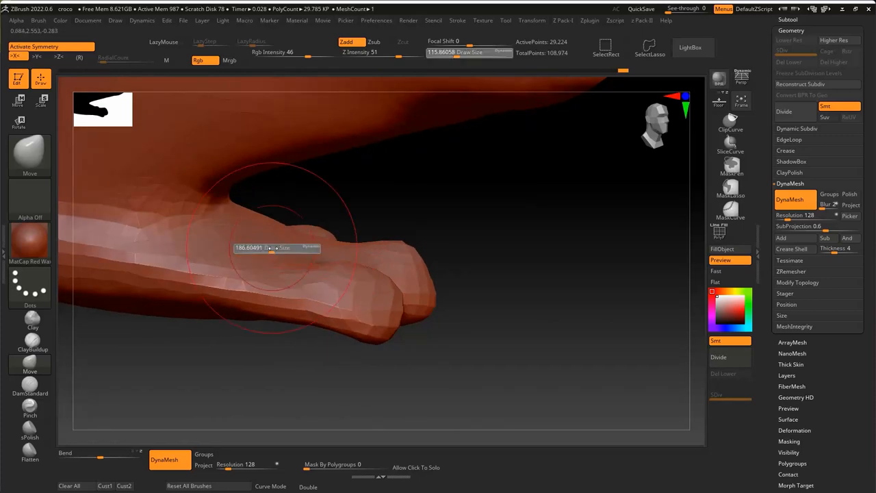
left_click_drag(309, 264, 301, 259)
mouse_move(302, 259)
right_mouse_down()
mouse_move(356, 264)
mouse_move(317, 264)
mouse_move(338, 247)
mouse_move(342, 260)
mouse_move(426, 284)
mouse_move(329, 308)
right_mouse_up()
Build up volume on the toes with the ClayBuildup brush at draw size about 132 and refresh the legs' DynaMesh
left_click(33, 341)
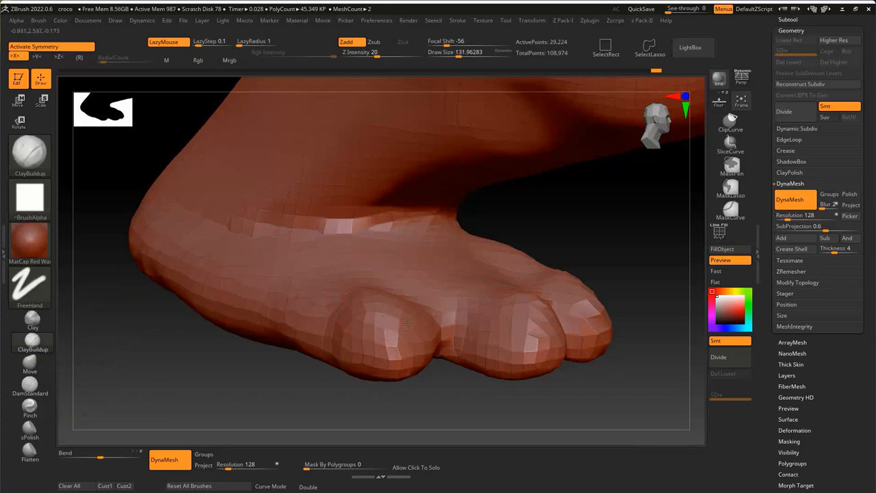
right_click_drag(482, 303, 493, 251)
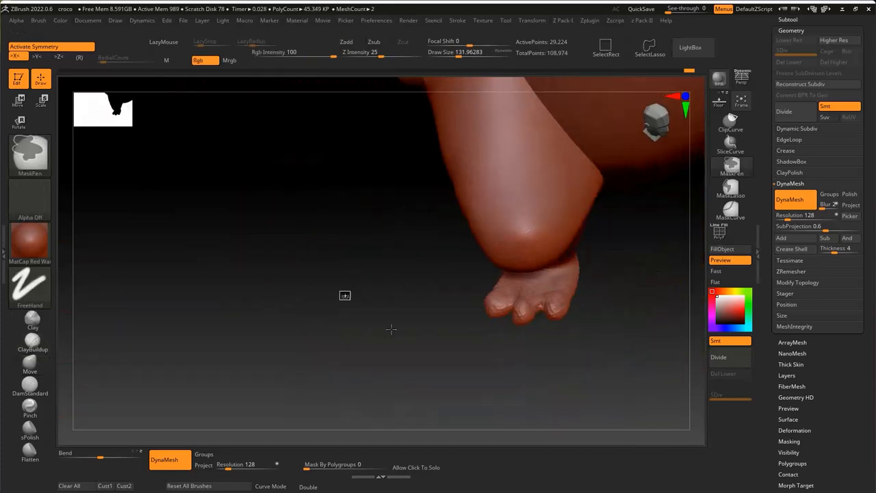
mouse_move(391, 329)
right_mouse_down()
mouse_move(413, 327)
mouse_move(268, 252)
mouse_move(274, 294)
mouse_move(390, 301)
mouse_move(428, 242)
mouse_move(302, 305)
right_mouse_up()
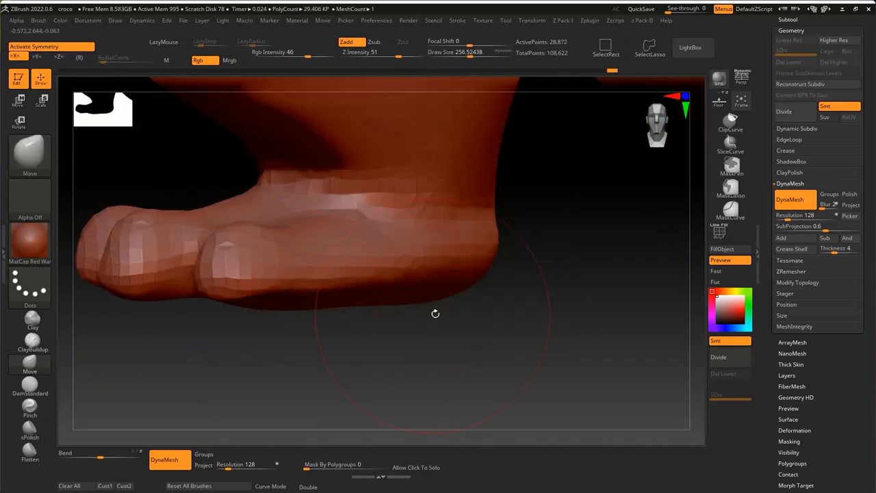
mouse_move(435, 314)
right_mouse_down()
mouse_move(475, 336)
mouse_move(342, 381)
right_mouse_up()
left_click(30, 154)
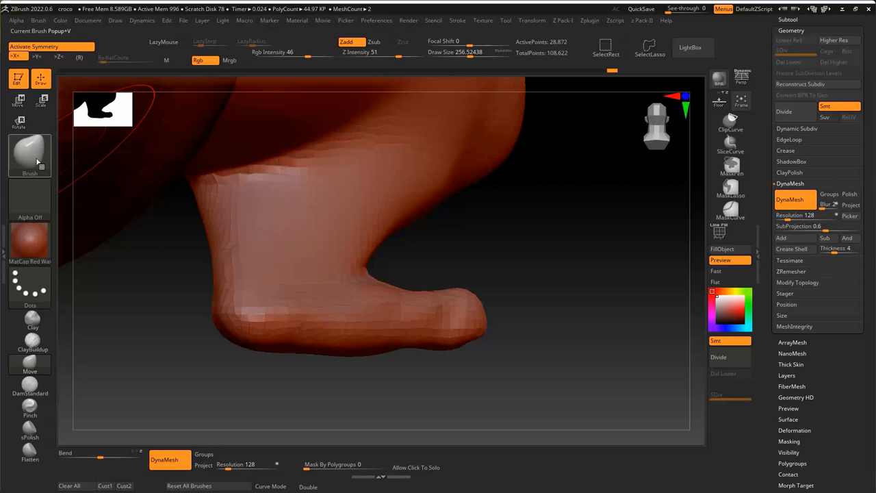
left_click(37, 161, "ctrl+shift")
left_click(49, 145, "ctrl+shift")
left_click(221, 167, "ctrl+shift")
left_click_drag(154, 339, 501, 311, "ctrl+shift")
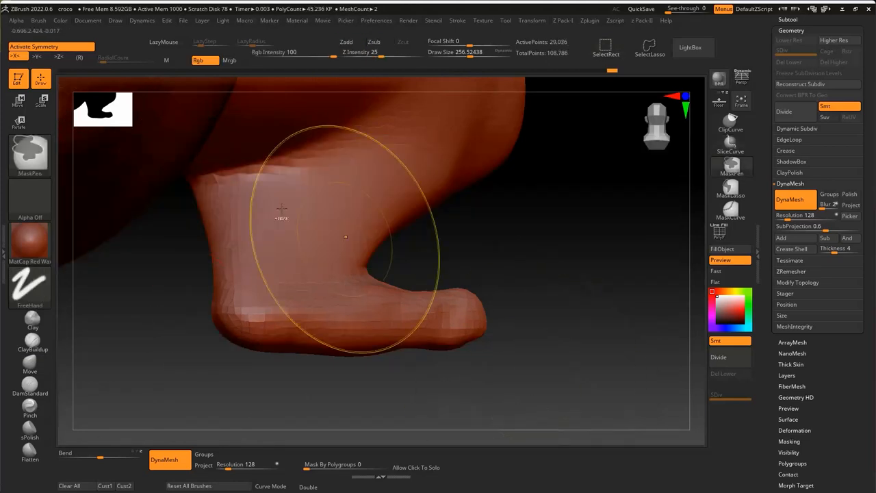
key("ctrl+z")
Cut the soles of the feet flat with a horizontal ClipCurve line along the underside
left_click(31, 154, "ctrl+shift")
left_click(171, 206, "ctrl+shift")
left_click_drag(180, 335, 316, 346, "ctrl+shift")
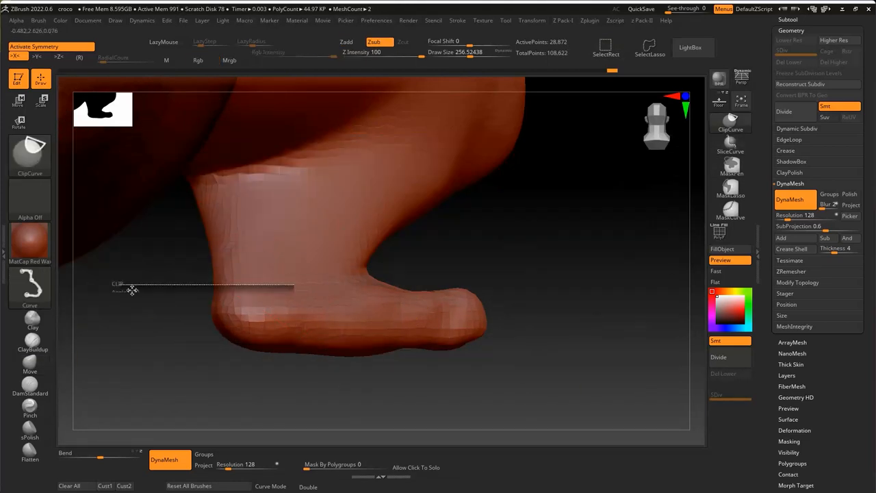
left_click_drag(149, 328, 150, 330, "ctrl+shift")
Shape the heel and the back of the ankle with the Move brush at draw sizes about 324 and 172
mouse_move(273, 442)
right_mouse_down()
mouse_move(299, 368)
mouse_move(350, 346)
mouse_move(485, 327)
mouse_move(504, 336)
mouse_move(270, 352)
mouse_move(370, 291)
right_mouse_up()
key("s")
mouse_move(370, 291)
right_mouse_down("ctrl")
mouse_move(407, 268)
mouse_move(348, 274)
mouse_move(319, 248)
mouse_move(346, 254)
right_mouse_up("ctrl")
left_click_drag(328, 279, 334, 285, "shift")
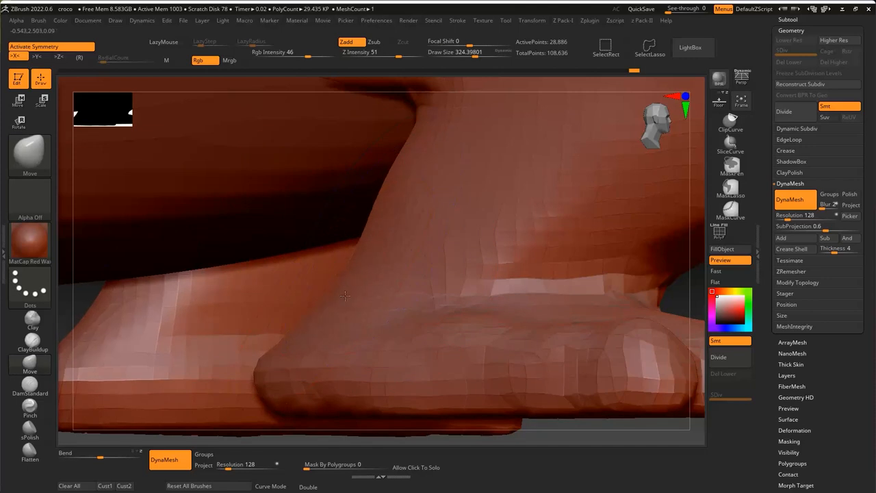
mouse_move(345, 296)
right_mouse_down()
mouse_move(415, 283)
mouse_move(412, 299)
right_mouse_up()
key("space")
left_click_drag(485, 241, 480, 241)
mouse_move(411, 212)
right_mouse_down()
mouse_move(368, 205)
mouse_move(351, 259)
right_mouse_up()
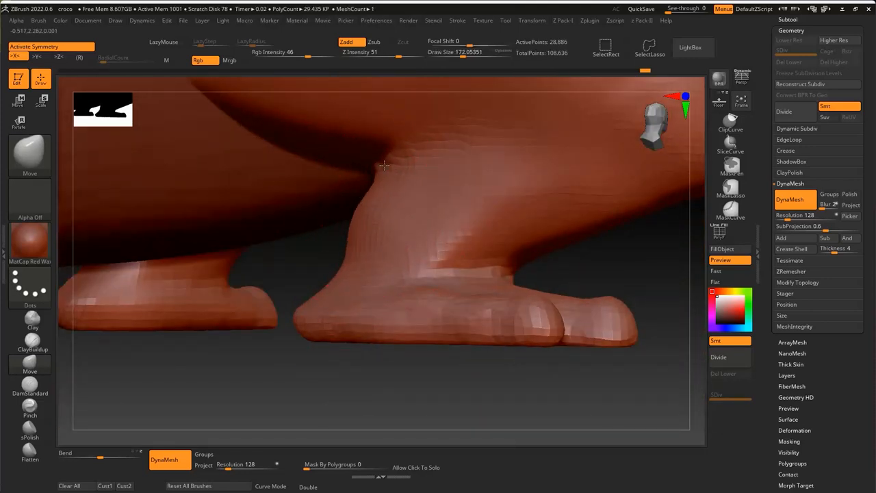
Smooth the foot and ankle and adjust the lower leg with the Move brush at draw size about 101
right_click_drag(480, 197, 411, 301)
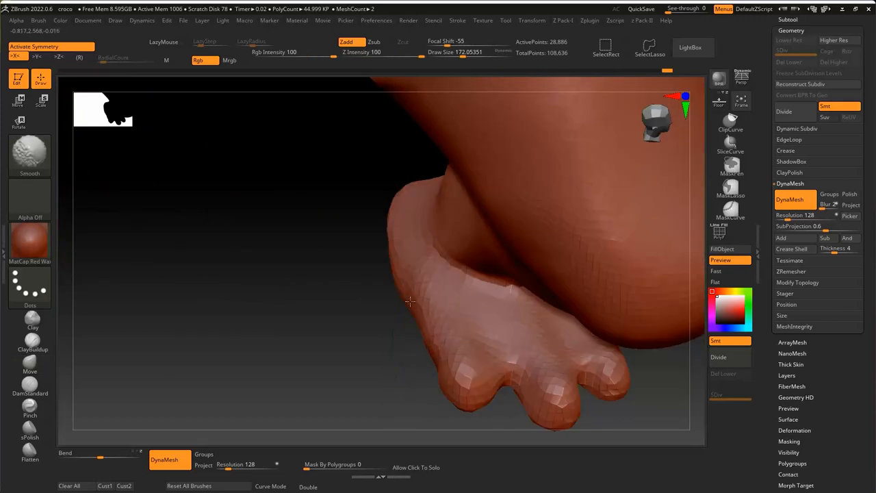
right_click_drag(426, 335, 391, 215)
right_click_drag(616, 329, 498, 273)
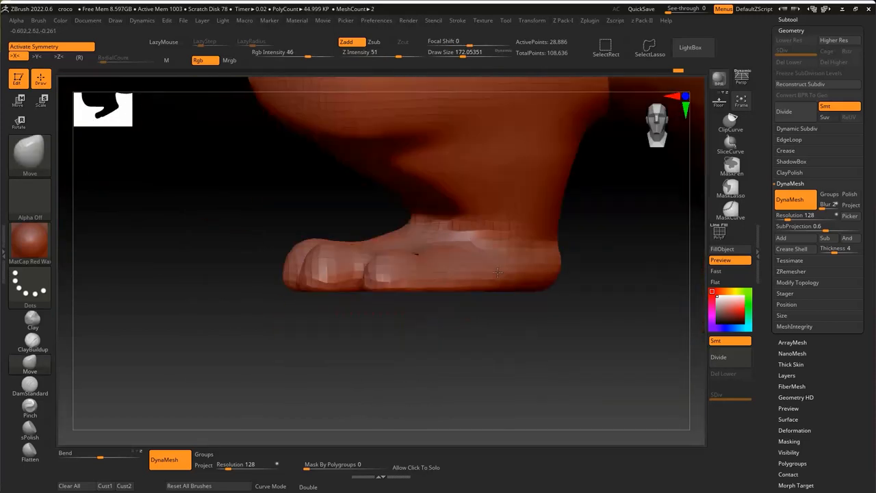
mouse_move(565, 274)
right_mouse_down()
mouse_move(404, 292)
mouse_move(420, 250)
mouse_move(402, 185)
mouse_move(352, 175)
right_mouse_up()
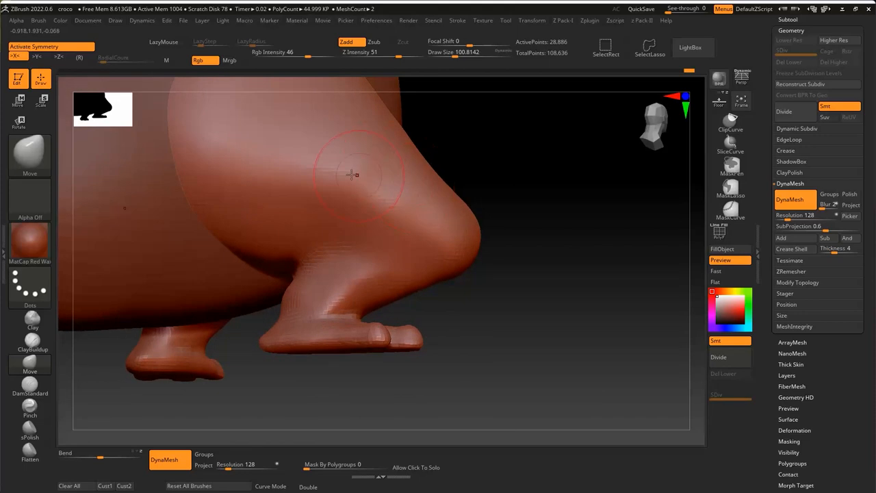
mouse_move(369, 225)
right_mouse_down()
mouse_move(438, 223)
mouse_move(397, 223)
mouse_move(414, 221)
mouse_move(406, 188)
right_mouse_up()
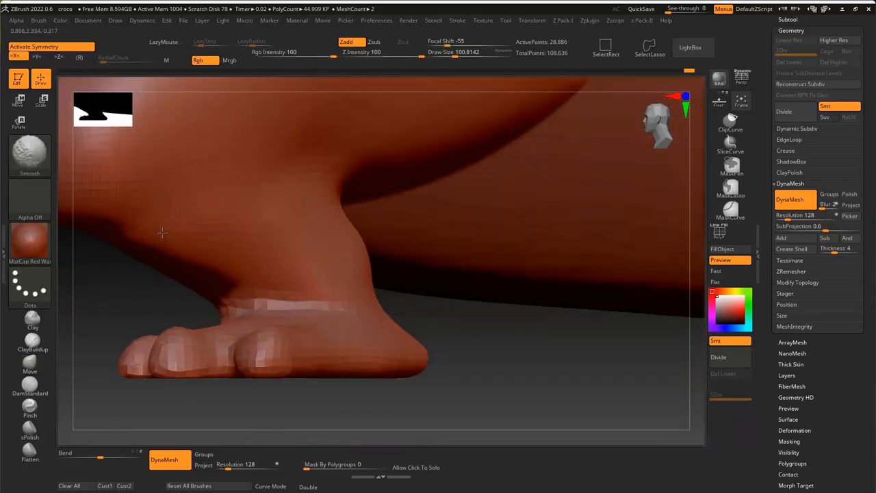
right_click_drag(324, 190, 307, 206)
Carve a crease under the knee with the DamStandard brush at draw size about 101, smooth its edge and refresh the legs' DynaMesh
left_click(30, 386)
left_click_drag(155, 199, 180, 196)
right_click_drag(393, 151, 418, 164)
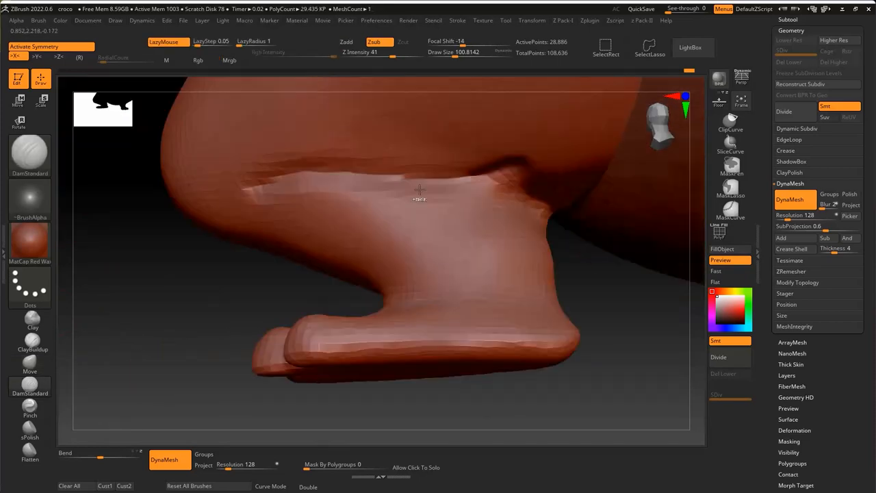
left_click_drag(419, 196, 507, 185, "shift")
right_click_drag(425, 144, 551, 208)
left_click_drag(551, 208, 590, 240)
left_click_drag(614, 266, 603, 275, "ctrl")
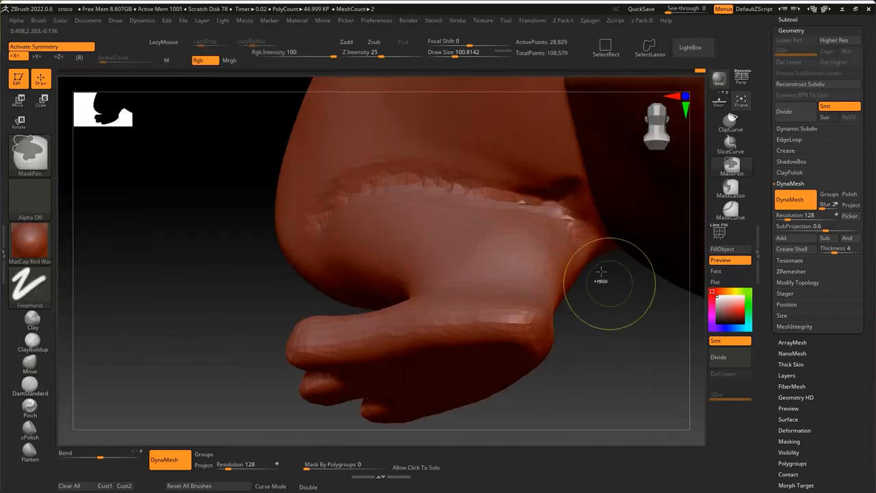
Smooth the crease between thigh and shin on both sides of the leg and recut it with the DamStandard brush
mouse_move(603, 276)
right_mouse_down()
mouse_move(395, 146)
mouse_move(313, 134)
mouse_move(459, 160)
mouse_move(479, 205)
right_mouse_up()
mouse_move(479, 206)
right_mouse_down()
mouse_move(404, 230)
mouse_move(413, 236)
mouse_move(247, 215)
right_mouse_up()
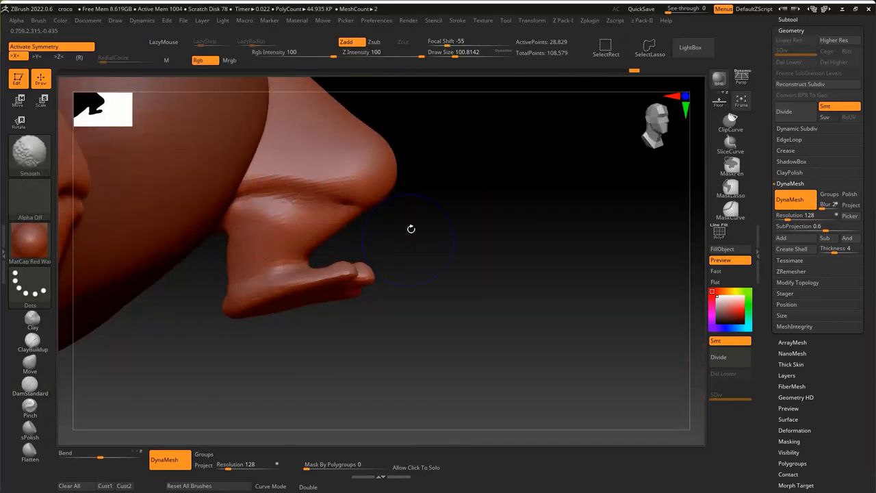
right_click_drag(411, 229, 385, 196)
right_click_drag(249, 213, 267, 199)
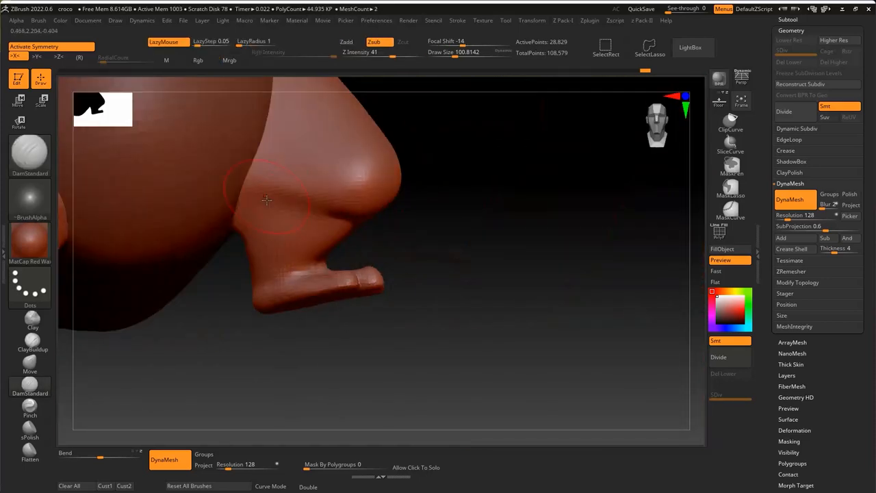
mouse_move(387, 169)
right_mouse_down()
mouse_move(418, 196)
mouse_move(343, 176)
mouse_move(406, 169)
mouse_move(404, 188)
mouse_move(380, 187)
mouse_move(473, 187)
mouse_move(386, 183)
right_mouse_up()
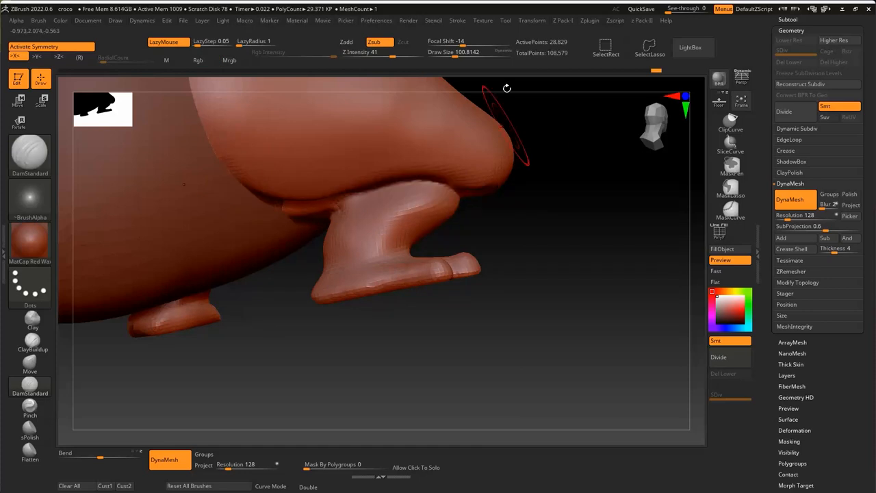
Adjust the knee and calf silhouette with the Move brush at draw sizes about 101 and 97
mouse_move(507, 89)
right_mouse_down()
mouse_move(466, 124)
mouse_move(452, 178)
mouse_move(511, 254)
mouse_move(522, 228)
right_mouse_up()
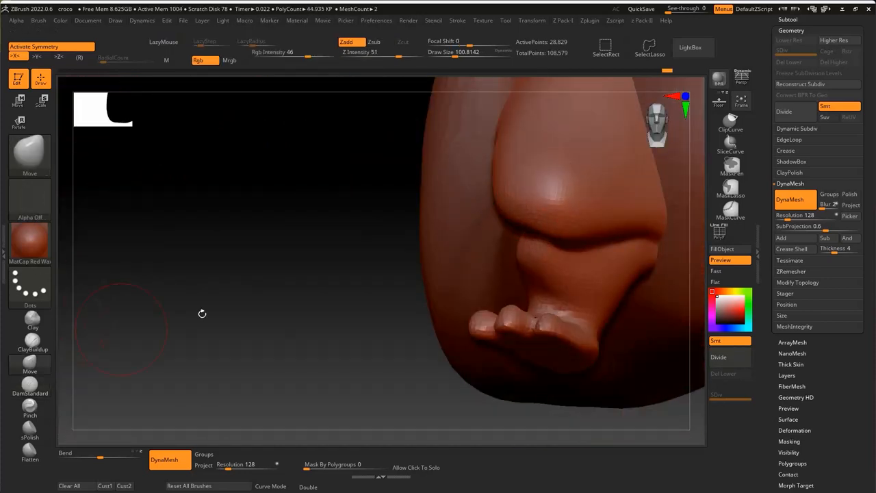
right_click_drag(202, 313, 314, 309)
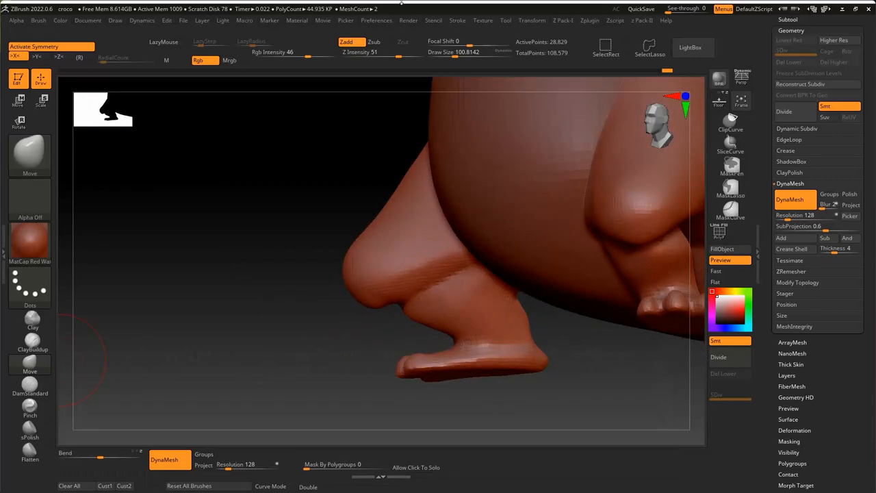
right_click_drag(404, 327, 380, 320)
key("s")
left_click_drag(381, 319, 373, 320)
mouse_move(438, 290)
right_mouse_down()
mouse_move(479, 256)
mouse_move(495, 273)
right_mouse_up()
Refine the crease under the knee with DamStandard and adjust the leg shape with the Move brush at draw size about 154
key("b")
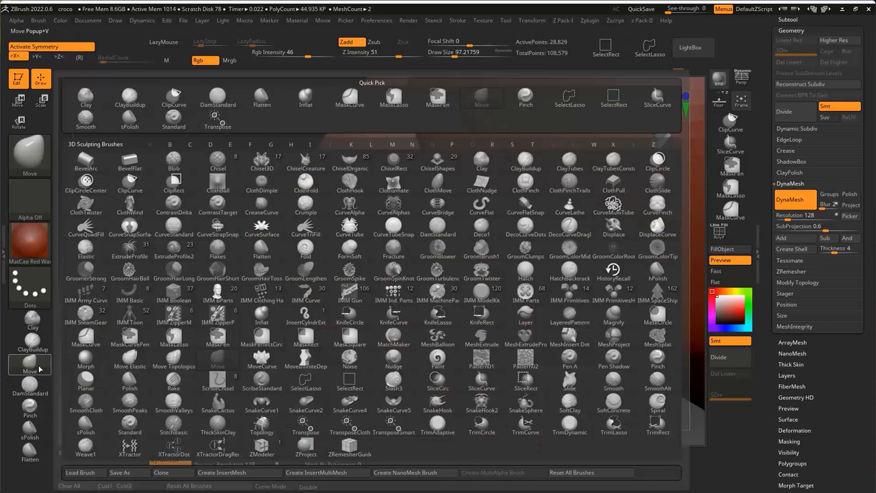
key("d")
key("s")
left_click_drag(397, 273, 479, 254)
mouse_move(480, 253)
right_mouse_down()
mouse_move(490, 213)
mouse_move(464, 286)
mouse_move(386, 250)
mouse_move(496, 314)
right_mouse_up()
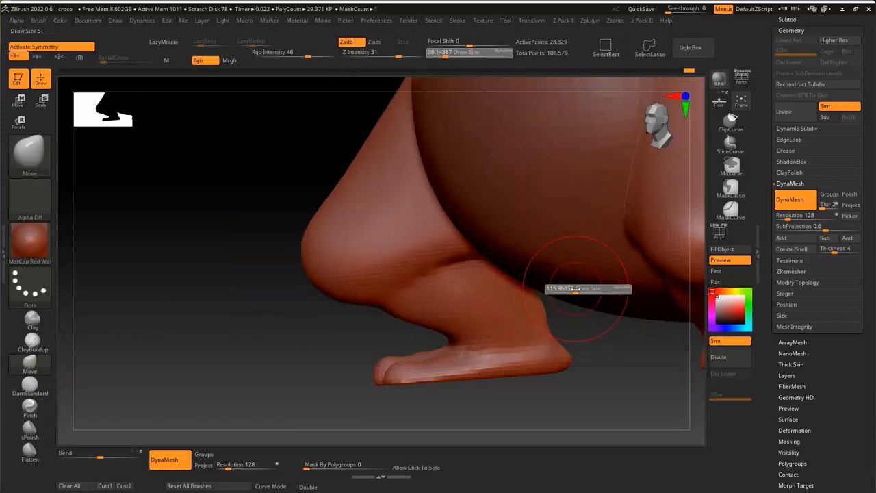
mouse_move(521, 290)
right_mouse_down()
mouse_move(407, 235)
mouse_move(463, 256)
mouse_move(525, 233)
mouse_move(542, 313)
mouse_move(505, 244)
mouse_move(348, 283)
mouse_move(350, 292)
right_mouse_up()
key("b")
key("m")
key("v")
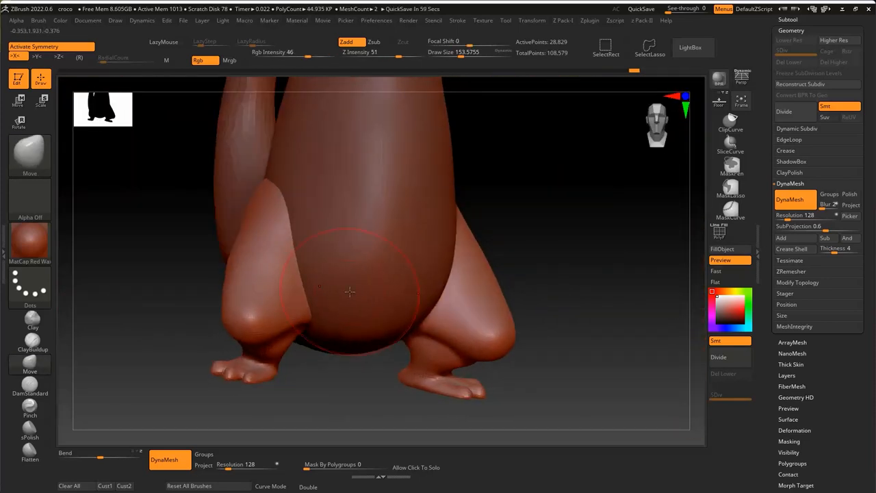
Duplicate the legs subtool
scroll(866, 161, "up", 5)
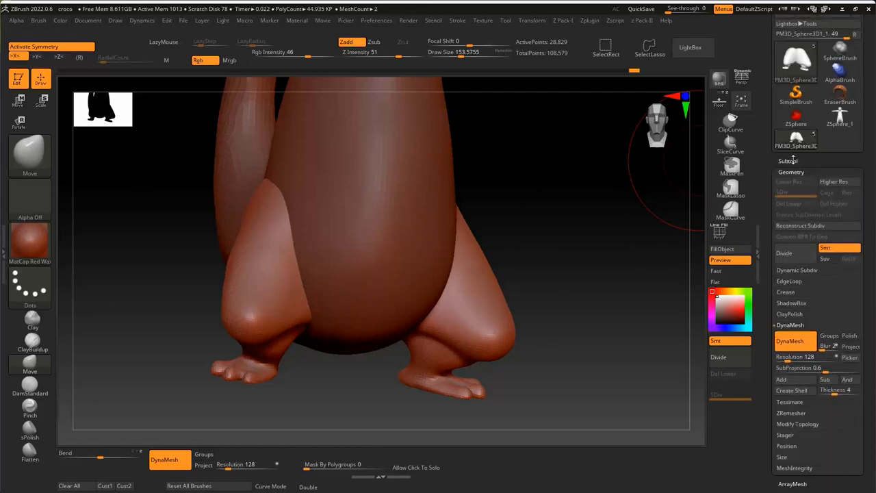
left_click(791, 156)
right_click_drag(657, 178, 538, 256)
right_click_drag(422, 287, 457, 303)
left_click(788, 323)
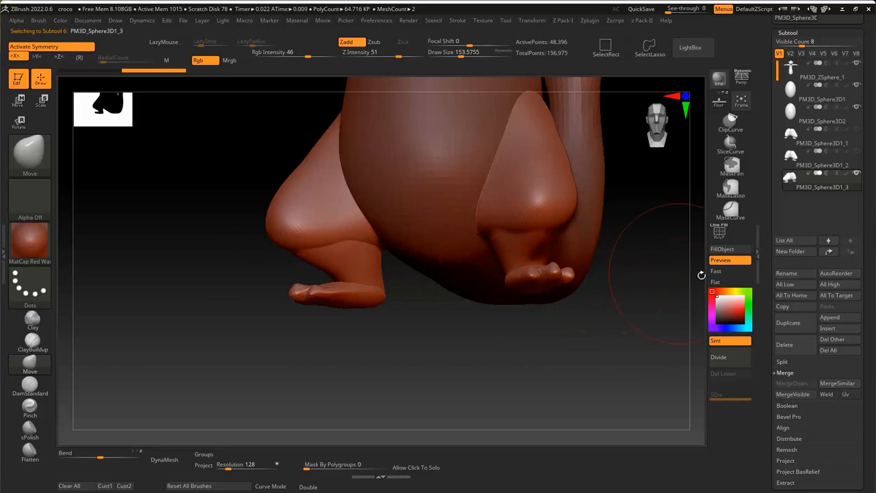
Try to remesh the duplicated legs with DynaMesh at resolution 80 and smooth the joint below the knee
left_click_drag(872, 417, 829, 369)
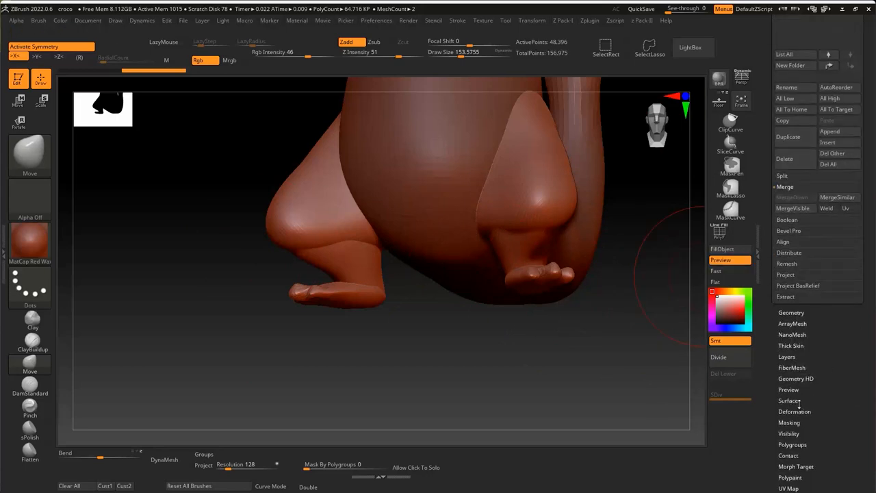
left_click(791, 313)
left_click_drag(785, 219, 787, 219)
left_click(790, 199)
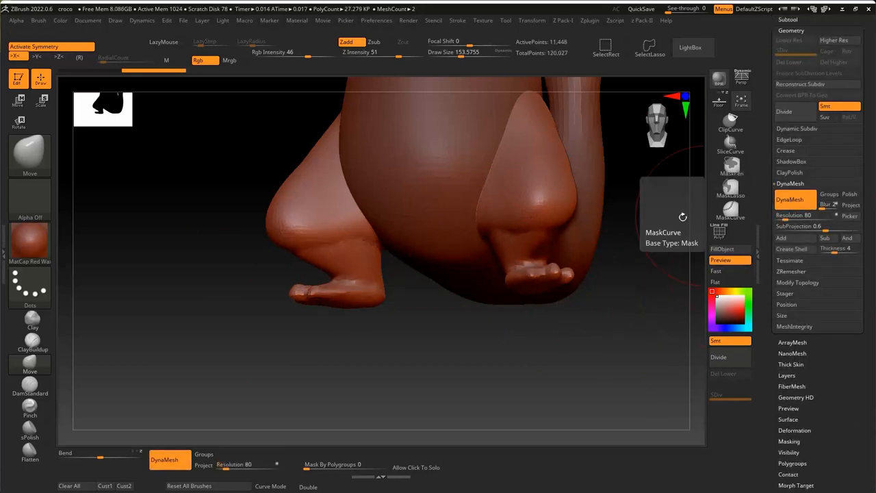
right_click_drag(683, 215, 407, 234, "ctrl")
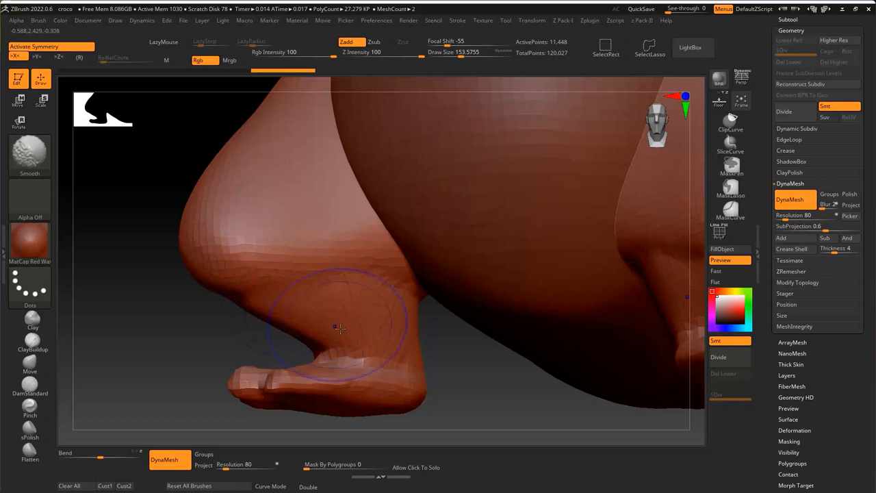
left_click_drag(126, 333, 120, 350)
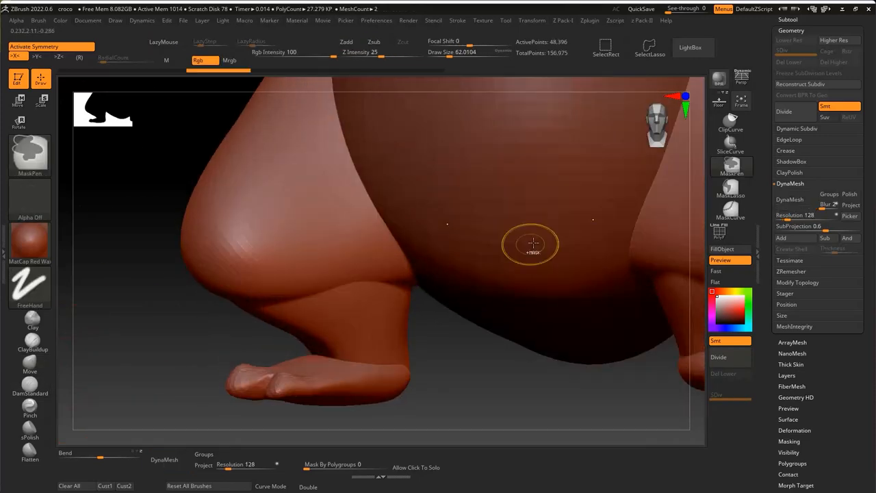
Remesh the duplicated legs with DynaMesh at resolution 184 and smooth the crease under the knee at draw size about 62
left_click(800, 215)
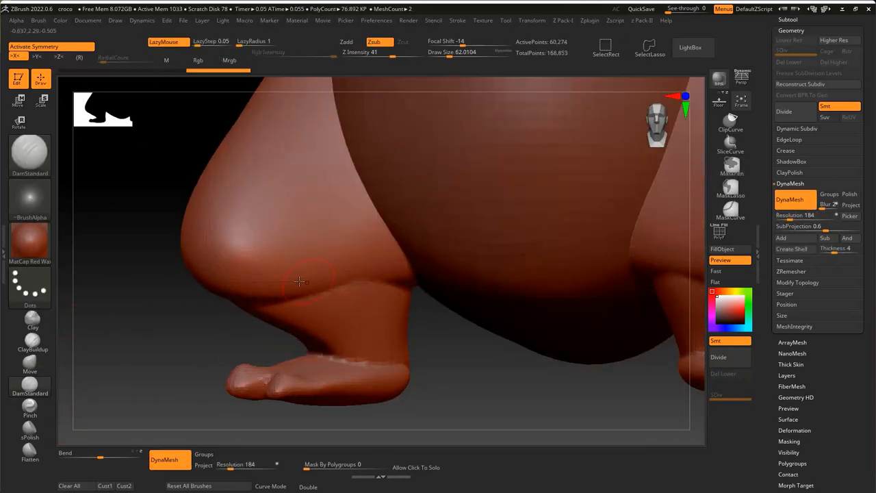
right_click_drag(299, 281, 313, 301)
mouse_move(371, 313)
right_mouse_down()
mouse_move(415, 241)
mouse_move(310, 290)
right_mouse_up()
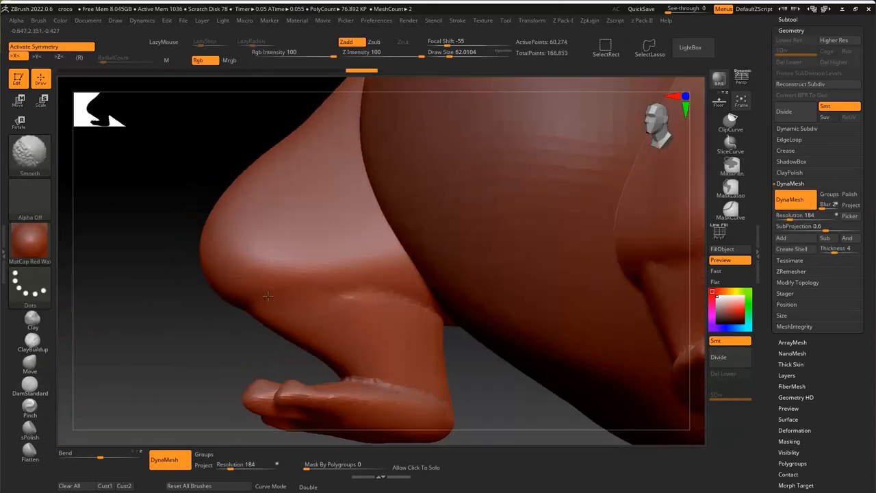
right_click_drag(350, 332, 315, 285)
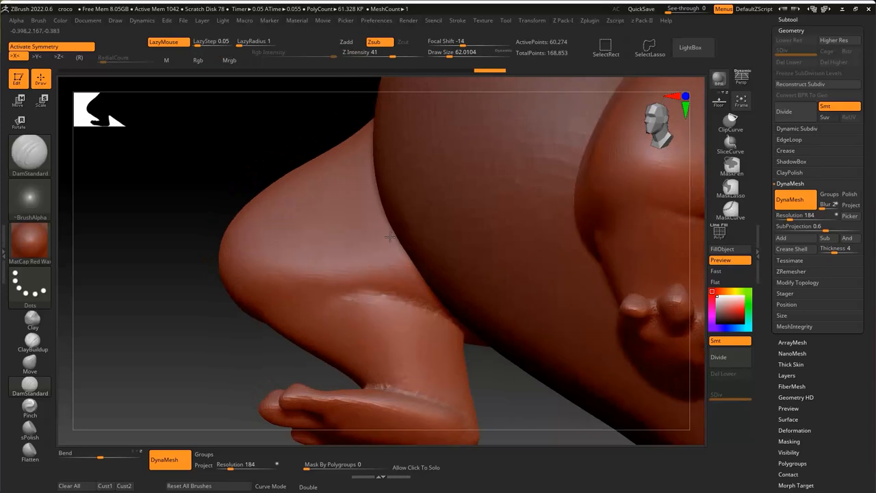
left_click(30, 385)
mouse_move(440, 316)
right_mouse_down("shift")
mouse_move(367, 291)
mouse_move(235, 321)
right_mouse_up("shift")
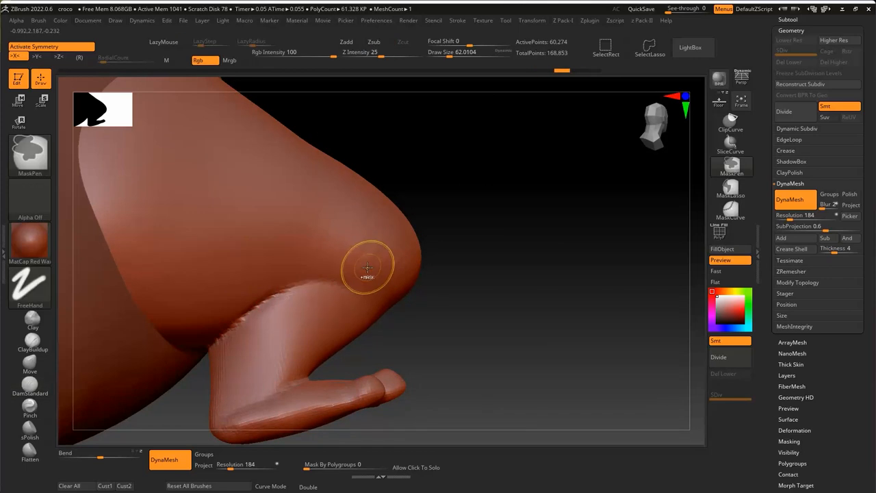
Define and soften the crease around the knee with the DamStandard and Smooth brushes at draw sizes about 56 and 27
key("s")
left_click_drag(366, 268, 322, 281)
mouse_move(322, 280)
right_mouse_down()
mouse_move(356, 287)
mouse_move(340, 292)
right_mouse_up()
key("s")
left_click_drag(310, 293, 317, 293)
right_click_drag(317, 293, 329, 274, "ctrl")
left_click_drag(342, 274, 317, 281, "shift")
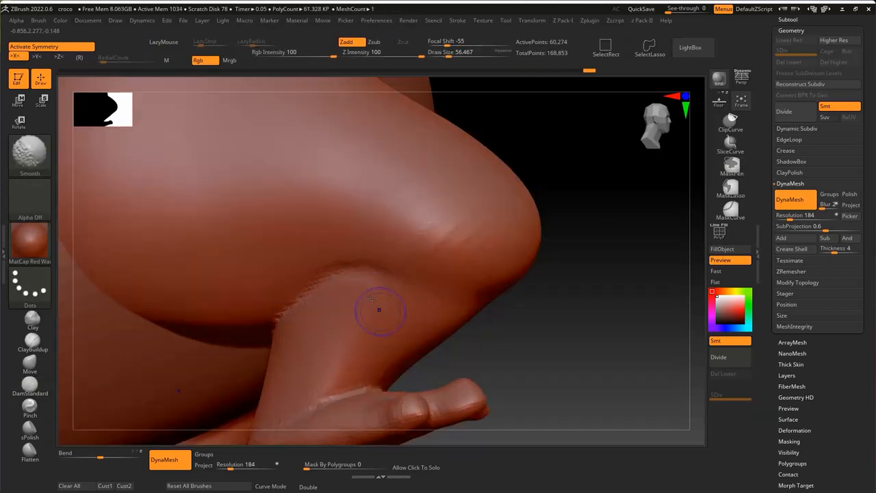
mouse_move(372, 298)
right_mouse_down()
mouse_move(322, 294)
mouse_move(438, 221)
mouse_move(438, 206)
mouse_move(396, 222)
mouse_move(462, 270)
mouse_move(438, 232)
mouse_move(411, 349)
right_mouse_up()
left_click_drag(287, 349, 297, 343, "shift")
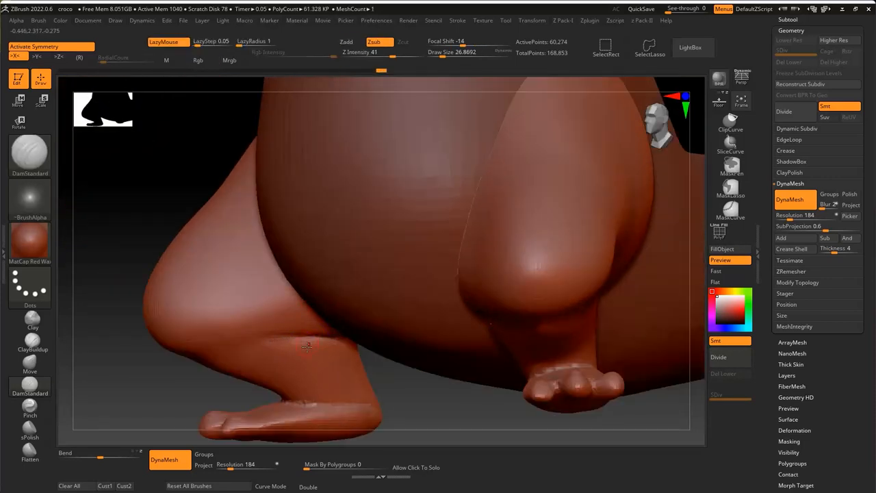
Shape the ankle and top of the foot with the Move brush at draw size about 97 and refresh the legs' DynaMesh
mouse_move(307, 347)
right_mouse_down("alt")
mouse_move(315, 206)
mouse_move(315, 253)
mouse_move(274, 301)
right_mouse_up("alt")
left_click(29, 364)
key("s")
left_click_drag(309, 293, 323, 293)
right_click_drag(323, 293, 328, 321)
mouse_move(316, 272)
left_mouse_down()
mouse_move(313, 258)
mouse_move(294, 271)
left_mouse_up()
right_click_drag(294, 271, 274, 239)
left_click_drag(281, 288, 271, 292)
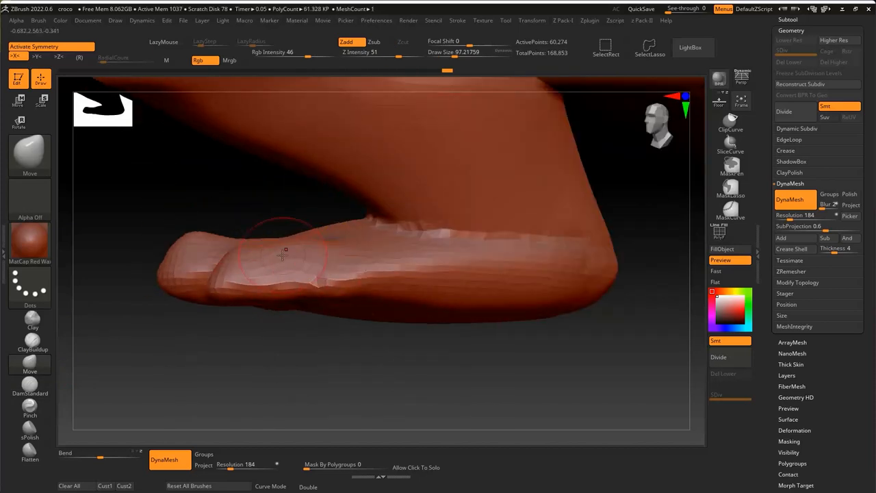
left_click_drag(282, 362, 295, 373, "ctrl")
Reshape the toes and front of the foot with the Move brush at draw sizes about 136 and 177
right_click_drag(295, 373, 277, 308)
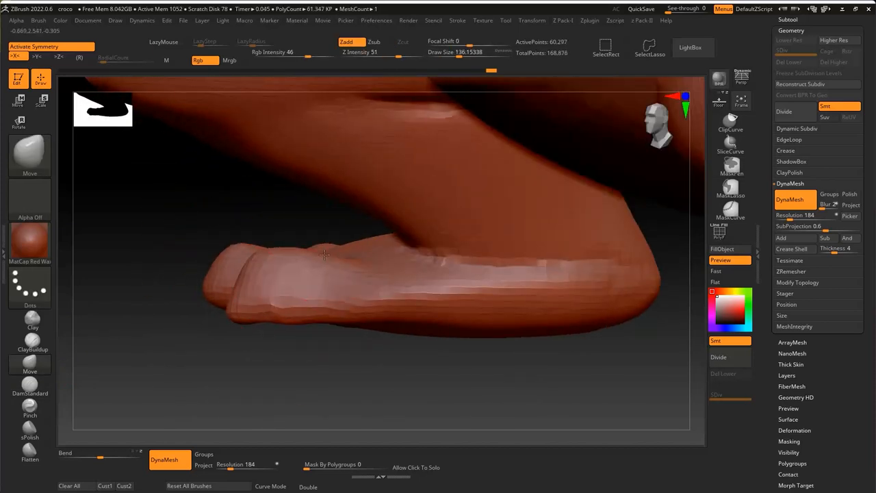
right_click_drag(325, 255, 295, 324)
mouse_move(211, 225)
right_mouse_down()
mouse_move(284, 192)
mouse_move(260, 171)
mouse_move(256, 179)
right_mouse_up()
key("s")
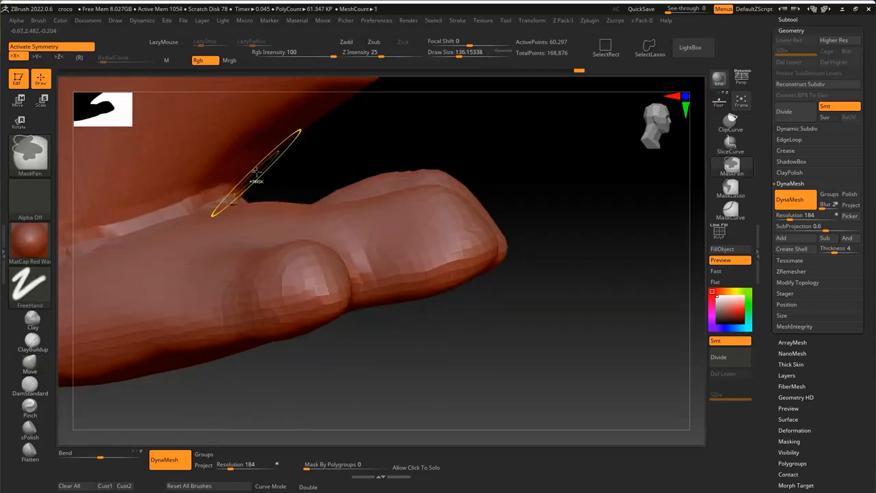
key("s")
left_click_drag(256, 180, 264, 180)
right_click_drag(287, 192, 329, 233)
right_click_drag(374, 210, 425, 241)
mouse_move(507, 180)
right_mouse_down()
mouse_move(384, 171)
mouse_move(431, 153)
mouse_move(296, 195)
mouse_move(329, 219)
mouse_move(466, 198)
mouse_move(299, 295)
mouse_move(290, 233)
right_mouse_up()
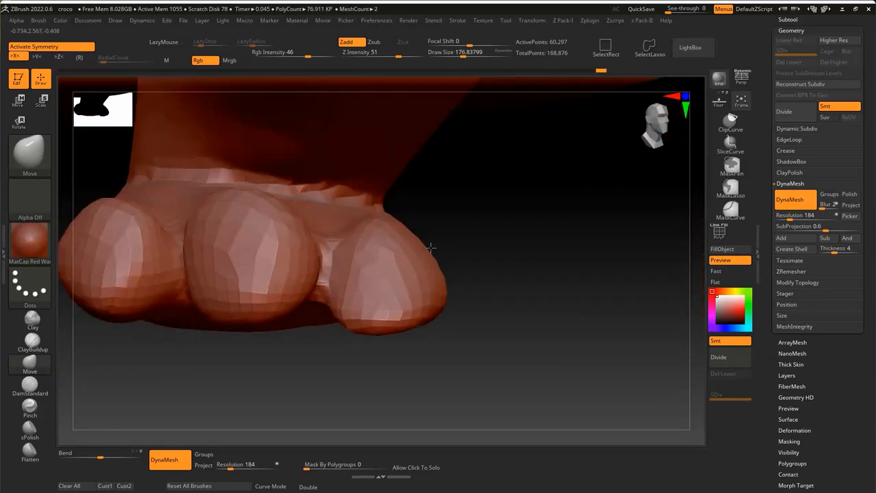
Refine the toe tips and the side of the foot with the Move and Smooth brushes at draw size about 177
mouse_move(408, 314)
right_mouse_down()
mouse_move(372, 212)
mouse_move(528, 209)
mouse_move(493, 186)
mouse_move(409, 201)
mouse_move(276, 269)
right_mouse_up()
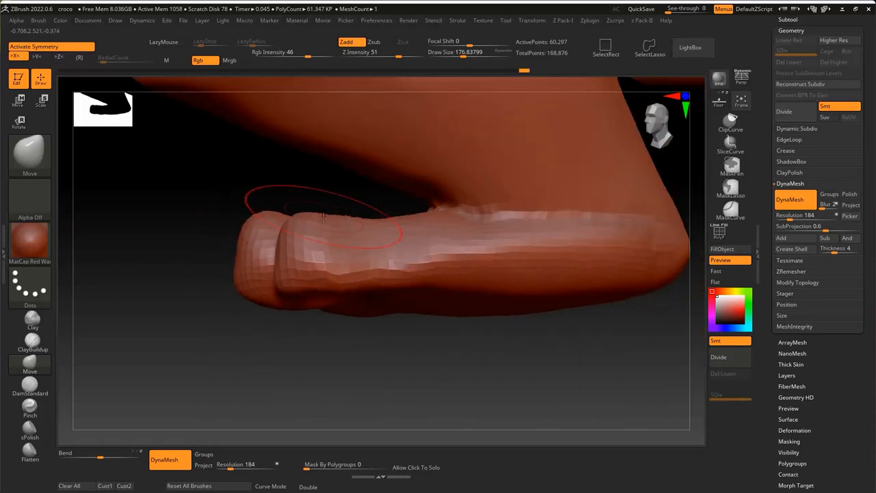
right_click_drag(323, 215, 517, 243, "shift")
mouse_move(519, 171)
right_mouse_down()
mouse_move(492, 192)
mouse_move(322, 185)
mouse_move(470, 148)
mouse_move(527, 178)
right_mouse_up()
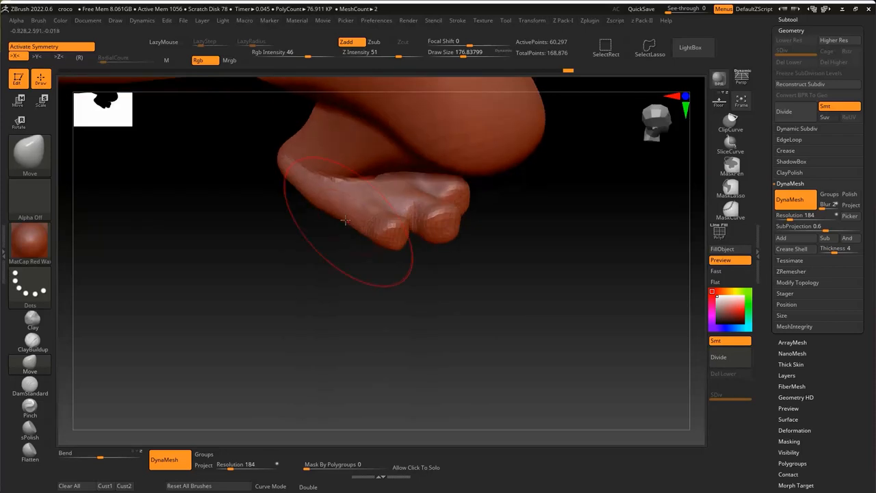
right_click_drag(367, 238, 505, 254)
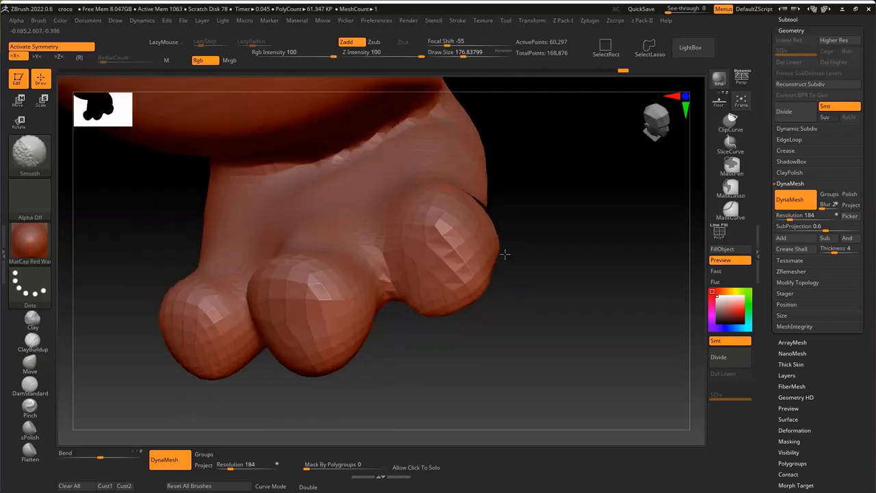
Trim the undersides of the toes and soles flat again with a horizontal ClipCurve line
right_click_drag(487, 291, 560, 202)
left_click_drag(290, 315, 117, 210, "shift")
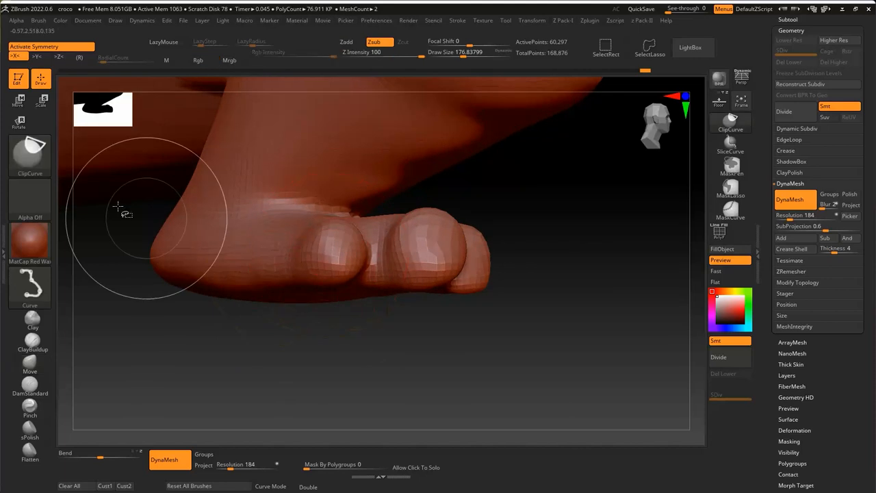
left_click_drag(597, 268, 94, 256, "ctrl+shift")
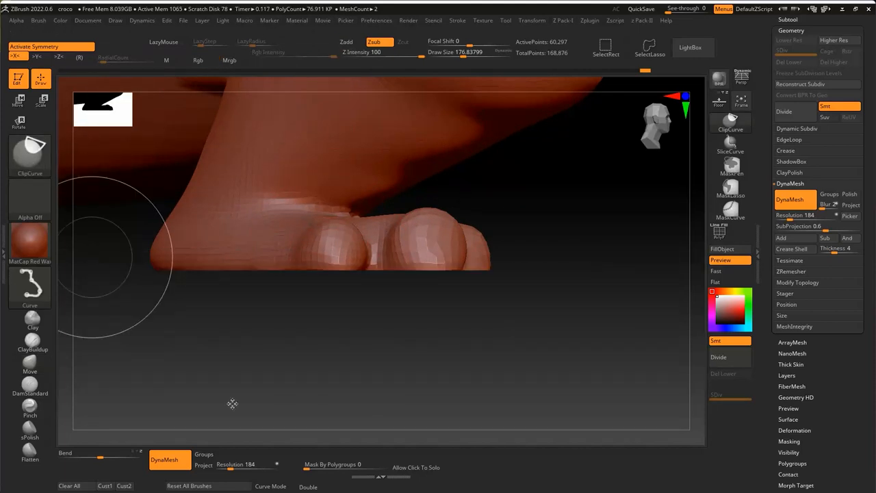
Refresh the legs' DynaMesh and smooth the rounded tip of the middle toe
mouse_move(233, 403)
left_mouse_down()
mouse_move(242, 315)
mouse_move(288, 262)
left_mouse_up()
mouse_move(363, 310)
left_mouse_down()
mouse_move(237, 280)
mouse_move(377, 349)
mouse_move(664, 361)
mouse_move(643, 349)
left_mouse_up()
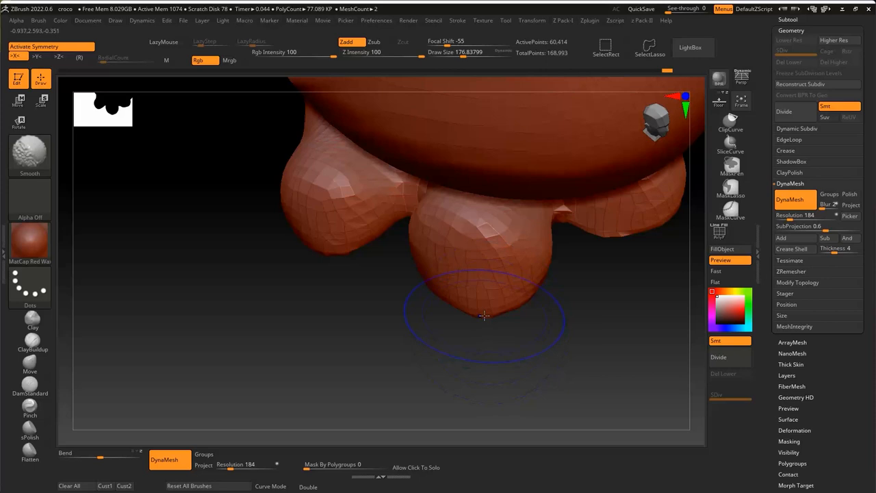
left_click_drag(479, 314, 512, 310, "shift")
mouse_move(531, 297)
left_mouse_down()
mouse_move(557, 284)
mouse_move(493, 281)
mouse_move(406, 234)
mouse_move(336, 213)
left_mouse_up()
Reshape the toe tips and the outer side of the foot with the Move brush at draw size about 145
key("s")
mouse_move(370, 295)
left_mouse_down()
mouse_move(308, 237)
mouse_move(428, 254)
mouse_move(404, 246)
left_mouse_up()
mouse_move(507, 281)
left_mouse_down()
mouse_move(557, 223)
mouse_move(454, 284)
mouse_move(534, 237)
left_mouse_up()
key("s")
left_click_drag(431, 247, 422, 247)
left_click_drag(485, 275, 494, 285)
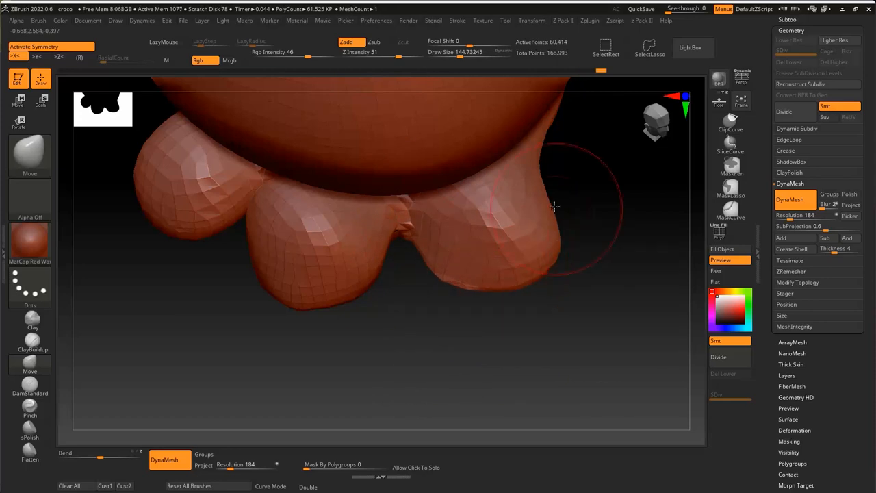
left_click_drag(551, 205, 568, 205)
Level the undersides of the toes with the Move brush at draw sizes about 217 and 187 and refresh the legs' DynaMesh
mouse_move(575, 219)
left_mouse_down()
mouse_move(454, 294)
mouse_move(526, 213)
mouse_move(479, 260)
mouse_move(372, 315)
mouse_move(506, 288)
mouse_move(408, 321)
mouse_move(534, 358)
mouse_move(438, 352)
left_mouse_up()
key("s")
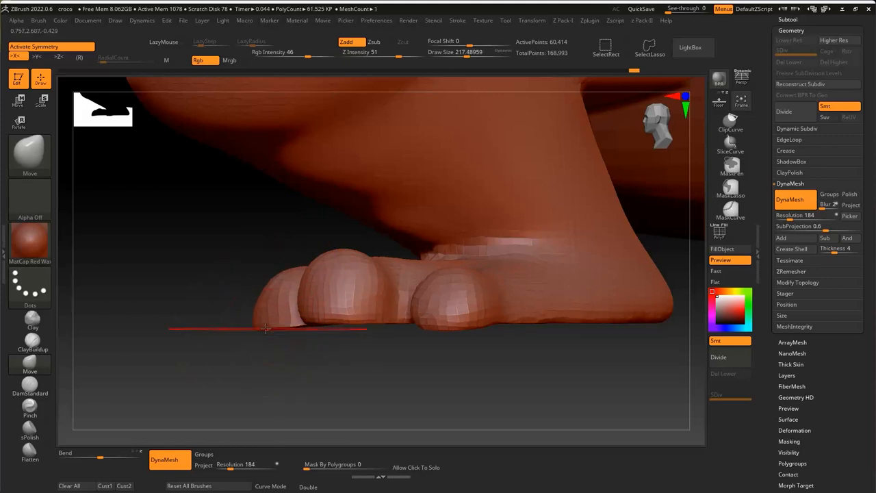
left_click_drag(266, 329, 260, 318)
left_click_drag(274, 267, 276, 262)
left_click_drag(458, 333, 459, 323)
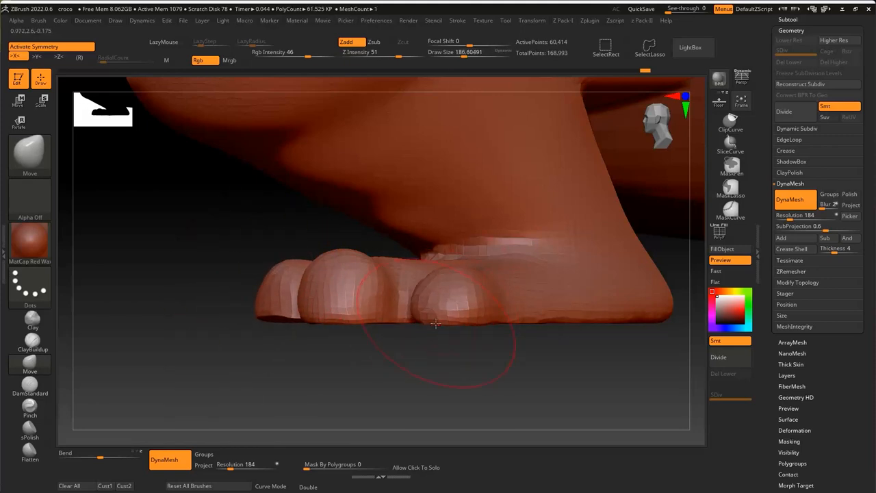
left_click_drag(452, 370, 422, 397, "alt")
key("s")
left_click_drag(179, 308, 175, 309)
mouse_move(237, 347)
left_mouse_down()
mouse_move(635, 282)
mouse_move(628, 296)
left_mouse_up()
scroll(628, 296, "up", 5)
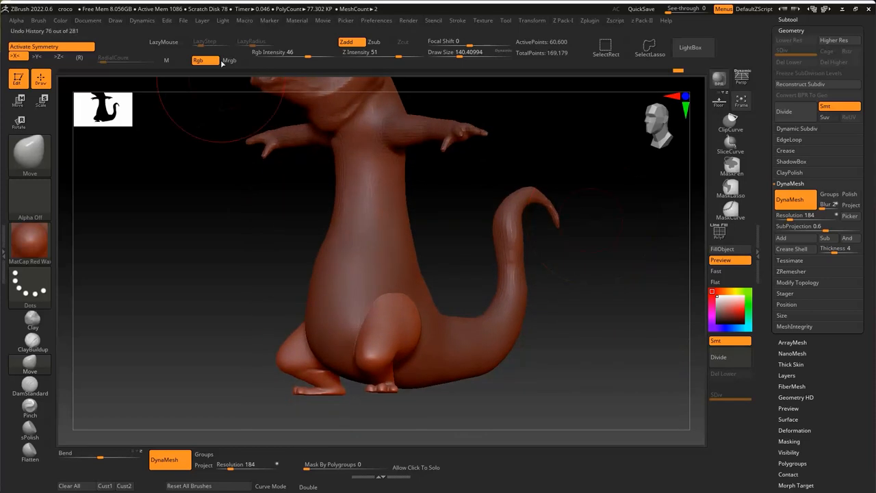
Start saving the project under a new name and go to the folder F:\HERS\DIDACTICIEL\1\ZBRUSH\croco
left_click(184, 20)
left_click(254, 33)
key("alt+Tab")
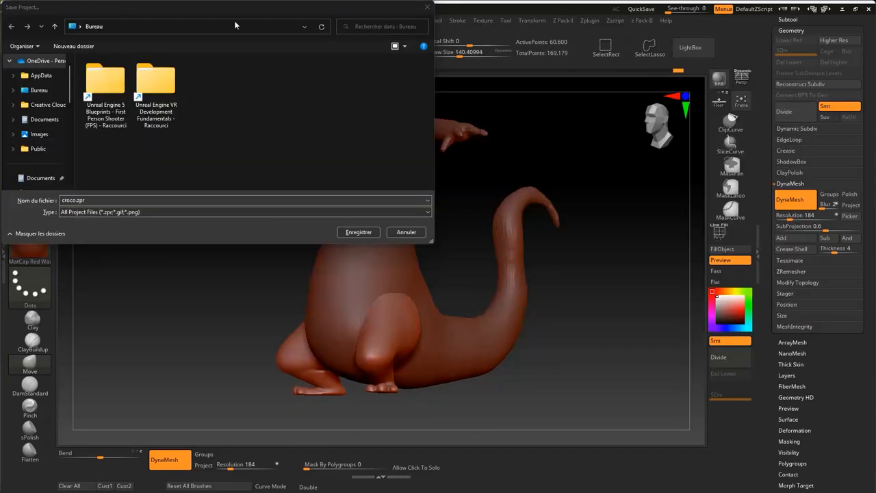
left_click(230, 27)
type("F:\\HERS\\DIDACTICIEL\\1\\ZBRUSH\\croco")
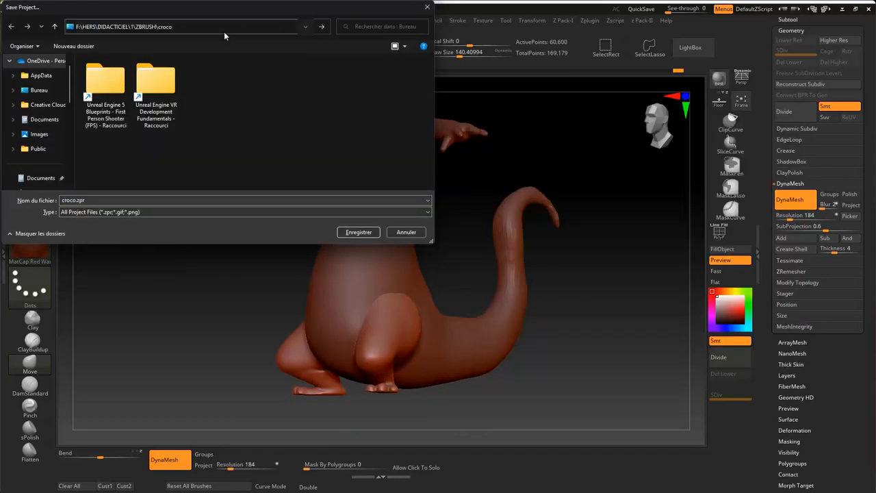
key("Return")
Name the project file "croco 2" and save it
left_click(156, 82)
left_click(106, 201)
key("BackSpace")
key("BackSpace")
key("BackSpace")
key("BackSpace")
type("2")
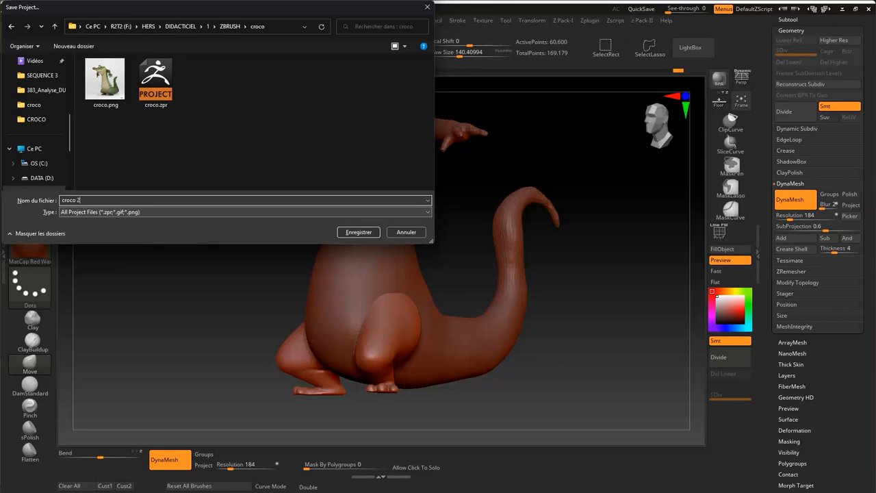
key("Return")
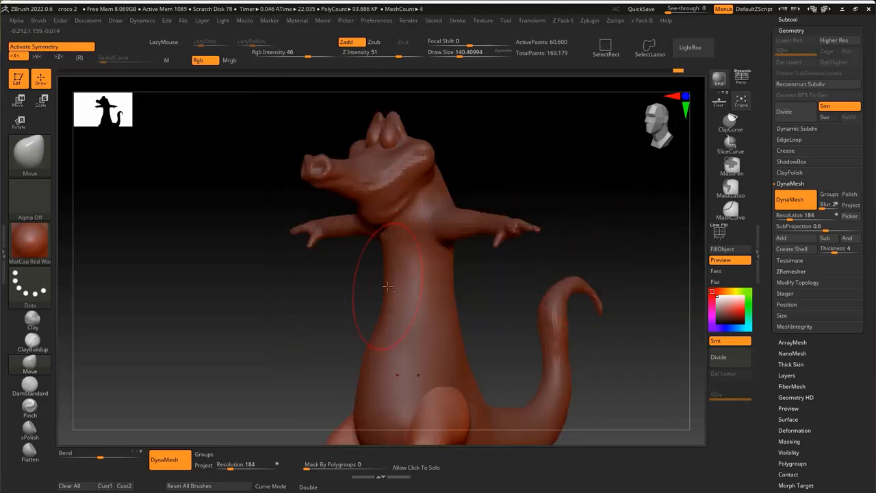
Make the crocodile's body the active subtool and turn off its DynaMesh
left_click(389, 287, "alt")
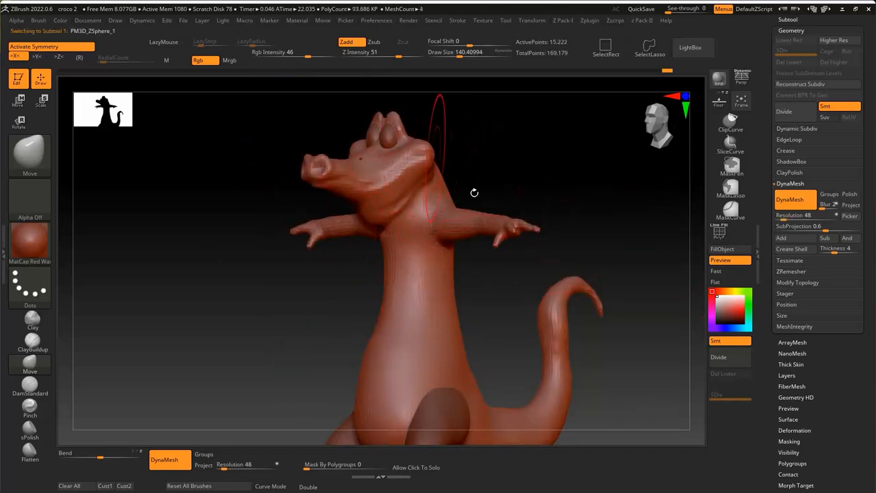
left_click_drag(505, 279, 479, 260)
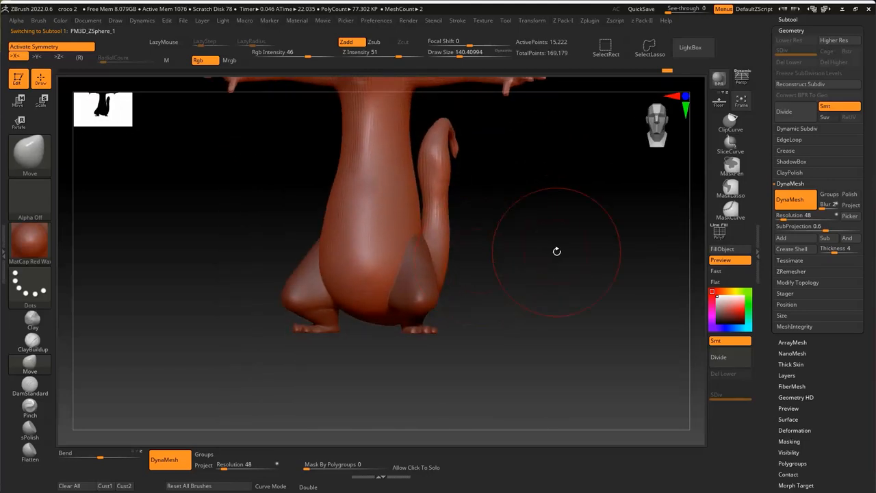
right_click_drag(340, 271, 364, 365, "ctrl")
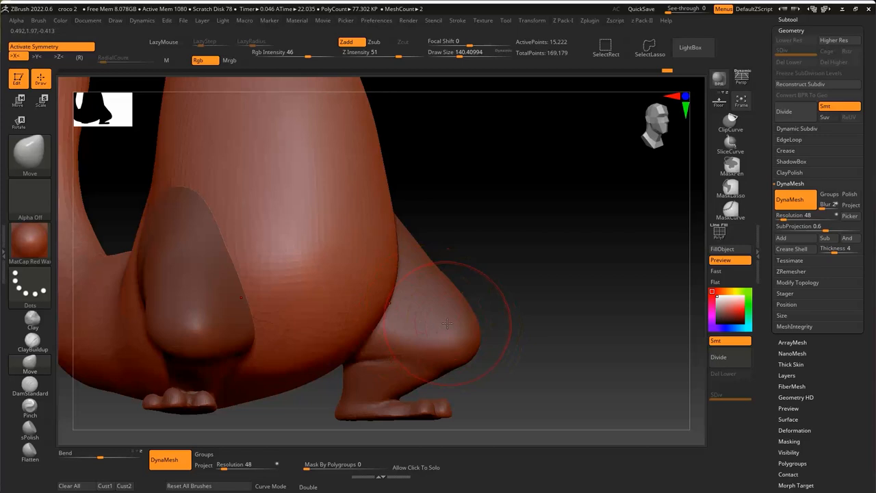
right_click_drag(442, 319, 433, 327)
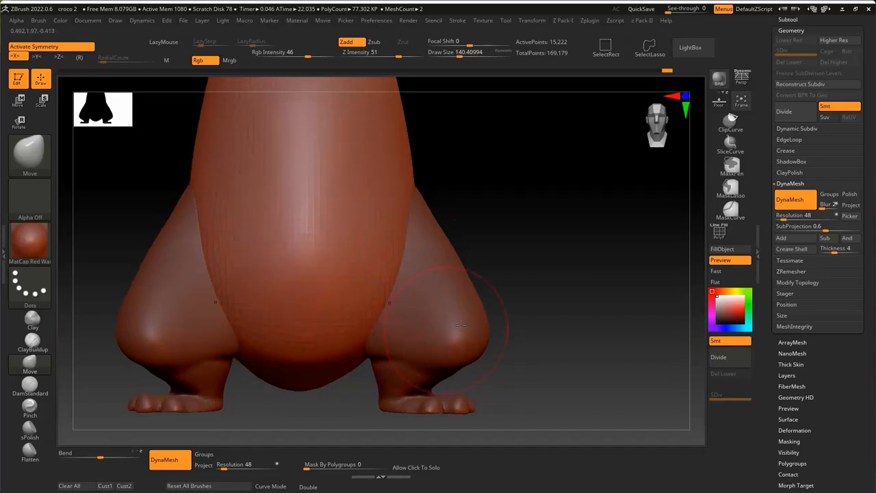
right_click_drag(461, 325, 449, 303)
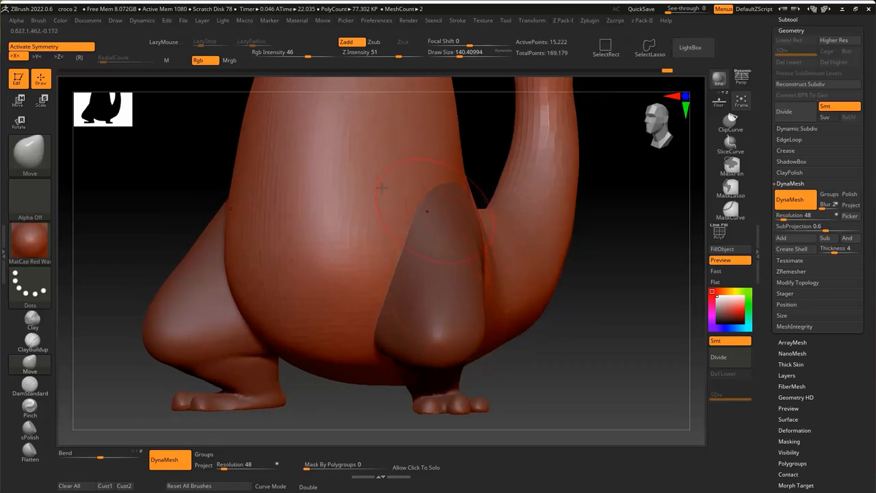
mouse_move(343, 179)
right_mouse_down("alt")
mouse_move(361, 280)
mouse_move(361, 221)
mouse_move(346, 206)
mouse_move(352, 288)
mouse_move(345, 288)
mouse_move(422, 336)
right_mouse_up("alt")
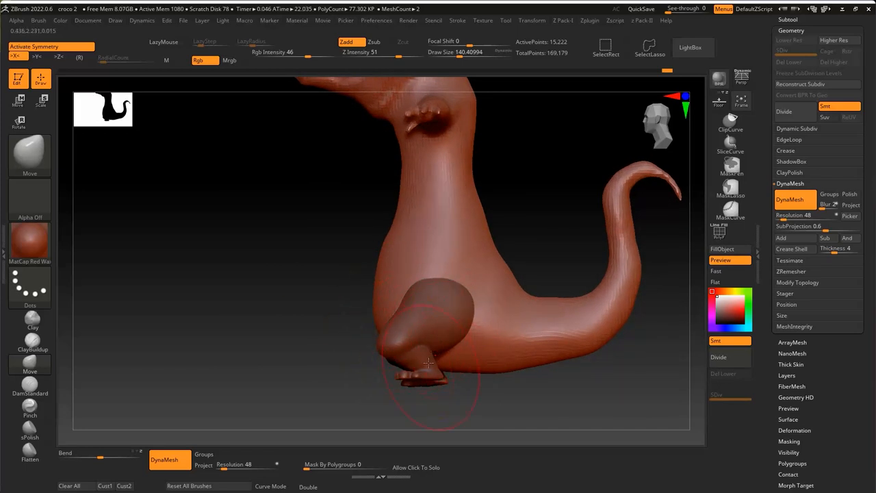
mouse_move(435, 369)
right_mouse_down()
mouse_move(362, 264)
mouse_move(383, 260)
mouse_move(373, 253)
right_mouse_up()
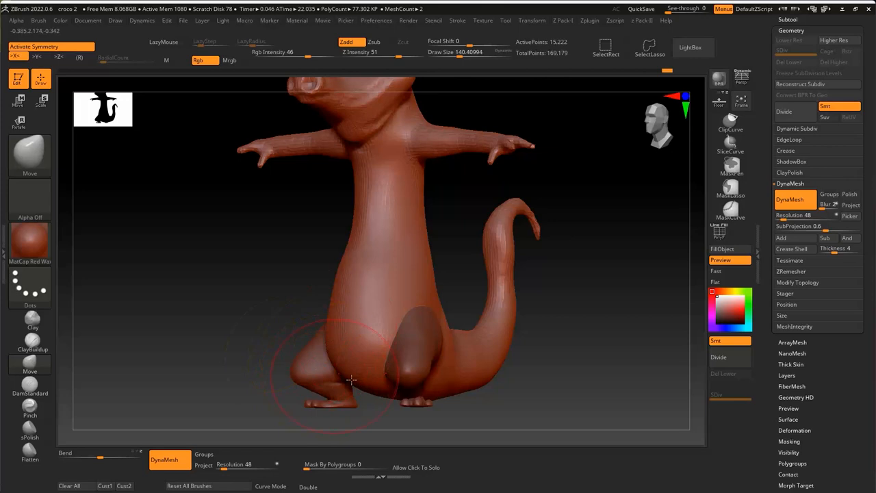
mouse_move(343, 405)
right_mouse_down()
mouse_move(317, 336)
mouse_move(518, 387)
mouse_move(364, 346)
mouse_move(388, 375)
mouse_move(288, 411)
mouse_move(274, 329)
mouse_move(312, 216)
mouse_move(290, 284)
mouse_move(270, 235)
mouse_move(294, 229)
mouse_move(308, 263)
mouse_move(274, 260)
mouse_move(404, 162)
right_mouse_up()
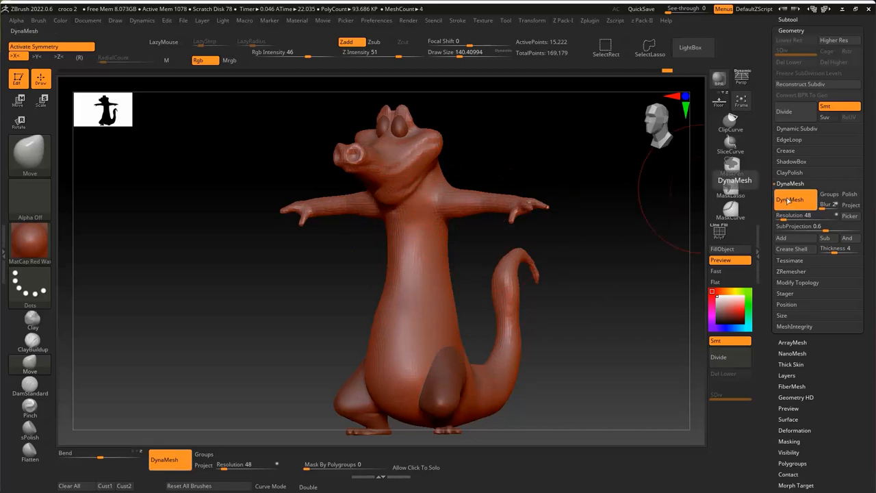
left_click(789, 200)
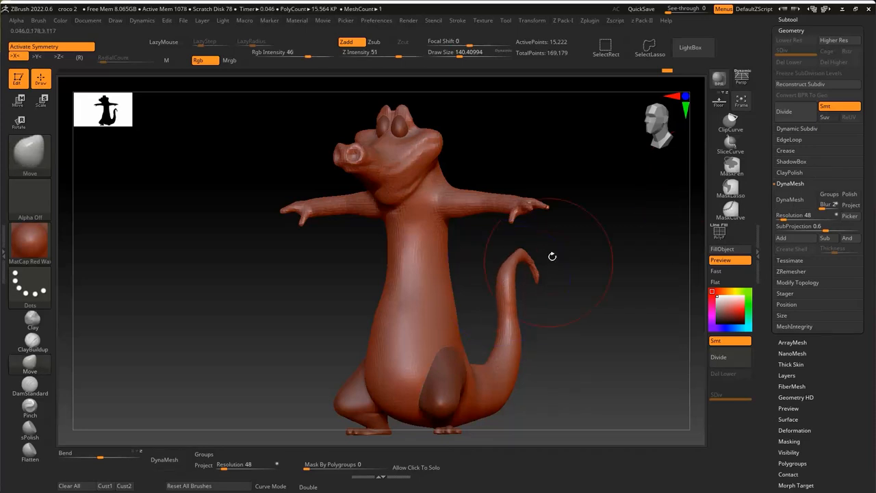
Shift the upper back and neck slightly forward in side view with the Move brush at draw size about 453
right_click_drag(395, 276, 375, 273, "ctrl")
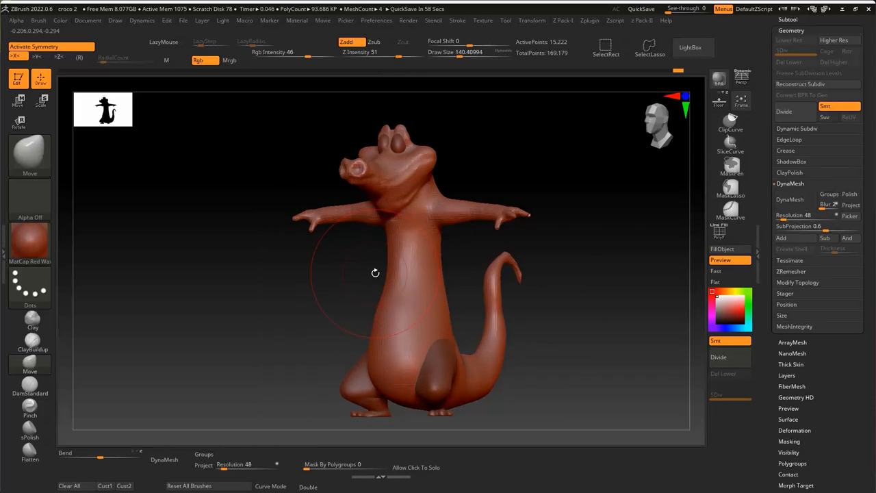
key("shift")
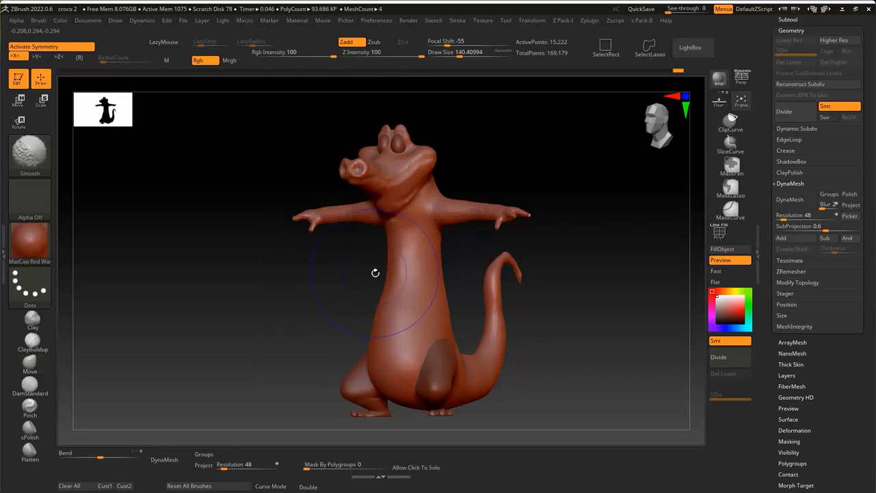
key("shift")
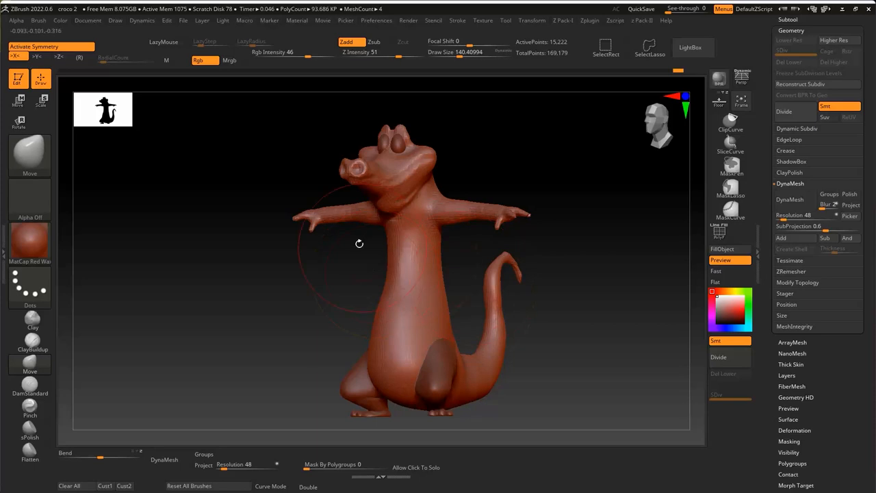
right_click_drag(359, 244, 403, 293, "ctrl")
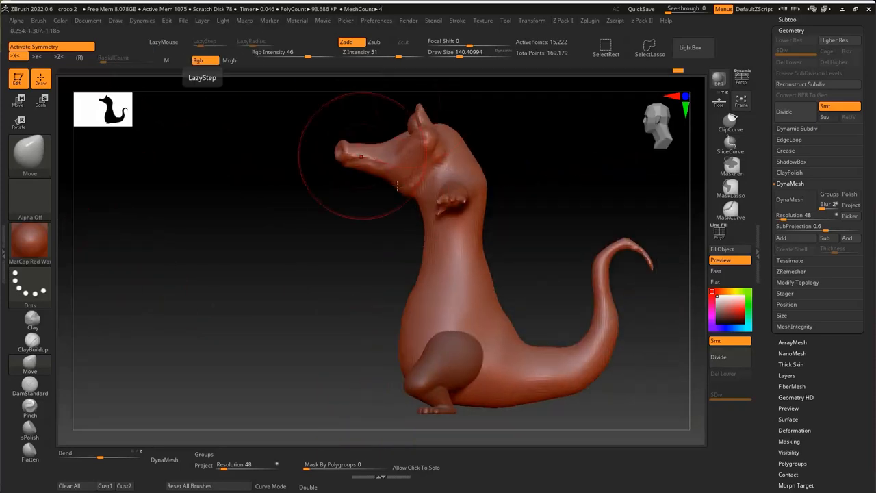
key("s")
mouse_move(469, 182)
left_mouse_down()
mouse_move(487, 182)
mouse_move(405, 190)
left_mouse_up()
key("s")
key("s")
Adjust the front contour of the torso above the belly with the Move brush at draw size about 223
left_click_drag(418, 280, 402, 280)
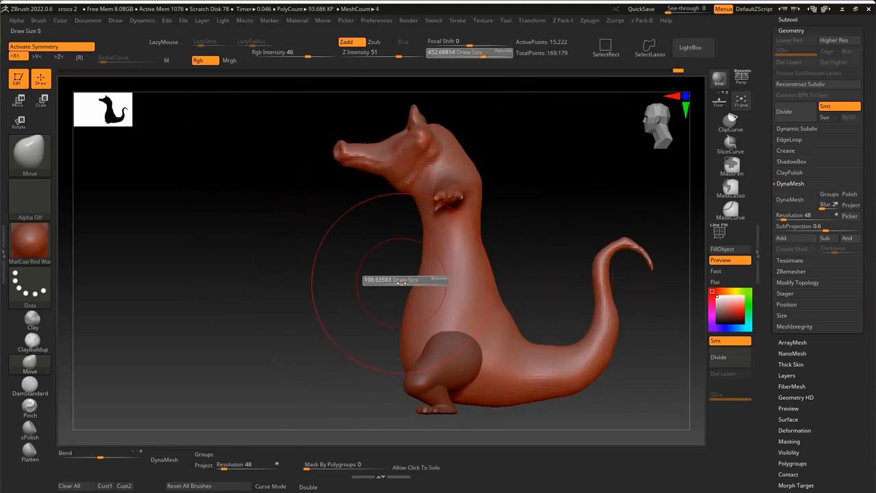
mouse_move(408, 296)
right_mouse_down("alt")
mouse_move(421, 297)
mouse_move(380, 240)
right_mouse_up("alt")
key("s")
left_click_drag(376, 237, 379, 237)
left_click_drag(367, 272, 360, 272)
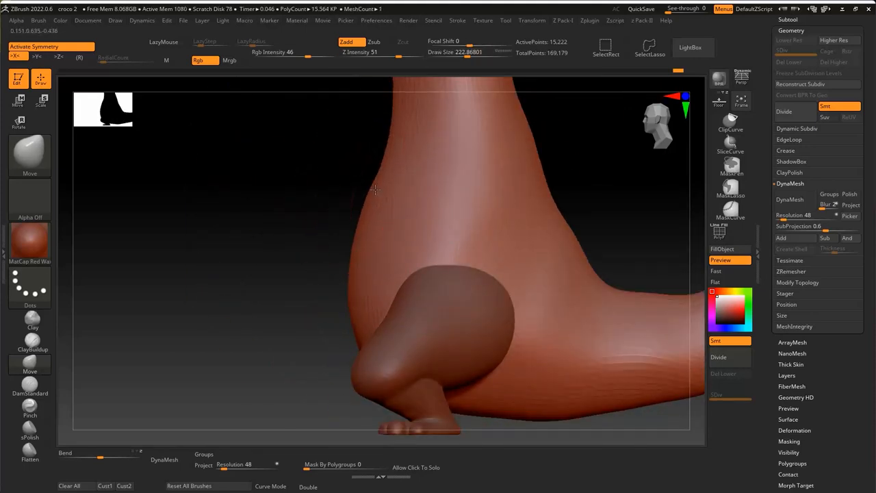
mouse_move(375, 190)
left_mouse_down()
mouse_move(382, 191)
mouse_move(365, 211)
mouse_move(375, 212)
left_mouse_up()
Shape the chest and rounded belly in side view with the Move brush at focal shift 9 and draw size about 268
key("o")
right_click_drag(375, 226, 362, 318)
key("s")
left_click_drag(362, 318, 369, 301)
key("s")
left_click_drag(369, 313, 364, 313)
left_click_drag(363, 254, 372, 253)
mouse_move(372, 253)
right_mouse_down()
mouse_move(360, 254)
mouse_move(379, 239)
right_mouse_up()
left_click_drag(368, 226, 367, 227)
right_click_drag(357, 288, 362, 288)
left_click_drag(356, 290, 362, 290)
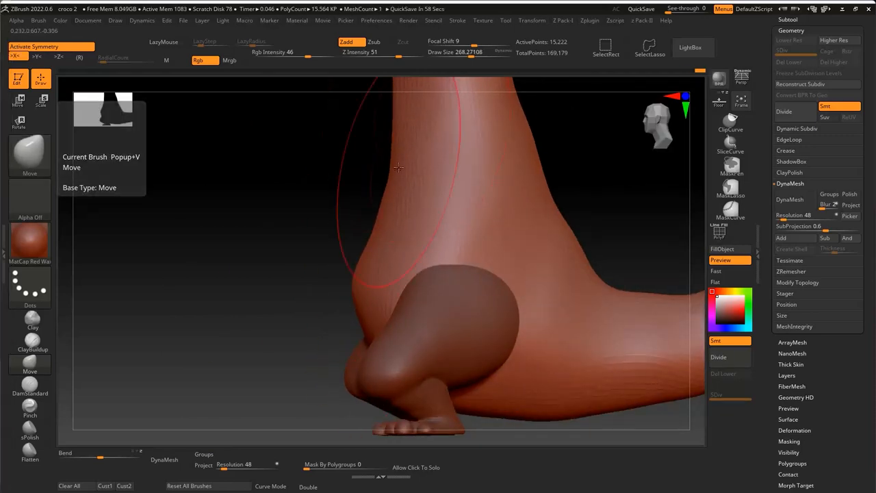
left_click_drag(389, 164, 392, 165)
Refine the belly and back contours with the Move brush and smooth the back down to the tail base
key("s")
left_click_drag(387, 213, 382, 213)
left_click_drag(368, 307, 368, 296)
mouse_move(368, 295)
right_mouse_down("ctrl")
mouse_move(336, 270)
mouse_move(461, 249)
right_mouse_up("ctrl")
left_click_drag(457, 244, 441, 233)
right_click_drag(448, 179, 438, 174)
left_click_drag(439, 179, 444, 231, "shift")
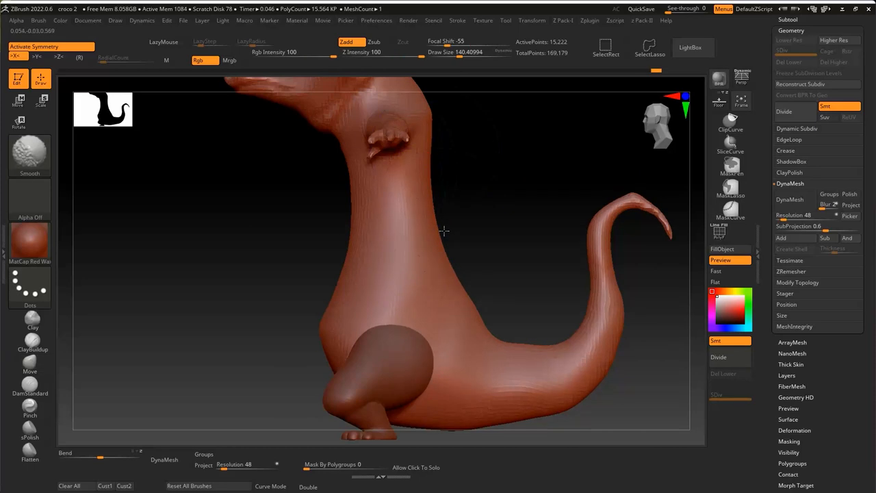
key("bracketleft")
left_click_drag(474, 293, 475, 308)
mouse_move(475, 309)
right_mouse_down("shift")
mouse_move(360, 230)
mouse_move(442, 362)
mouse_move(513, 258)
mouse_move(503, 329)
mouse_move(493, 339)
right_mouse_up("shift")
Adjust the side of the belly from above with the Move brush at draw size about 132
key("s")
right_click_drag(340, 263, 359, 308)
right_click_drag(359, 308, 399, 360, "ctrl")
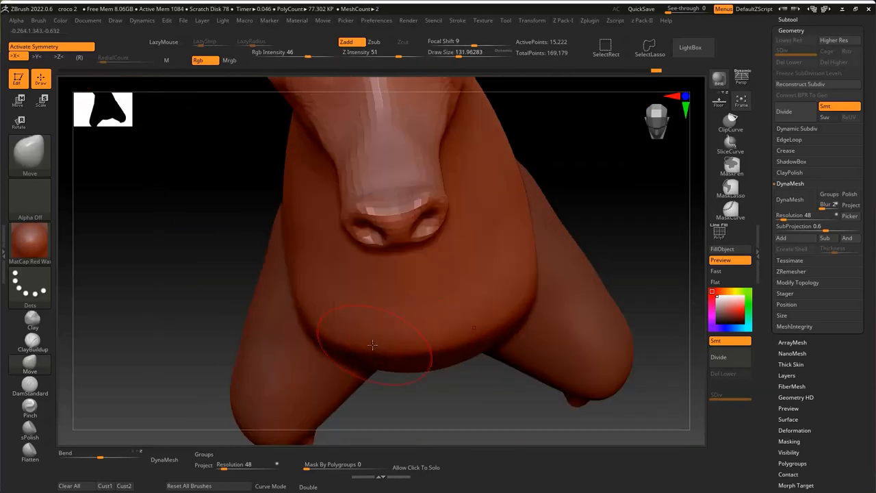
left_click_drag(289, 268, 297, 270)
mouse_move(246, 270)
right_mouse_down()
mouse_move(288, 253)
mouse_move(273, 179)
mouse_move(304, 203)
right_mouse_up()
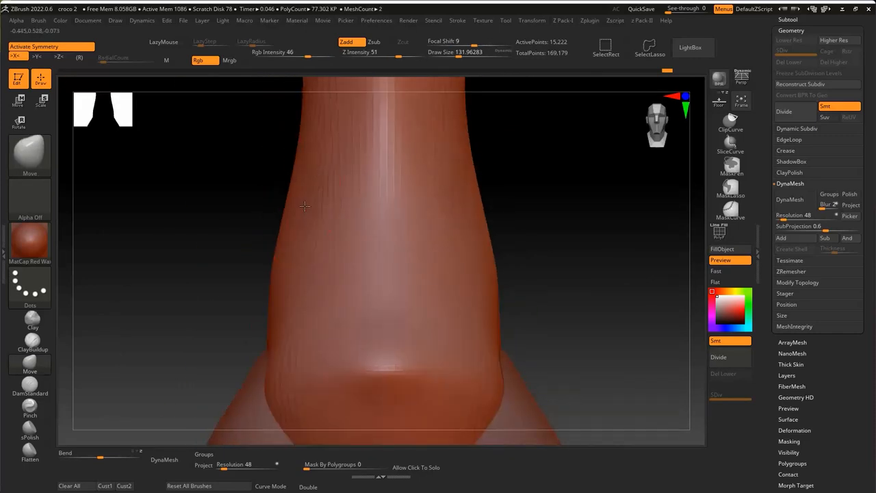
Narrow the waist and shape the belly's flanks in front view with the Move brush at draw size about 207
key("s")
left_click_drag(293, 204, 302, 204)
mouse_move(291, 203)
left_mouse_down()
mouse_move(280, 200)
mouse_move(305, 190)
left_mouse_up()
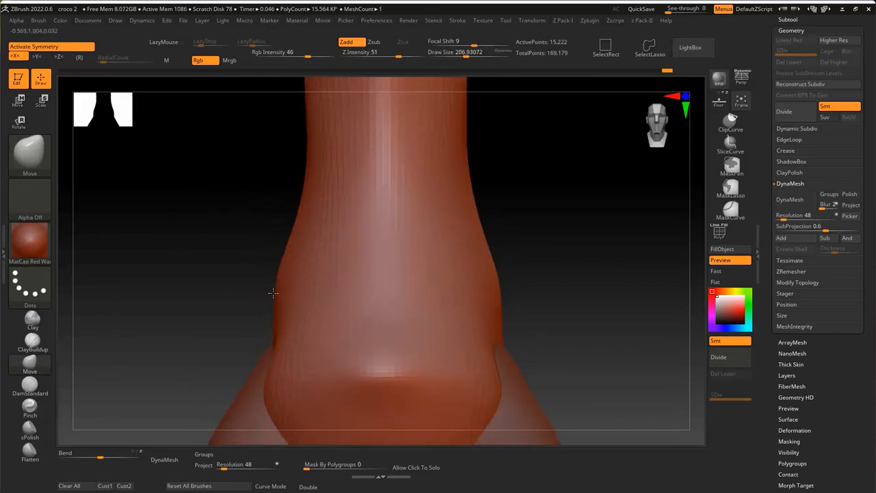
left_click_drag(273, 293, 271, 276)
key("s")
left_click_drag(280, 318, 272, 319)
mouse_move(274, 274)
right_mouse_down()
mouse_move(378, 215)
mouse_move(439, 226)
right_mouse_up()
Adjust the back's contour with the Move brush and smooth it
mouse_move(438, 226)
right_mouse_down("ctrl")
mouse_move(374, 221)
mouse_move(454, 385)
mouse_move(427, 308)
right_mouse_up("ctrl")
left_click_drag(445, 250, 433, 239)
mouse_move(433, 239)
left_mouse_down("shift")
mouse_move(423, 202)
mouse_move(417, 211)
left_mouse_up("shift")
mouse_move(418, 211)
right_mouse_down("ctrl")
mouse_move(363, 192)
mouse_move(356, 288)
right_mouse_up("ctrl")
mouse_move(356, 288)
right_mouse_down()
mouse_move(387, 255)
mouse_move(322, 274)
right_mouse_up()
Pull in the sides of the belly and chest with the Move brush at draw size about 145 and smooth the waist
key("s")
left_click_drag(300, 316, 293, 316)
mouse_move(293, 316)
right_mouse_down("ctrl")
mouse_move(277, 271)
mouse_move(313, 334)
right_mouse_up("ctrl")
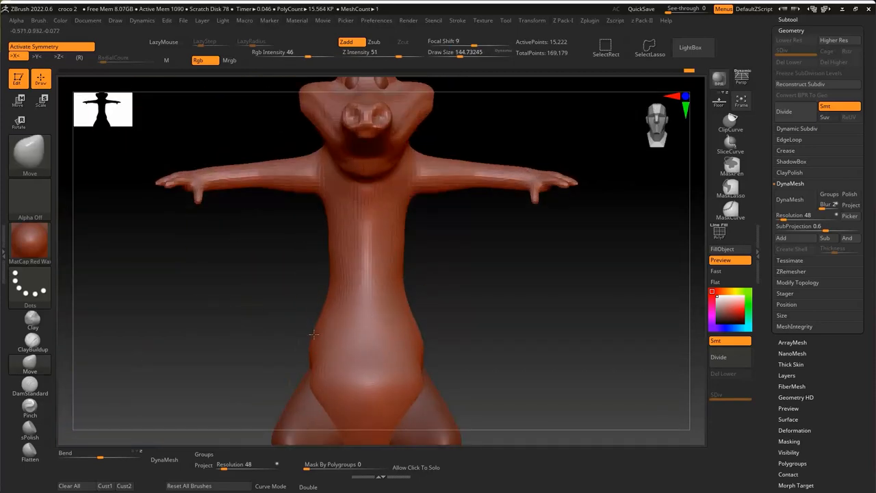
left_click_drag(313, 334, 320, 331)
right_click_drag(328, 244, 325, 267, "ctrl")
left_click_drag(324, 249, 329, 251)
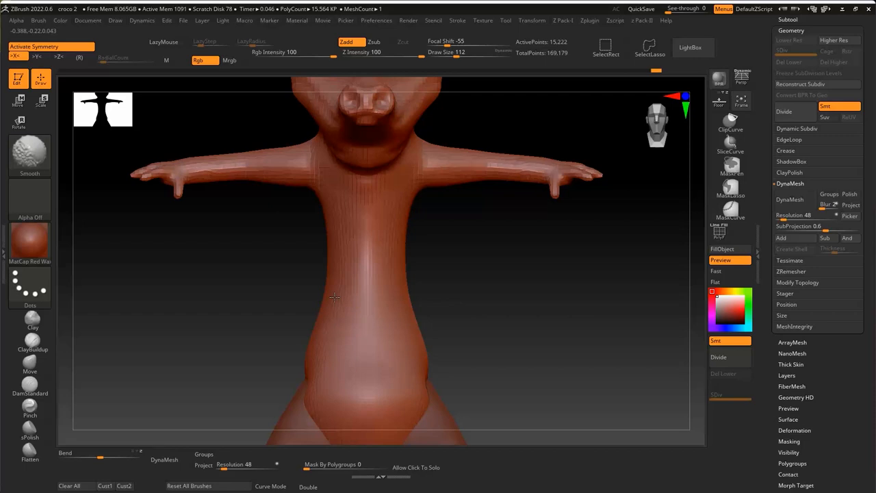
left_click_drag(334, 297, 326, 321, "shift")
Adjust the upper back behind the arms with the Move brush at draw size about 108
right_click_drag(326, 322, 438, 274)
right_click_drag(438, 274, 452, 287, "ctrl")
mouse_move(452, 287)
right_mouse_down()
mouse_move(493, 277)
mouse_move(328, 156)
right_mouse_up()
key("s")
left_click_drag(332, 158, 321, 159)
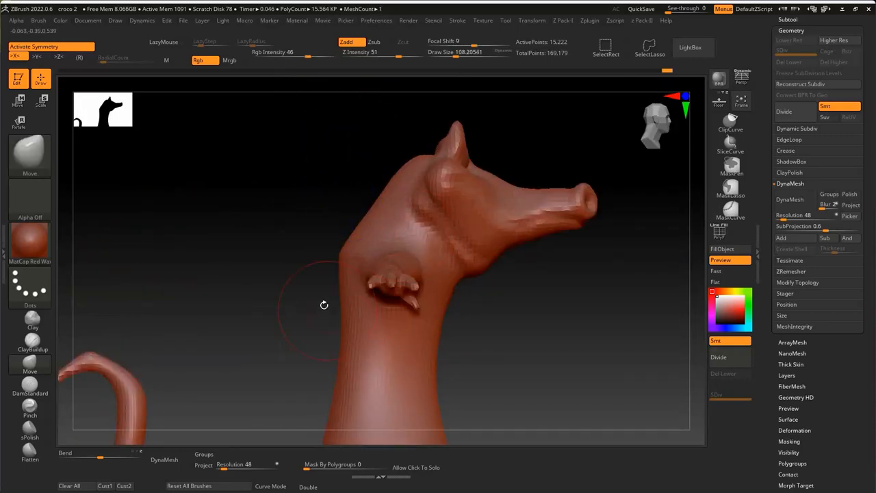
right_click_drag(340, 375, 370, 212, "alt")
Smooth the base and the curve of the tail with the Smooth brush at draw size about 136
right_click_drag(370, 212, 470, 117, "ctrl")
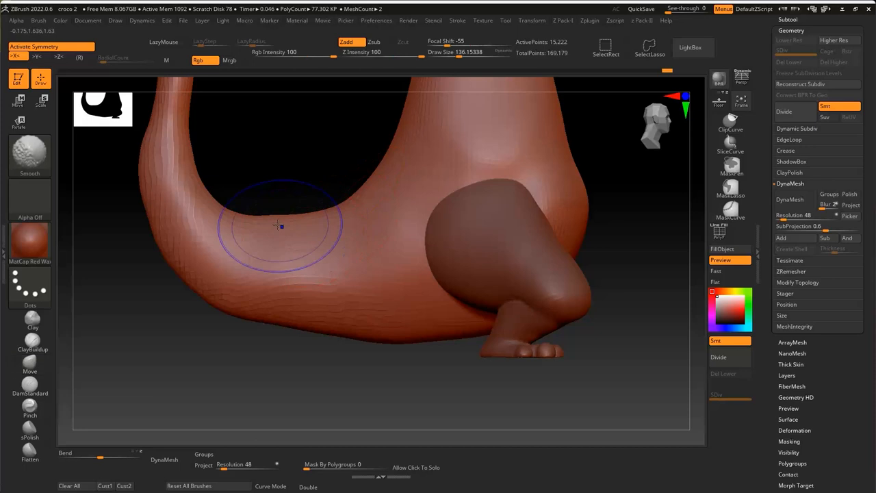
right_click_drag(150, 120, 198, 200, "alt")
left_click_drag(197, 200, 239, 215, "shift")
left_click_drag(156, 233, 234, 287, "alt")
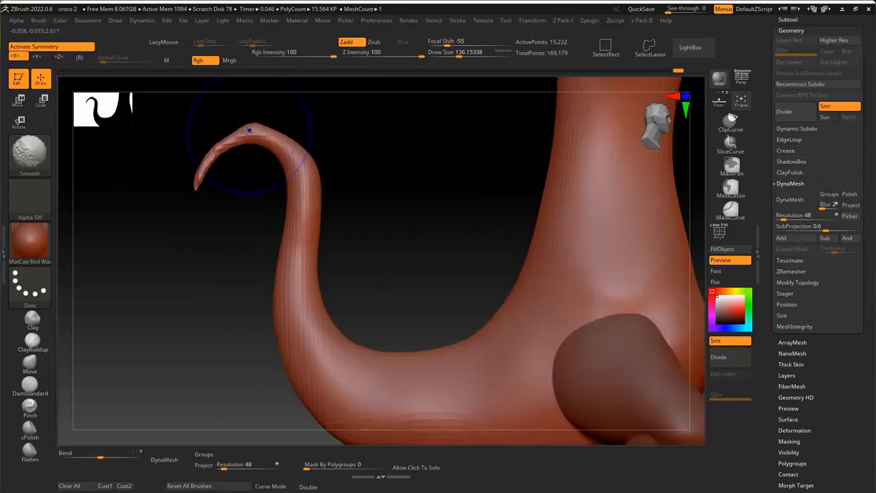
Thicken the tail's thin upper section and tip with the Inflat brush at draw size about 136
key("b")
key("i")
key("n")
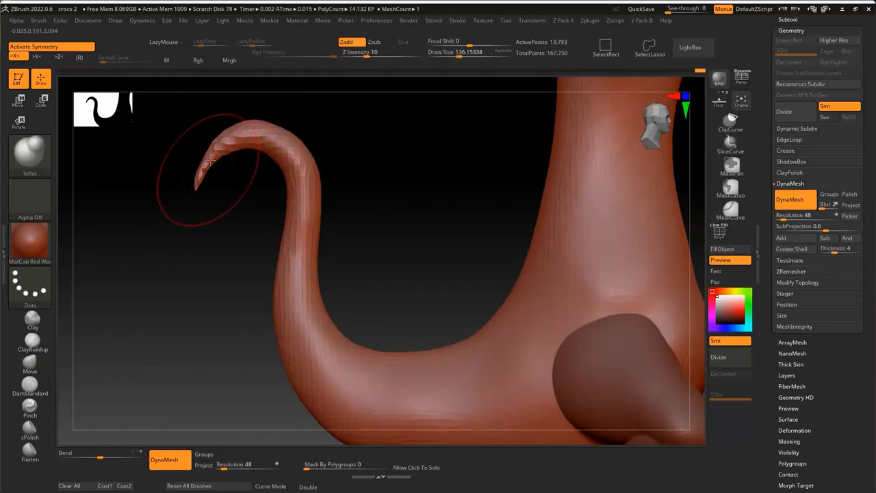
mouse_move(226, 230)
left_mouse_down()
mouse_move(285, 202)
mouse_move(232, 202)
left_mouse_up()
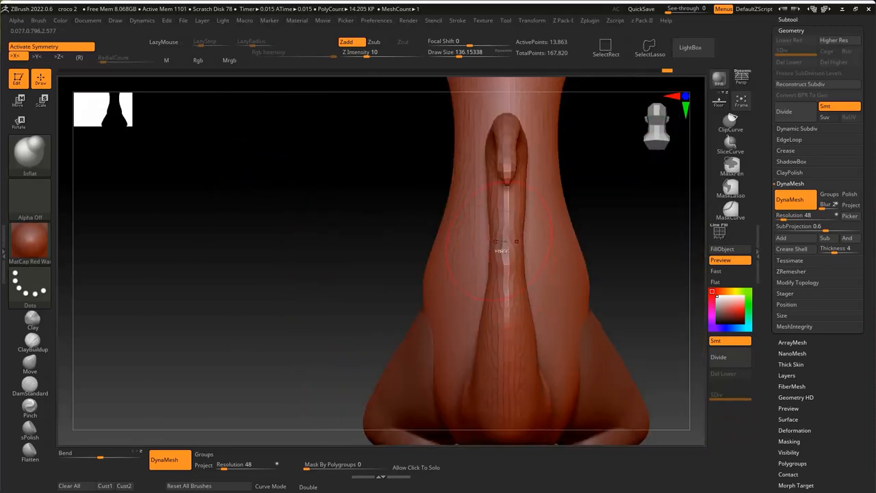
right_click_drag(502, 243, 555, 246)
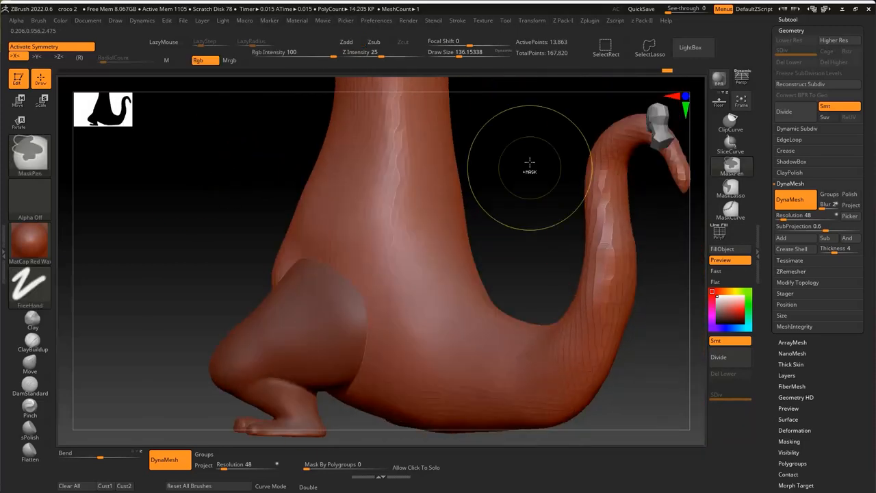
left_click_drag(530, 163, 369, 253, "shift")
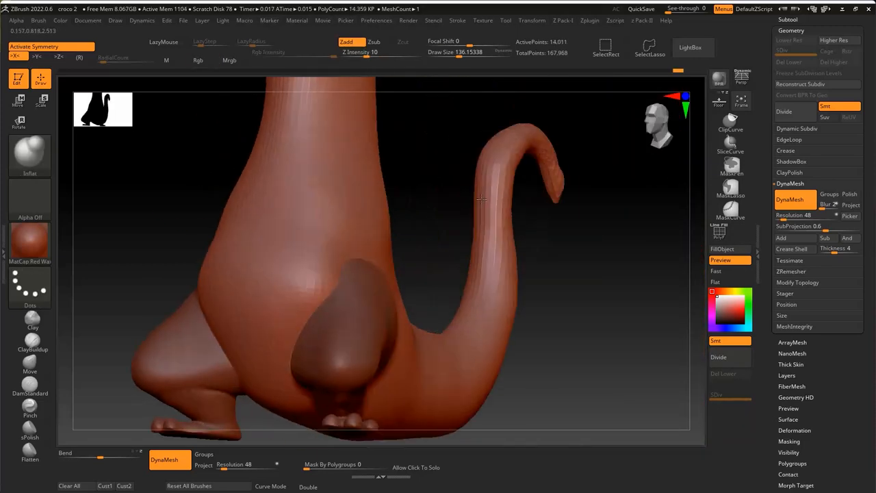
left_click_drag(329, 294, 497, 220)
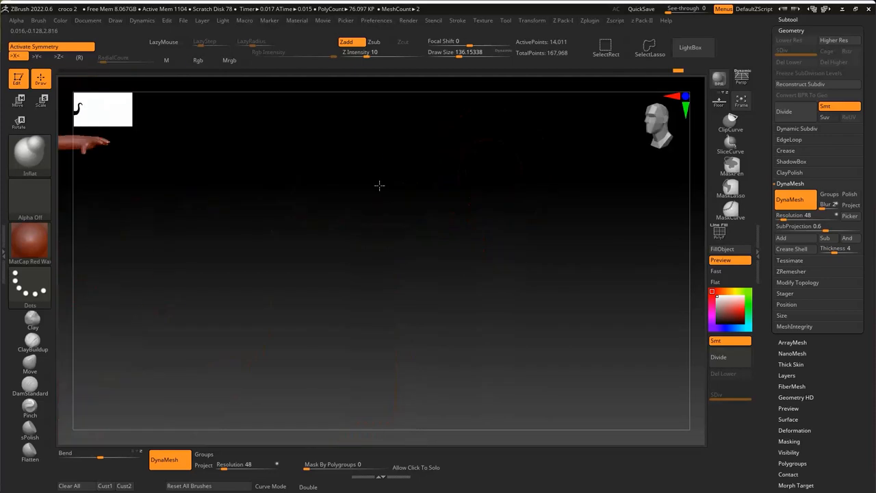
Reshape the transition from the back to the tail's base with the Move brush at draw size about 239
left_click_drag(379, 185, 449, 270)
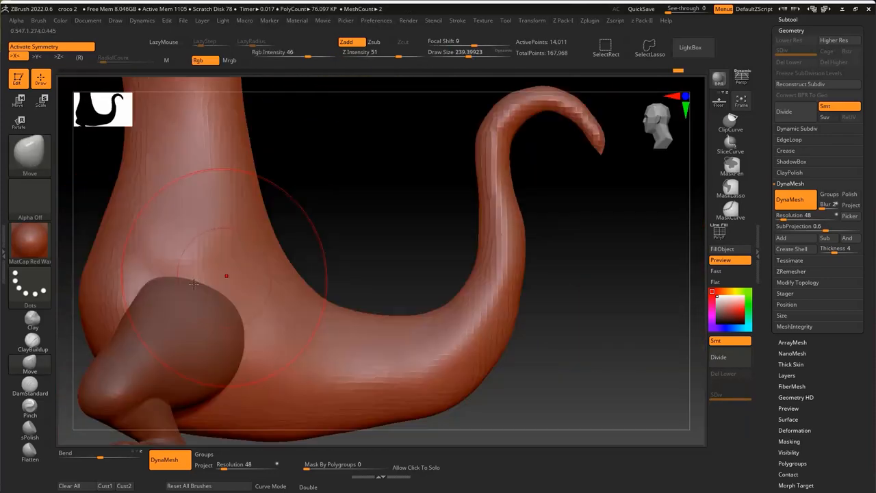
left_click_drag(254, 206, 307, 277)
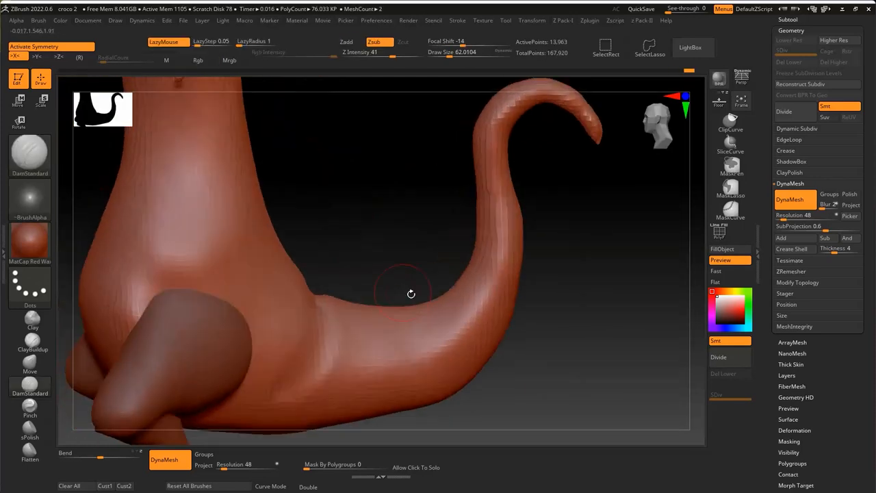
mouse_move(411, 289)
left_mouse_down()
mouse_move(391, 272)
mouse_move(411, 251)
left_mouse_up()
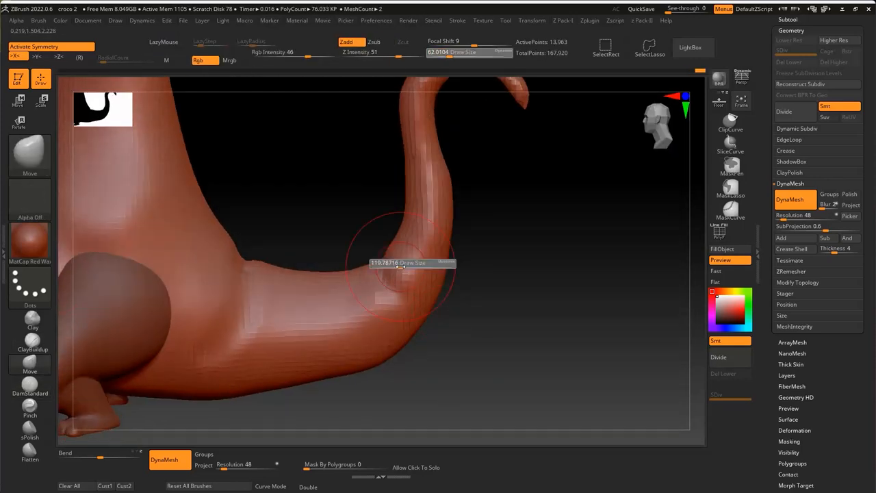
Tighten the bend where the tail turns upward with the Move brush at draw size about 145
left_click_drag(400, 267, 403, 267)
left_click_drag(412, 369, 404, 352)
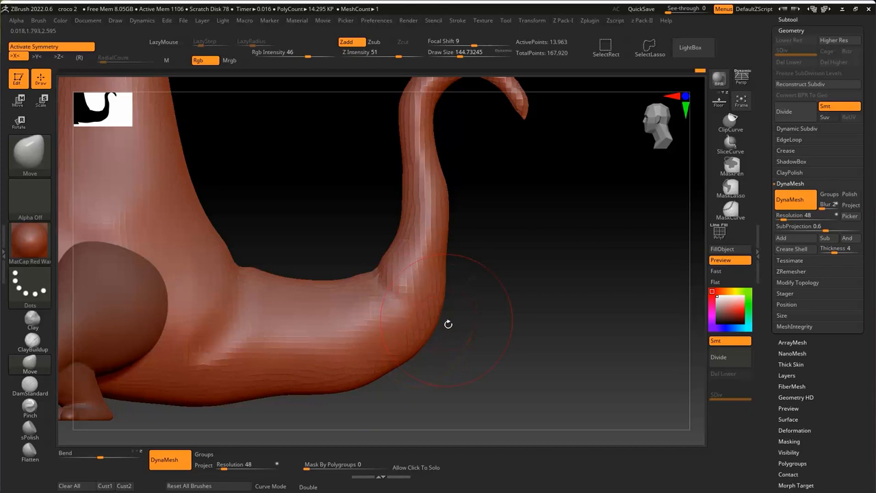
left_click_drag(449, 324, 399, 280)
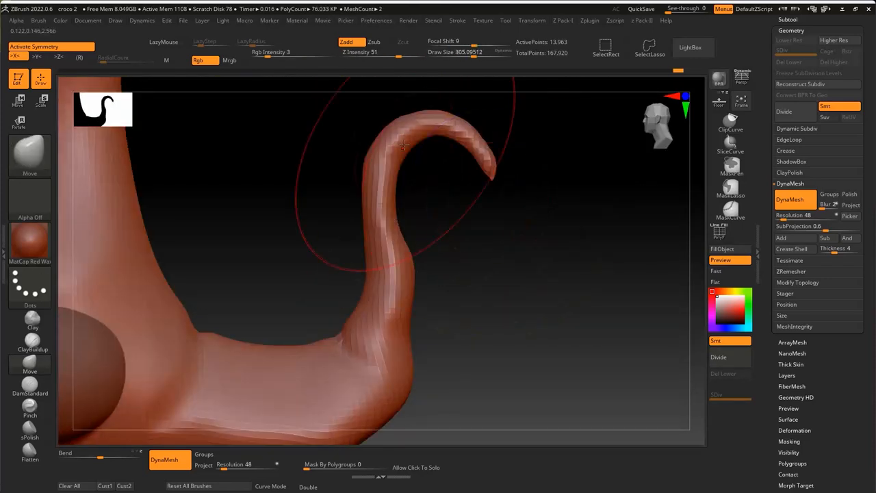
Straighten the tail's curled end with the Move brush at draw size about 305 and thicken it with the Inflat brush
mouse_move(404, 144)
left_mouse_down()
mouse_move(487, 133)
mouse_move(530, 190)
mouse_move(326, 241)
left_mouse_up()
key("b")
key("i")
key("n")
mouse_move(425, 301)
left_mouse_down("ctrl")
mouse_move(450, 305)
mouse_move(521, 348)
left_mouse_up("ctrl")
left_click_drag(489, 271, 443, 279, "shift")
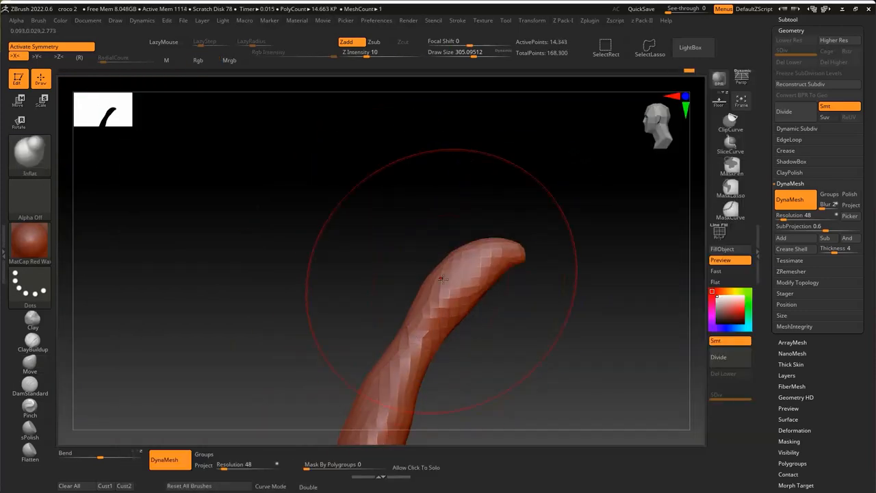
left_click_drag(111, 438, 116, 326, "alt")
left_click_drag(103, 309, 116, 326, "ctrl")
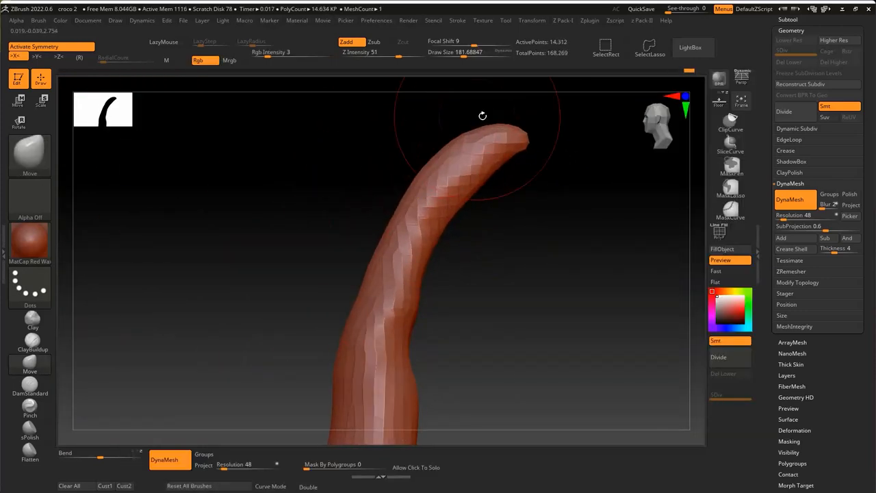
Bend the tail's tip outward with the Move brush at draw size about 182
left_click_drag(482, 115, 472, 136)
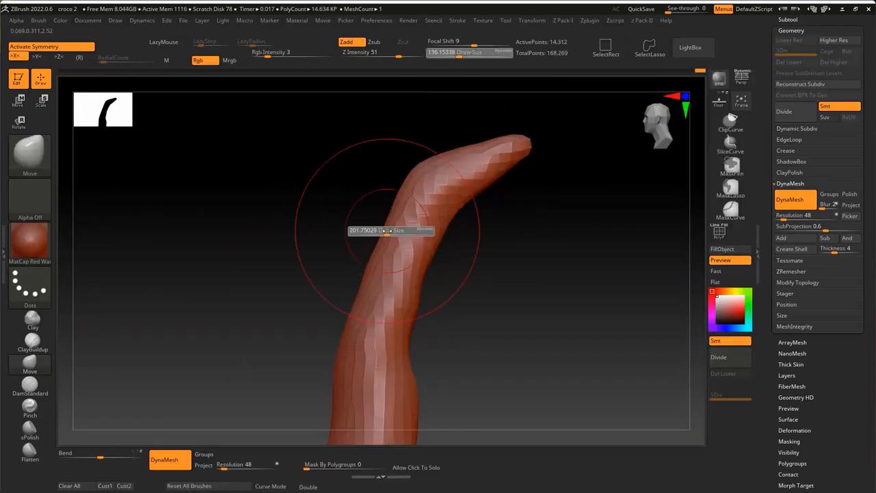
left_click_drag(391, 258, 390, 236)
mouse_move(403, 270)
right_mouse_down("ctrl")
mouse_move(475, 223)
mouse_move(574, 278)
mouse_move(485, 335)
mouse_move(351, 394)
right_mouse_up("ctrl")
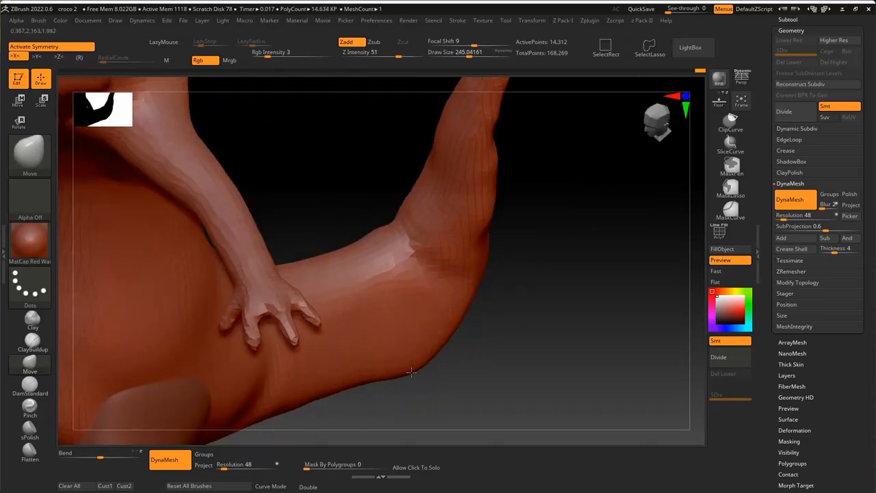
Adjust the tail's overall flow with the Move brush at draw size up to about 763
mouse_move(412, 372)
right_mouse_down()
mouse_move(504, 329)
mouse_move(452, 239)
mouse_move(382, 286)
mouse_move(495, 220)
mouse_move(481, 205)
right_mouse_up()
key("s")
left_click_drag(481, 206, 510, 208)
mouse_move(511, 207)
right_mouse_down()
mouse_move(558, 203)
mouse_move(438, 223)
right_mouse_up()
key("s")
left_click_drag(439, 223, 468, 227)
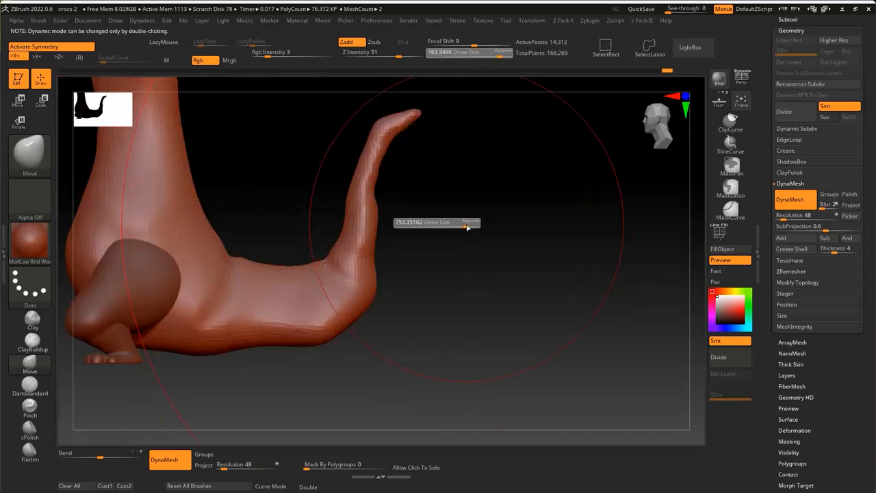
mouse_move(479, 218)
right_mouse_down()
mouse_move(507, 202)
mouse_move(353, 204)
right_mouse_up()
key("s")
left_click_drag(353, 203, 322, 203)
Mask the body and reshape the upright section of the tail with the Move brush at draw size about 94
left_click_drag(315, 157, 391, 262, "ctrl")
mouse_move(391, 262)
right_mouse_down("ctrl")
mouse_move(567, 259)
mouse_move(471, 242)
right_mouse_up("ctrl")
left_click_drag(466, 176, 445, 192)
mouse_move(445, 191)
right_mouse_down("ctrl")
mouse_move(452, 176)
mouse_move(487, 241)
mouse_move(454, 176)
mouse_move(465, 257)
right_mouse_up("ctrl")
key("s")
mouse_move(466, 258)
left_mouse_down()
mouse_move(498, 259)
mouse_move(457, 220)
left_mouse_up()
right_click_drag(514, 287, 450, 211, "alt")
key("s")
left_click_drag(450, 211, 434, 212)
mouse_move(434, 212)
right_mouse_down()
mouse_move(403, 252)
mouse_move(407, 194)
mouse_move(411, 223)
right_mouse_up()
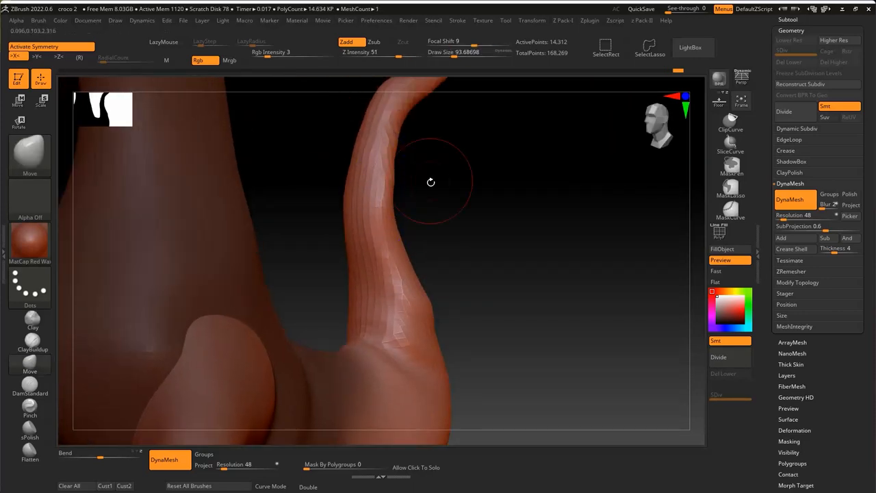
Pull in the tail's outer contour and rear corner with the Move brush at draw size about 71
right_click_drag(431, 182, 424, 137, "ctrl")
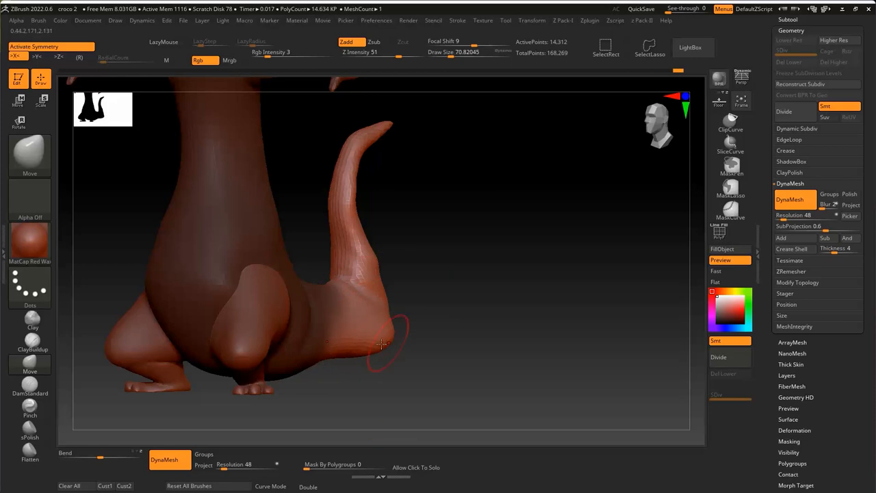
mouse_move(381, 345)
right_mouse_down()
mouse_move(384, 319)
mouse_move(368, 343)
right_mouse_up()
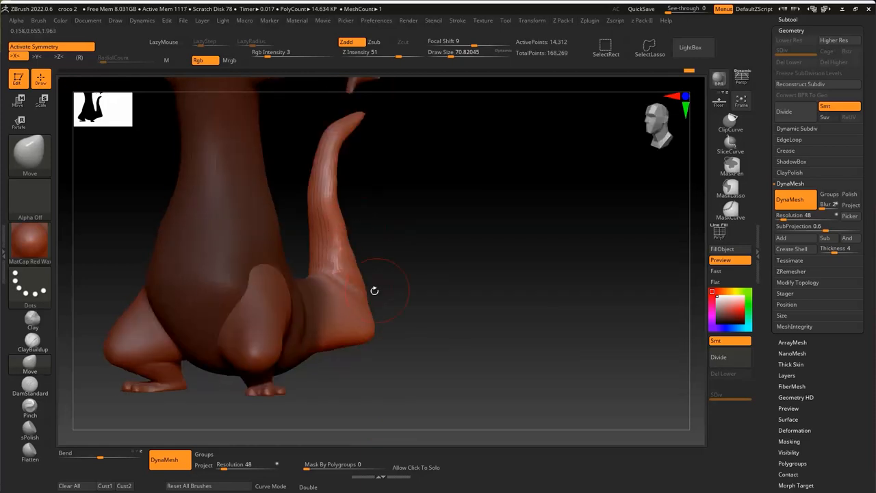
Clear the mask and lower the underside and top of the tail's base with the Move brush at draw sizes about 257 and 365
mouse_move(375, 291)
right_mouse_down()
mouse_move(399, 302)
mouse_move(475, 278)
mouse_move(460, 313)
mouse_move(397, 256)
mouse_move(326, 333)
mouse_move(411, 313)
right_mouse_up()
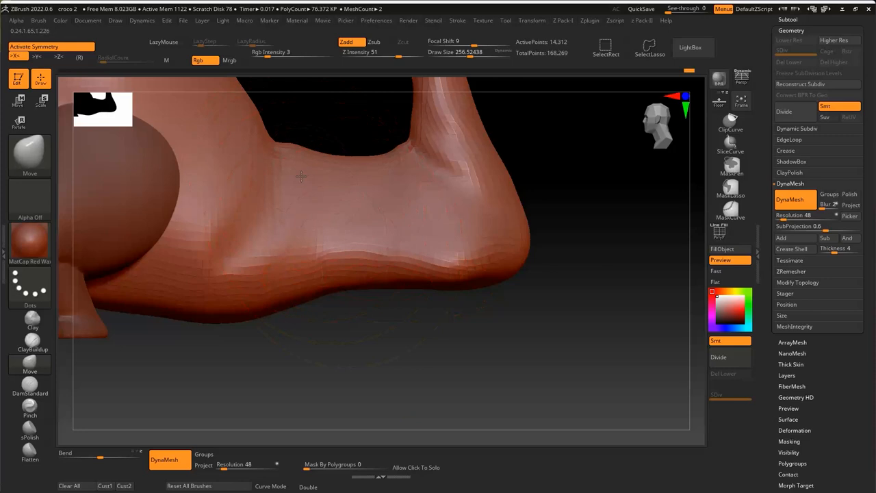
right_click_drag(302, 177, 346, 296)
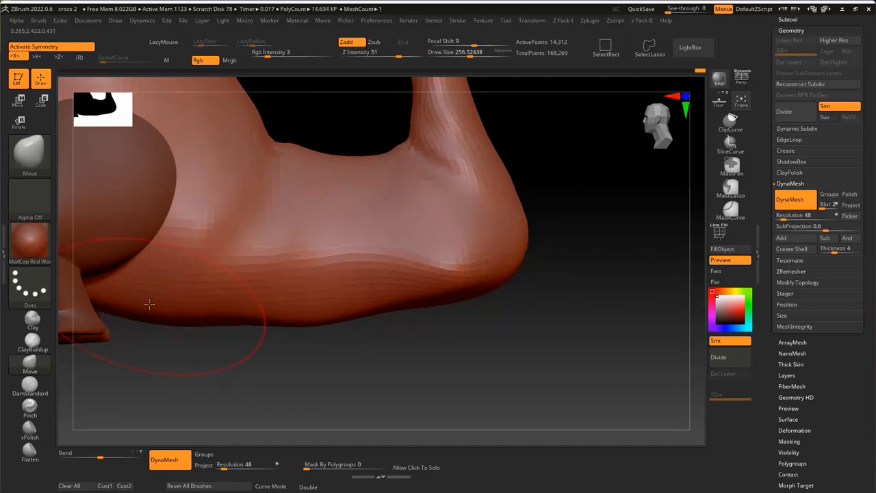
left_click_drag(149, 304, 247, 331)
left_click_drag(417, 314, 408, 314)
left_click_drag(391, 164, 391, 185)
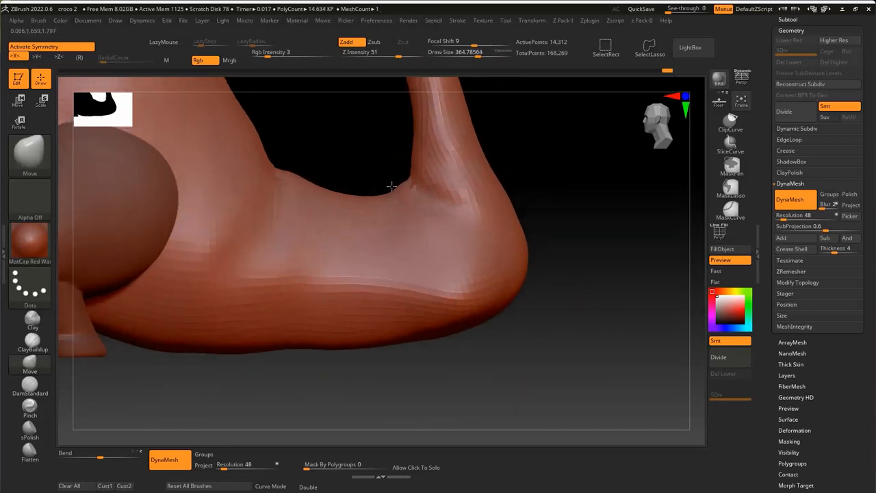
Refine the width and lean of the upright tail section with the Move brush at draw size about 257
left_click_drag(456, 135, 469, 133)
right_click_drag(470, 133, 443, 230, "alt")
left_click_drag(452, 204, 427, 205)
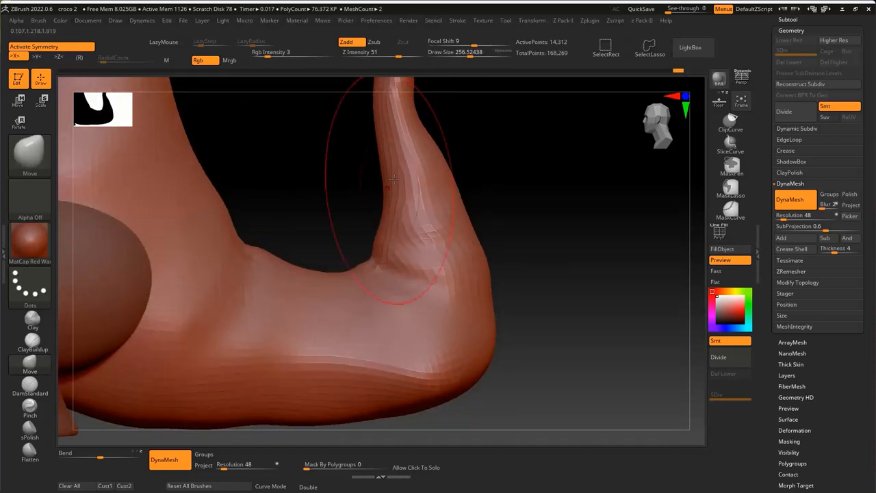
mouse_move(426, 206)
right_mouse_down("ctrl")
mouse_move(602, 279)
mouse_move(499, 278)
mouse_move(424, 347)
right_mouse_up("ctrl")
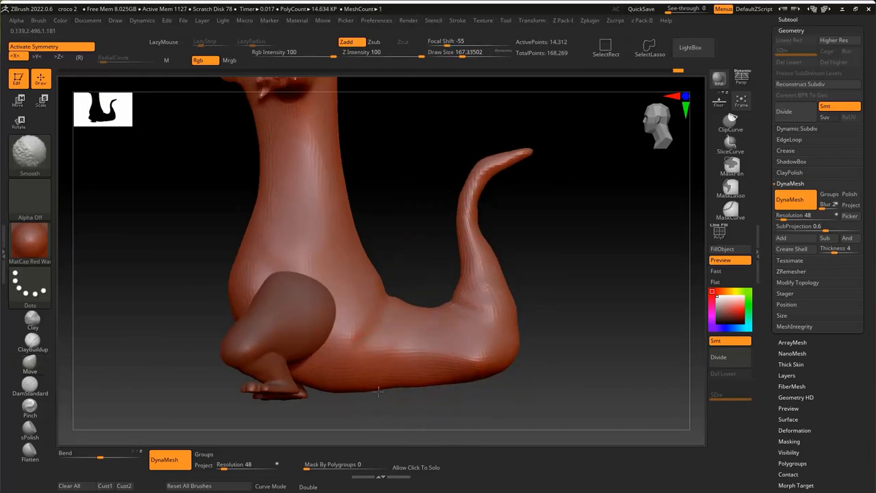
Smooth the tail's base and adjust the tail's curve with the Move brush at draw size about 187
right_click_drag(465, 322, 516, 381)
key("s")
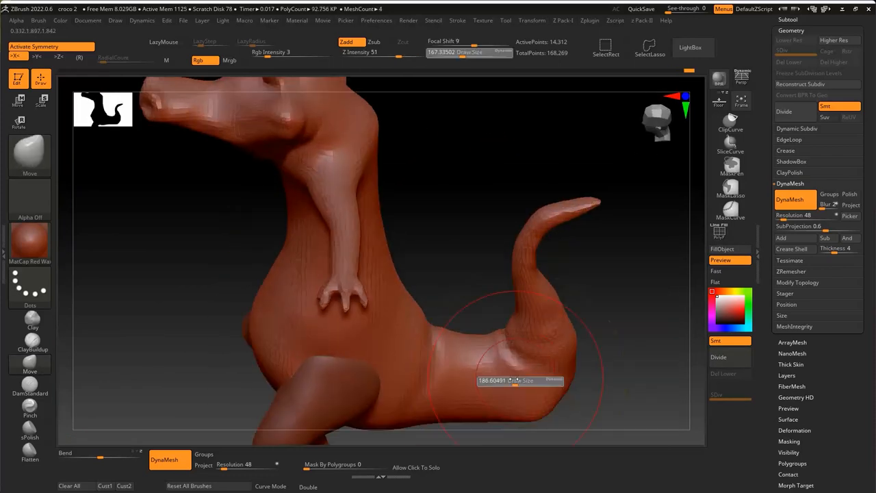
left_click_drag(516, 382, 507, 382)
mouse_move(507, 382)
right_mouse_down()
mouse_move(480, 322)
mouse_move(429, 288)
mouse_move(449, 295)
mouse_move(404, 281)
right_mouse_up()
left_click_drag(491, 254, 467, 252)
mouse_move(500, 273)
right_mouse_down()
mouse_move(527, 288)
mouse_move(504, 312)
mouse_move(405, 329)
right_mouse_up()
key("space")
left_click_drag(454, 267, 462, 267)
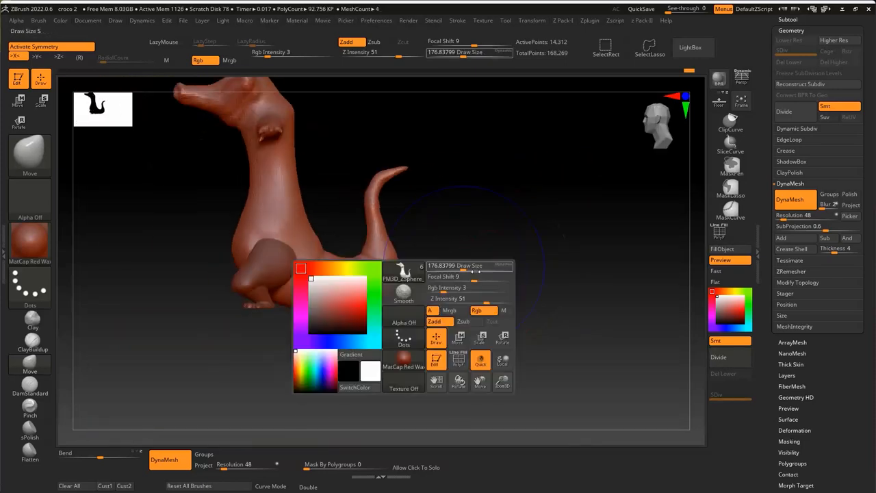
Round the rear corner of the tail's bend with the Move brush at draw size about 94
right_click_drag(405, 301, 388, 260, "ctrl")
mouse_move(516, 299)
right_mouse_down("ctrl")
mouse_move(538, 228)
mouse_move(509, 103)
right_mouse_up("ctrl")
key("s")
left_click_drag(500, 278, 478, 278)
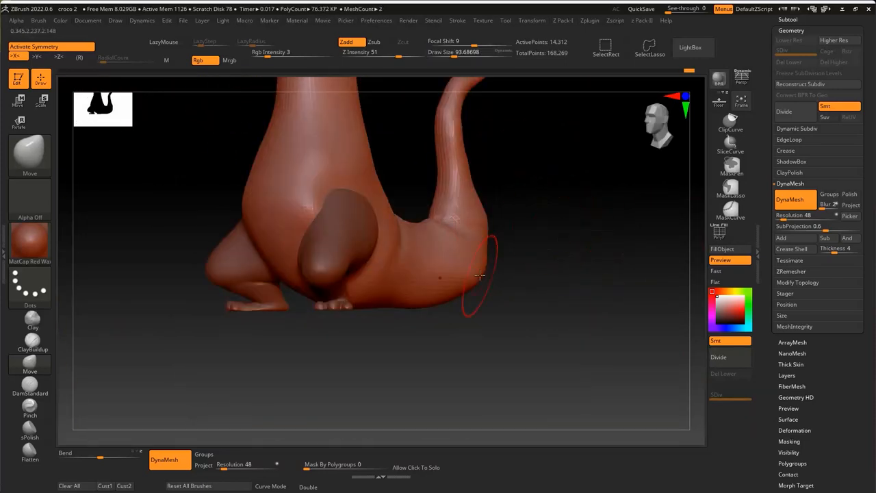
mouse_move(478, 278)
right_mouse_down()
mouse_move(468, 253)
mouse_move(467, 198)
right_mouse_up()
key("s")
left_click_drag(467, 198, 477, 198)
mouse_move(478, 199)
right_mouse_down()
mouse_move(554, 262)
mouse_move(504, 258)
mouse_move(540, 291)
mouse_move(593, 278)
mouse_move(603, 212)
mouse_move(520, 206)
right_mouse_up()
Raise the bumps above the eyes and shape the cheeks with the Move brush at draw sizes between about 101 and 223
mouse_move(473, 192)
right_mouse_down("alt")
mouse_move(452, 237)
mouse_move(459, 180)
right_mouse_up("alt")
key("s")
left_click_drag(459, 180, 468, 180)
right_click_drag(447, 189, 433, 240)
mouse_move(433, 240)
right_mouse_down("ctrl")
mouse_move(404, 254)
mouse_move(411, 234)
mouse_move(466, 205)
mouse_move(475, 322)
mouse_move(443, 200)
right_mouse_up("ctrl")
key("s")
left_click_drag(443, 200, 427, 200)
right_click_drag(427, 200, 404, 187, "ctrl")
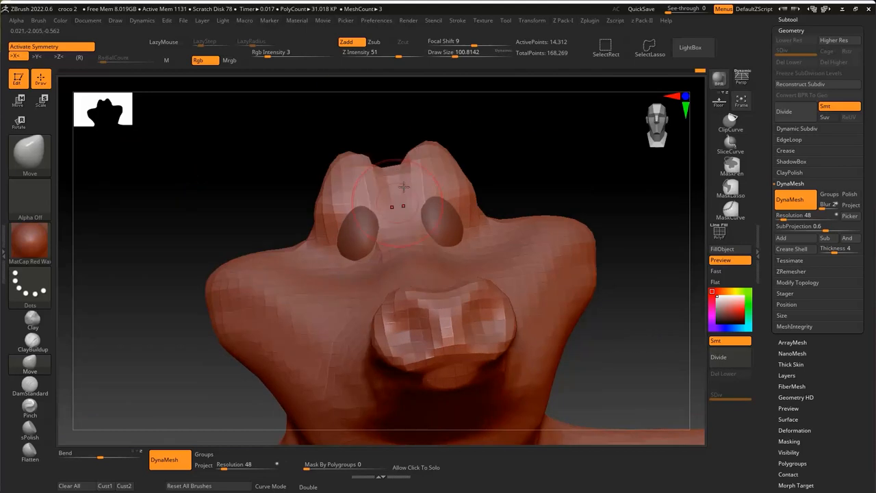
mouse_move(283, 252)
right_mouse_down()
mouse_move(283, 278)
mouse_move(235, 342)
right_mouse_up()
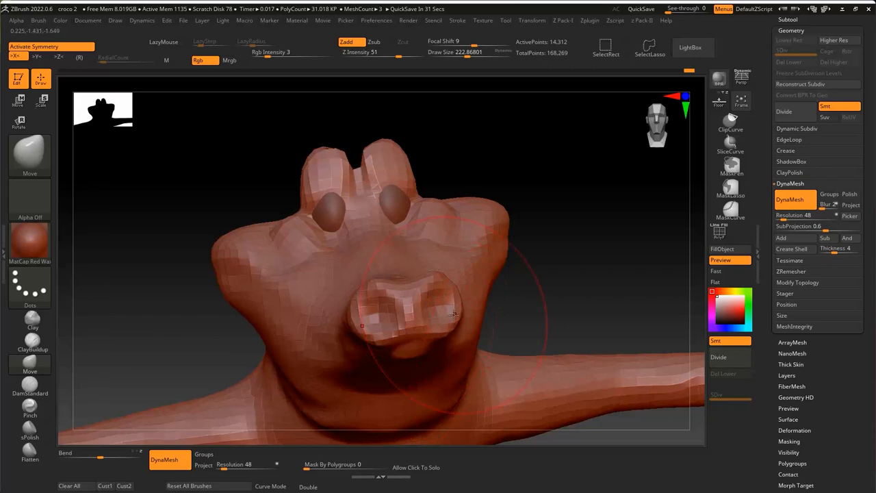
mouse_move(454, 314)
right_mouse_down("ctrl")
mouse_move(415, 82)
mouse_move(415, 154)
mouse_move(353, 164)
mouse_move(330, 155)
right_mouse_up("ctrl")
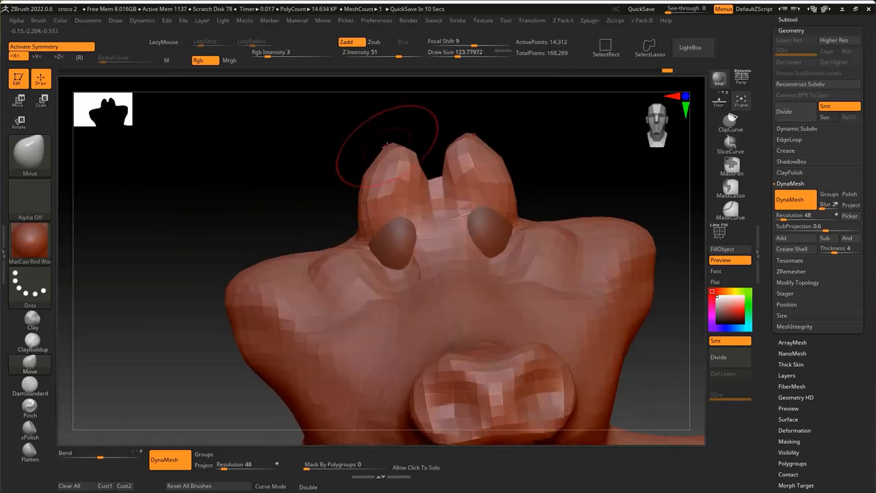